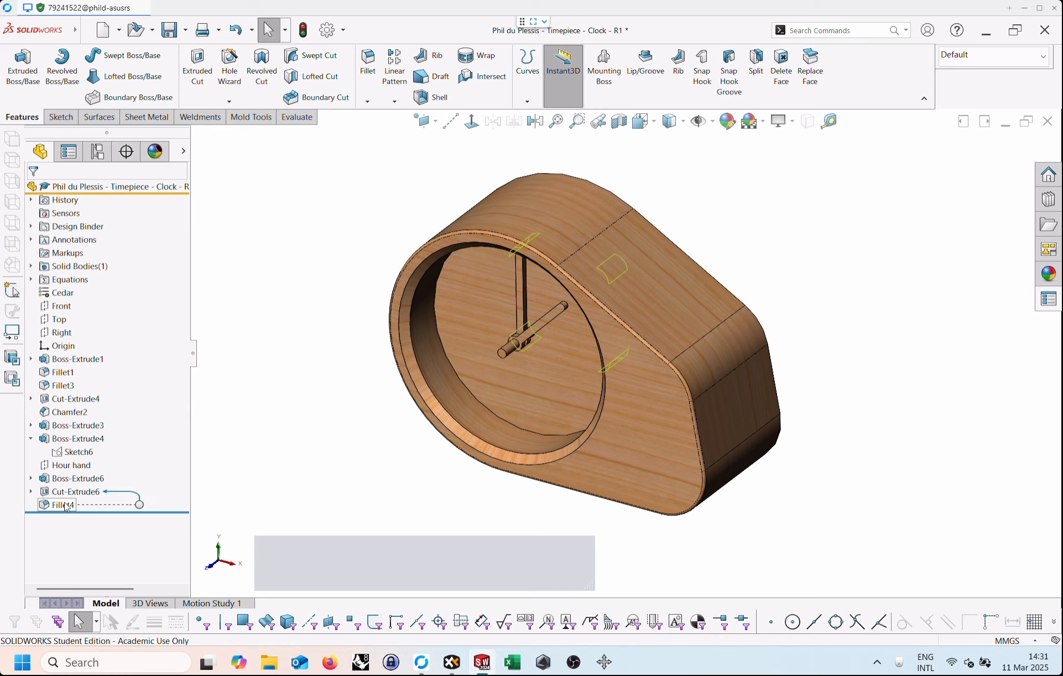
Delete the Hour hand plane together with Boss-Extrude6, Cut-Extrude6, Fillet4 and the leftover Sketch10.
{"action": "left_click", "coordinate": [65, 505]}
{"action": "left_click", "coordinate": [61, 468], "text": "shift"}
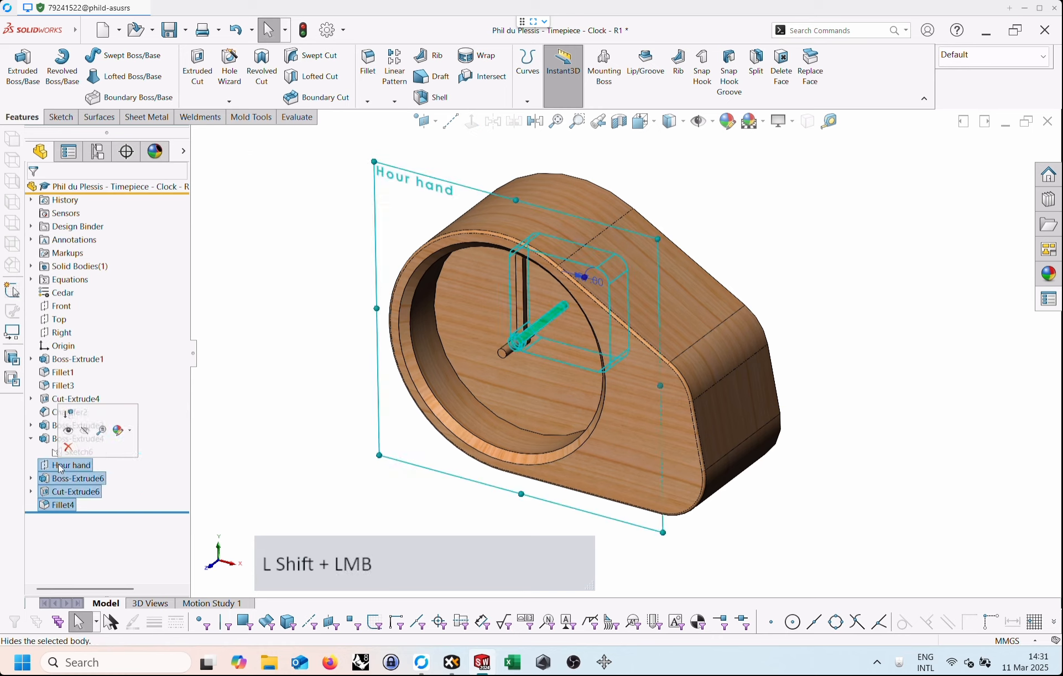
{"action": "left_click", "coordinate": [69, 445]}
{"action": "left_click", "coordinate": [676, 216]}
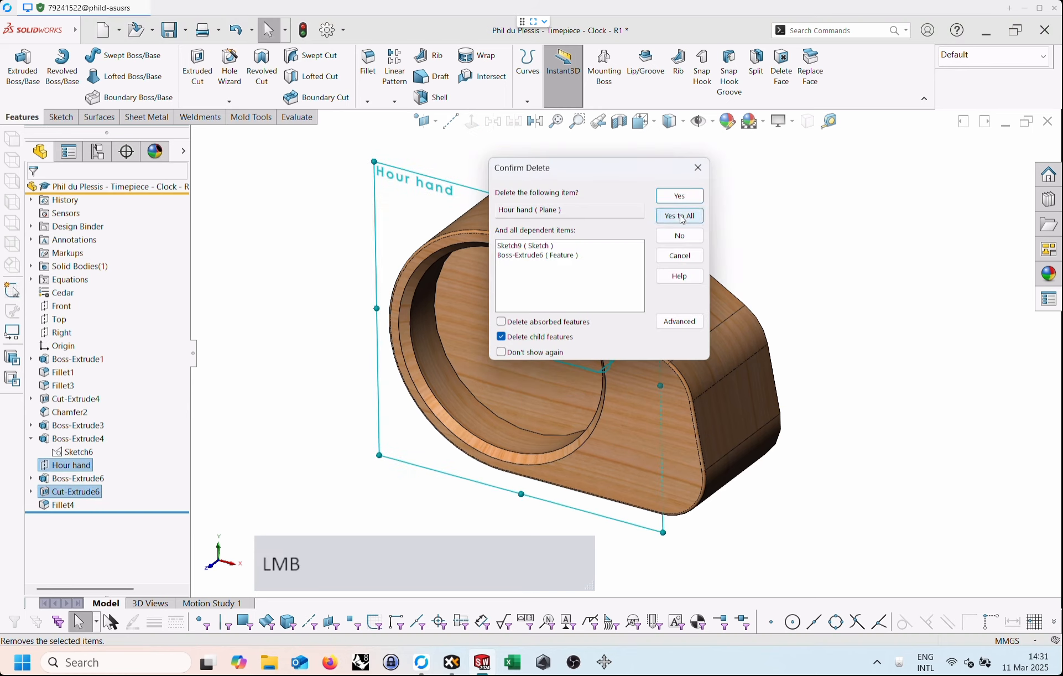
{"action": "left_click", "coordinate": [68, 465]}
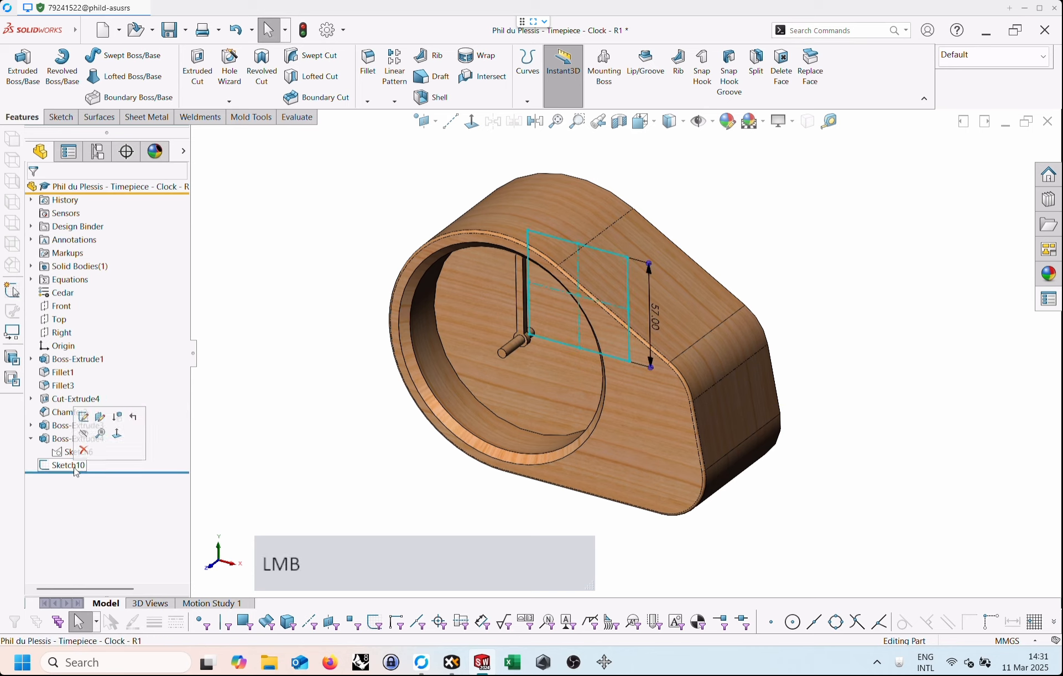
{"action": "left_click", "coordinate": [90, 453]}
{"action": "left_click", "coordinate": [680, 195]}
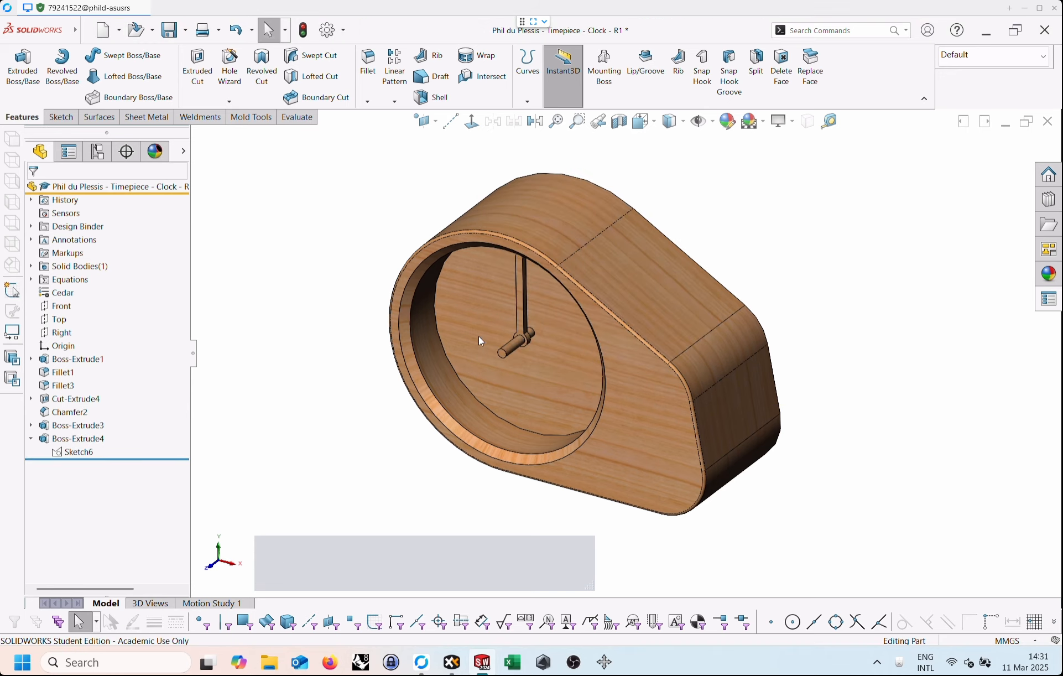
{"action": "mouse_move", "coordinate": [78, 457]}
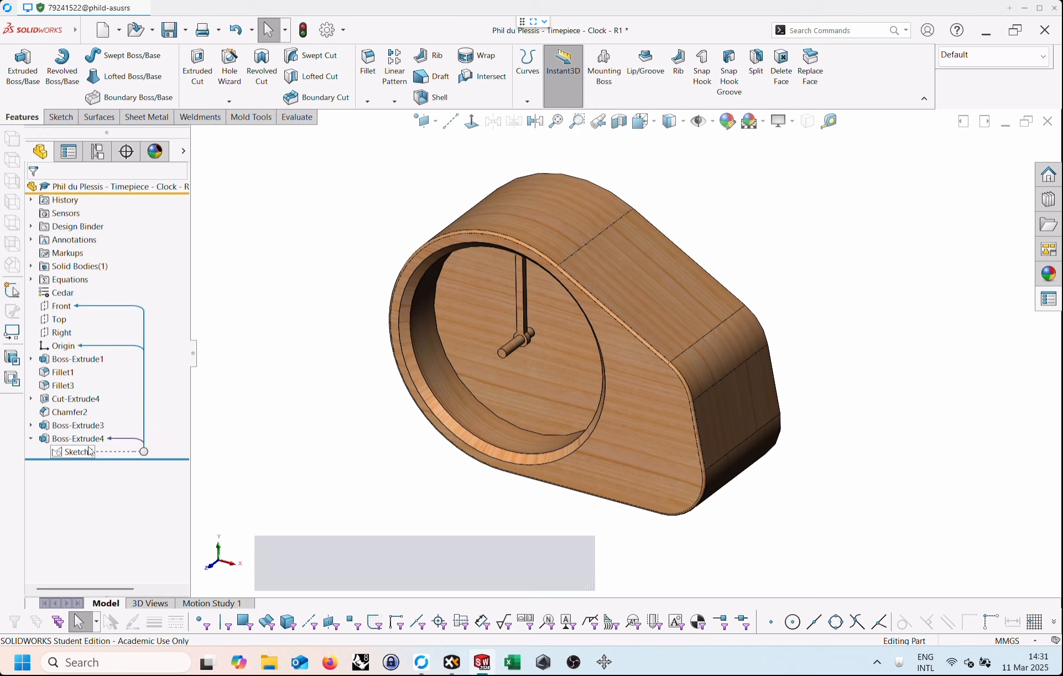
{"action": "left_click", "coordinate": [285, 376]}
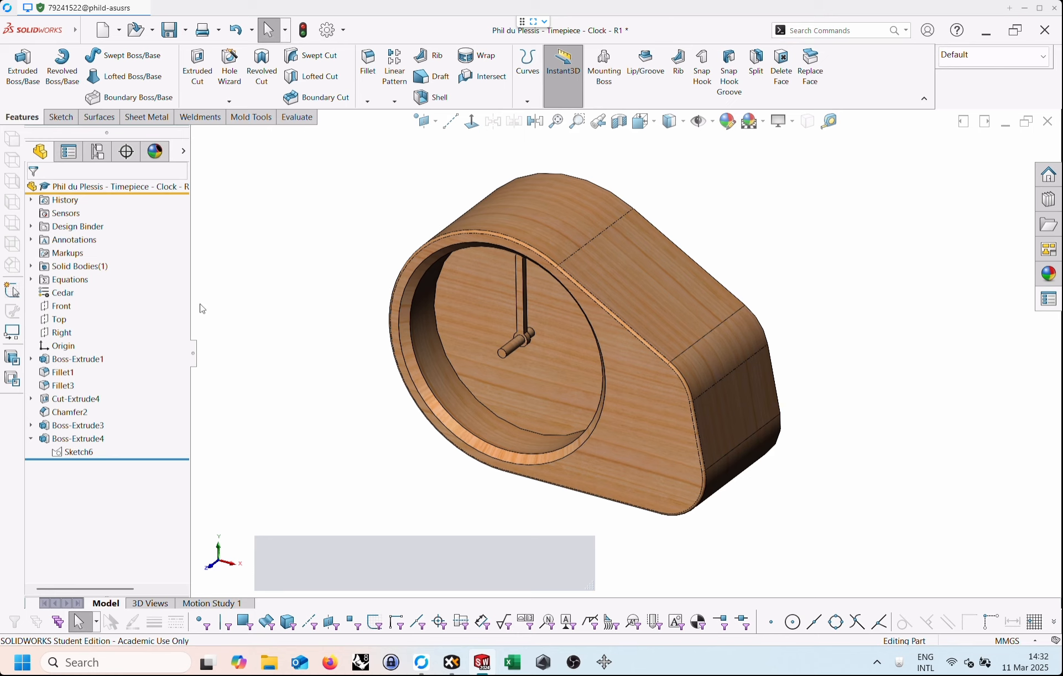
{"action": "left_click", "coordinate": [77, 452]}
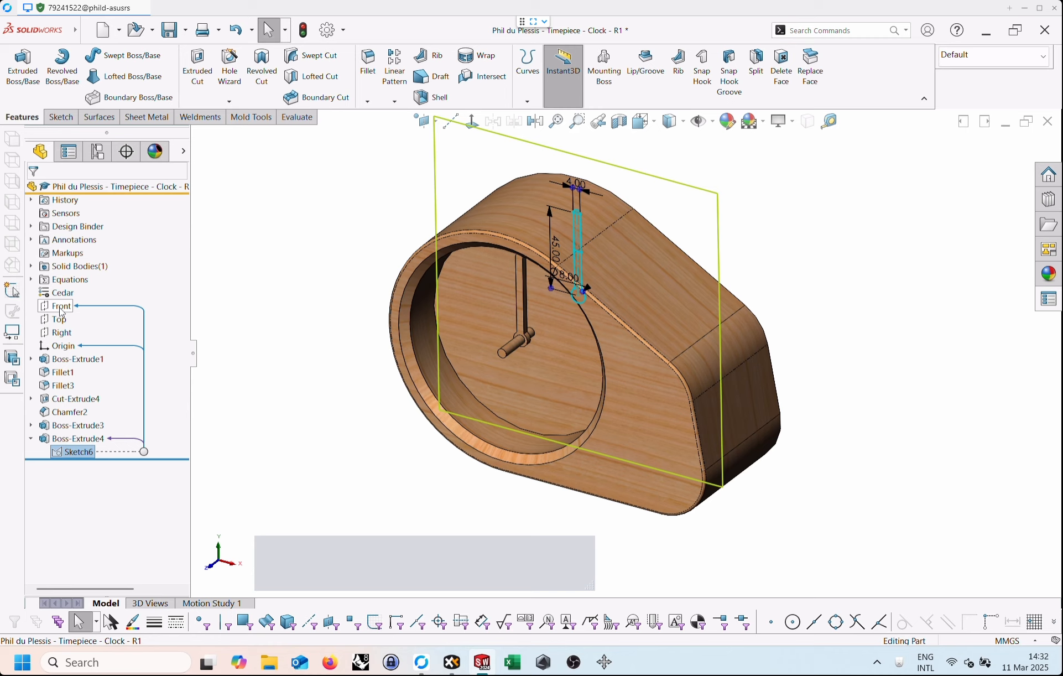
{"action": "left_click", "coordinate": [290, 315]}
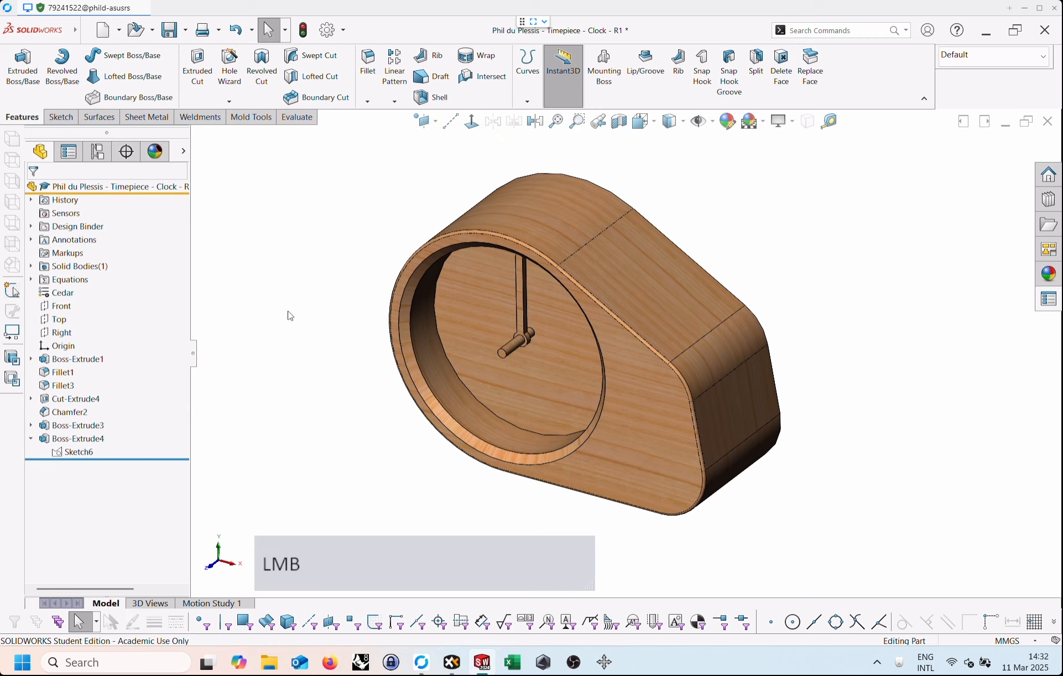
{"action": "left_click", "coordinate": [68, 308]}
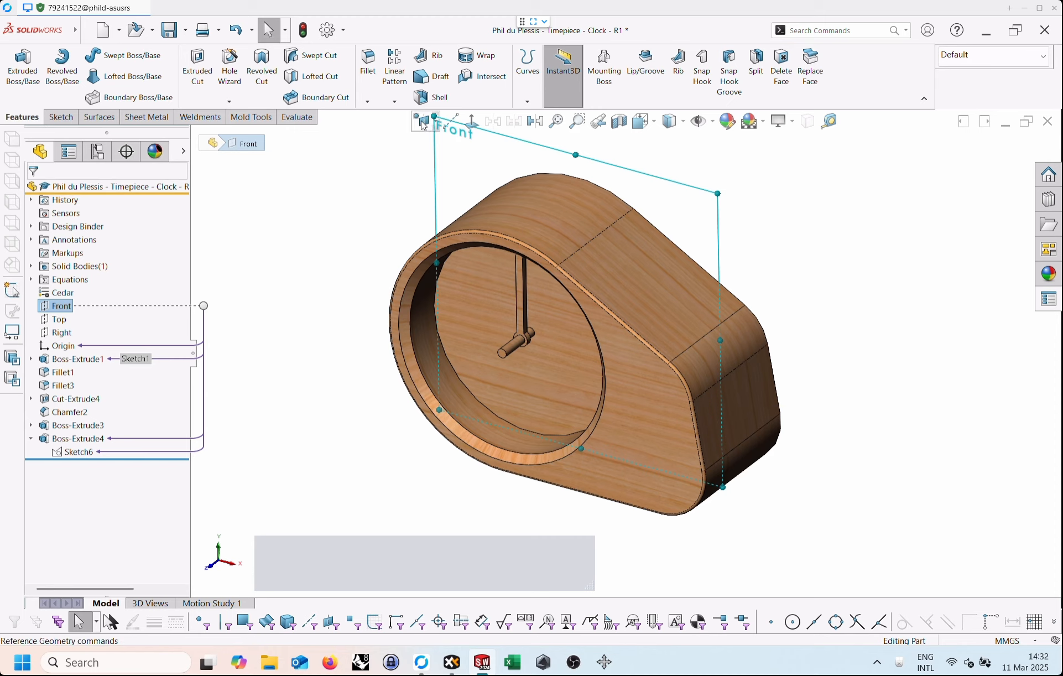
{"action": "scroll", "coordinate": [436, 132], "scroll_direction": "down", "scroll_amount": 1}
{"action": "scroll", "coordinate": [436, 133], "scroll_direction": "up", "scroll_amount": 3}
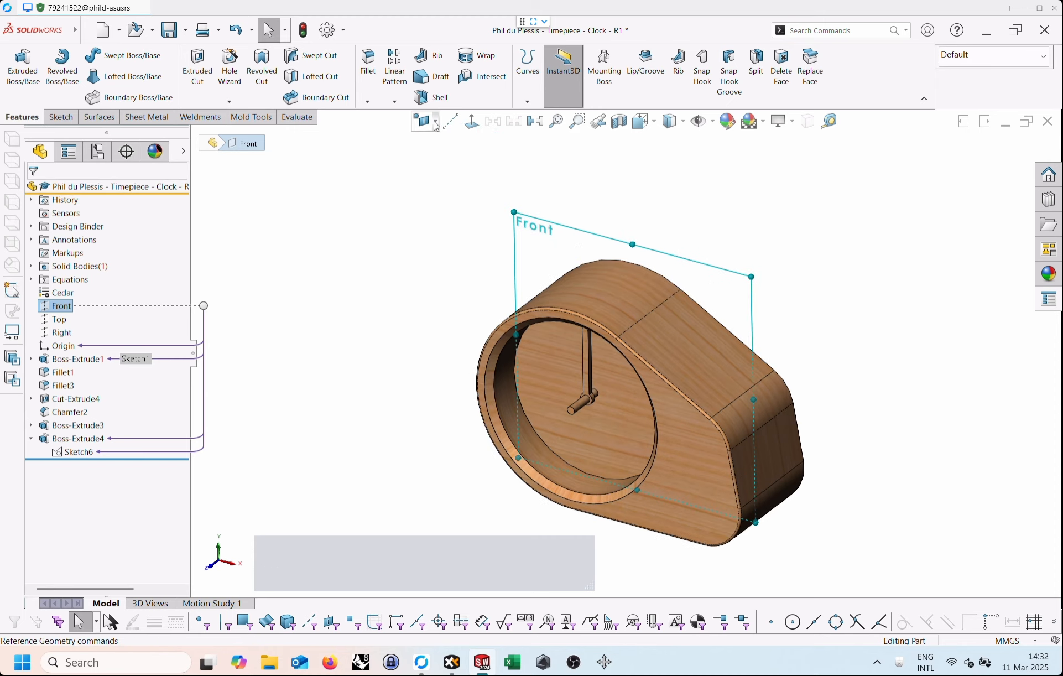
{"action": "left_click", "coordinate": [435, 123]}
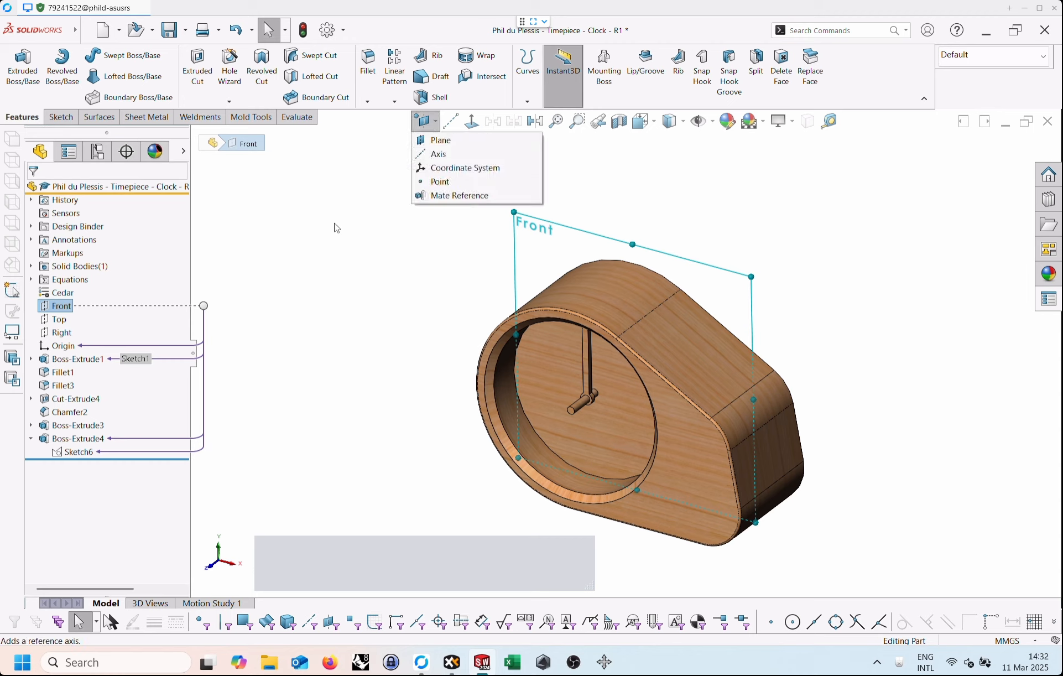
{"action": "left_click", "coordinate": [95, 118]}
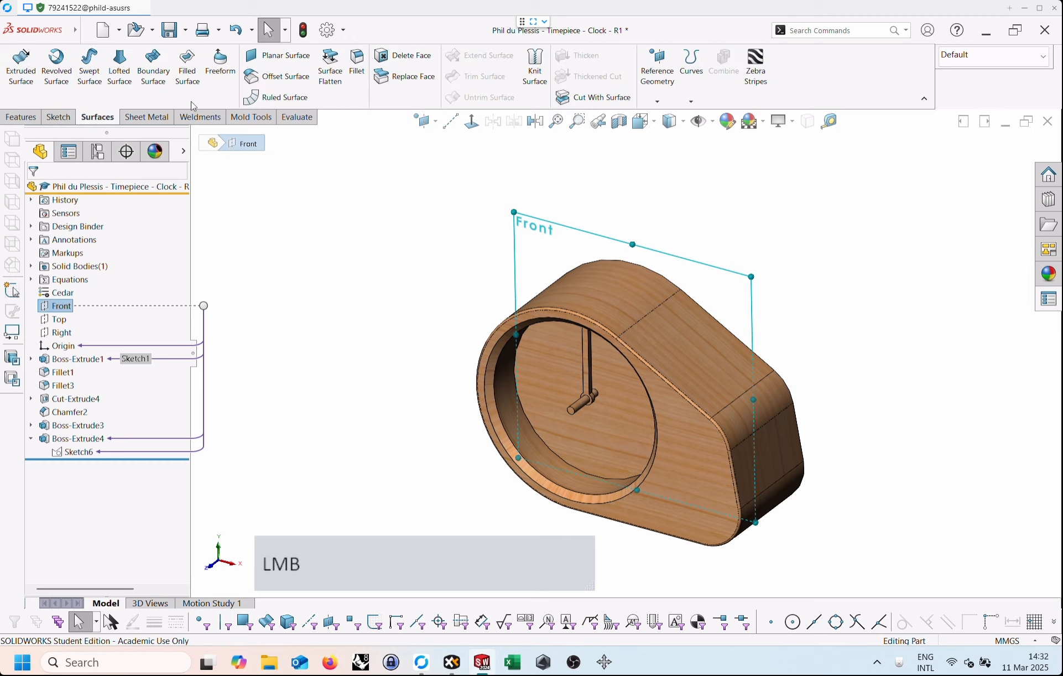
{"action": "left_click", "coordinate": [667, 67]}
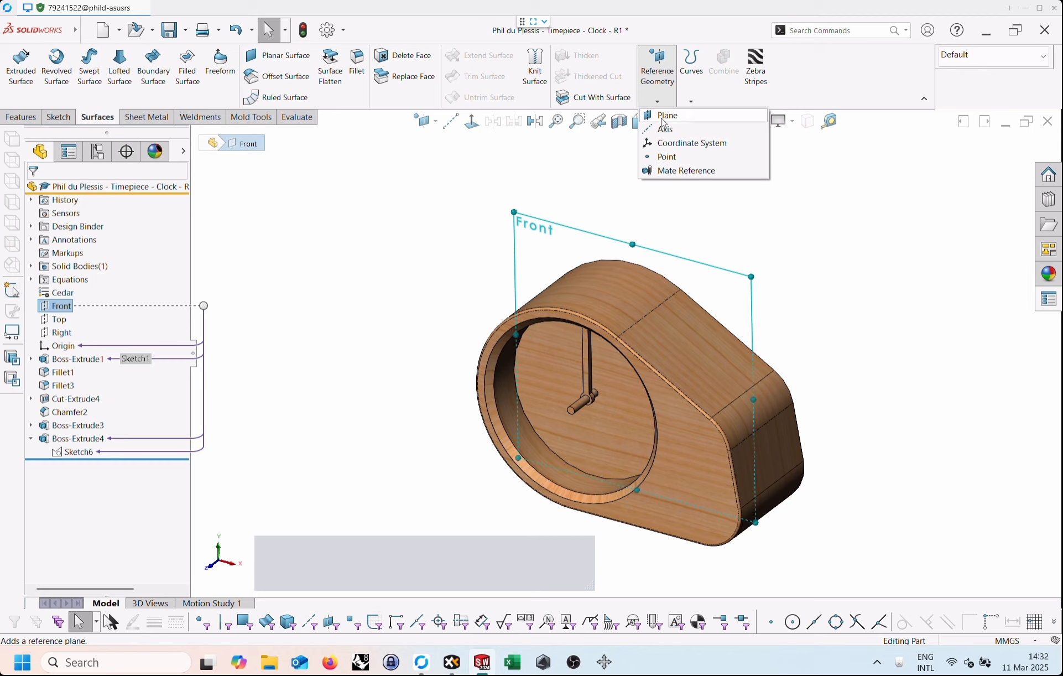
{"action": "left_click", "coordinate": [493, 184]}
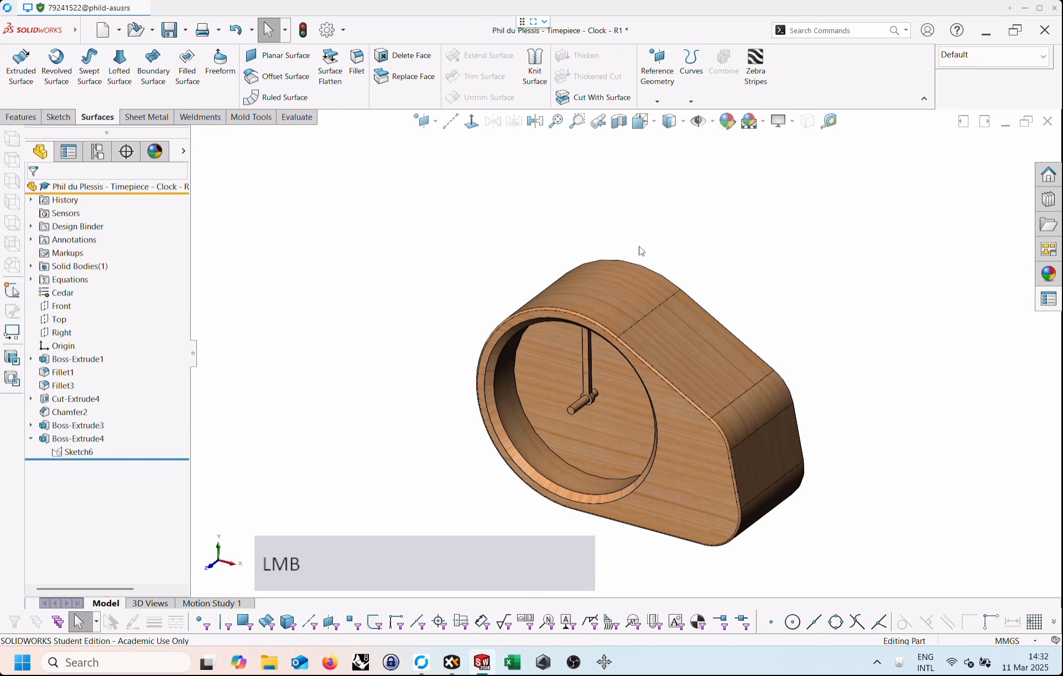
Create a reference plane offset 55 mm forward from the Front plane, keeping its default name.
{"action": "left_click", "coordinate": [59, 305]}
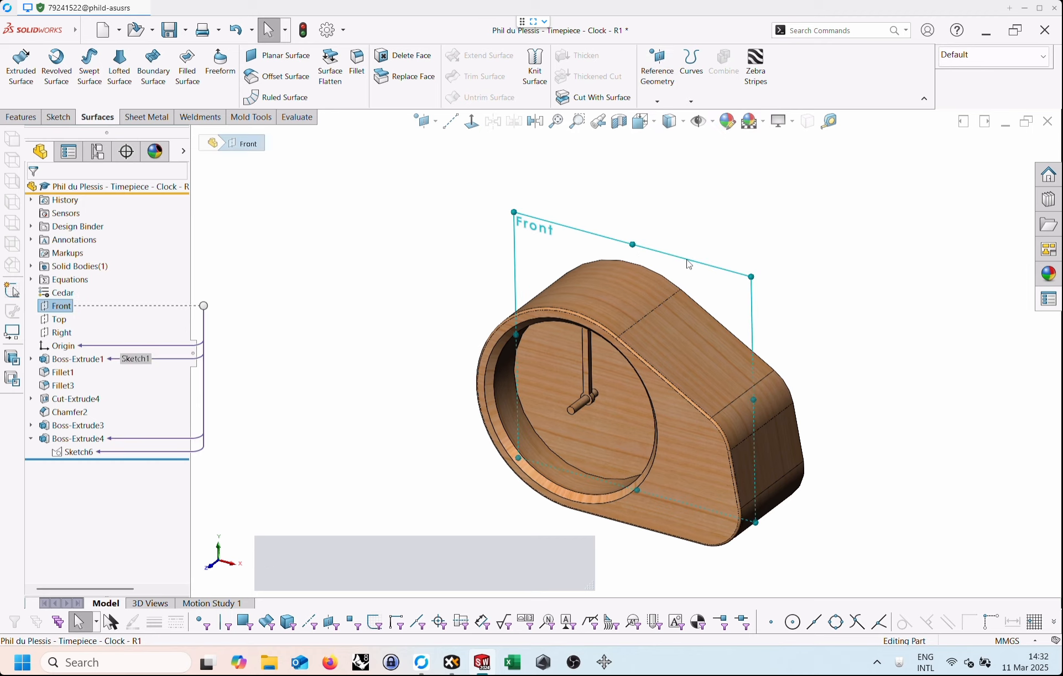
{"action": "left_click_drag", "start_coordinate": [689, 262], "coordinate": [647, 317], "text": "ctrl"}
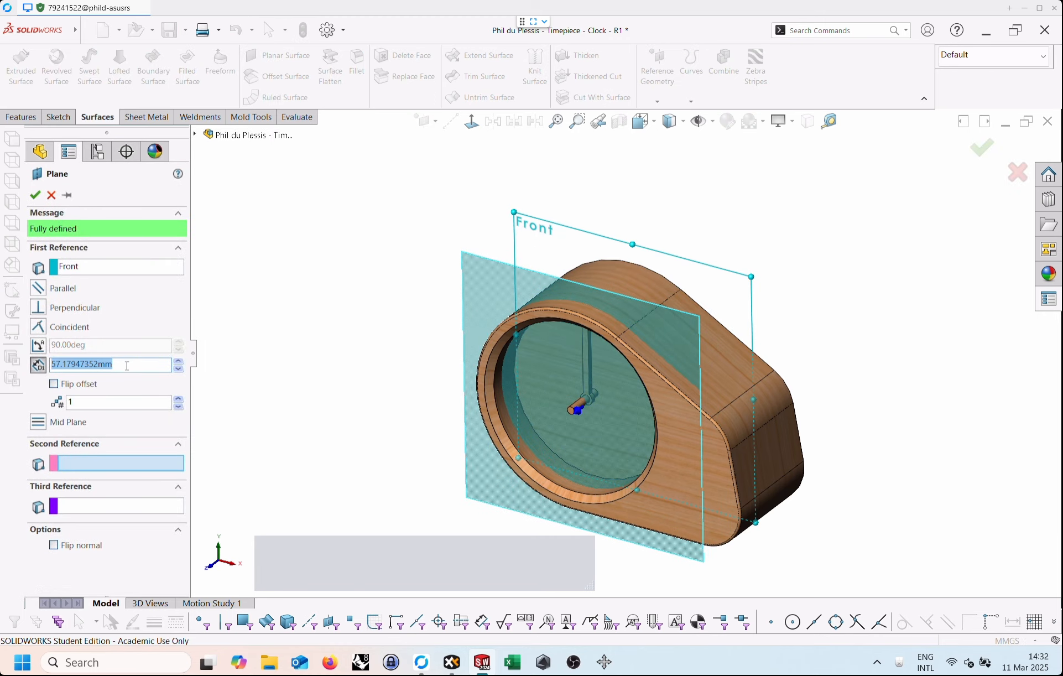
{"action": "left_click_drag", "start_coordinate": [120, 367], "coordinate": [29, 353]}
{"action": "type", "text": "55"}
{"action": "key", "text": "Return"}
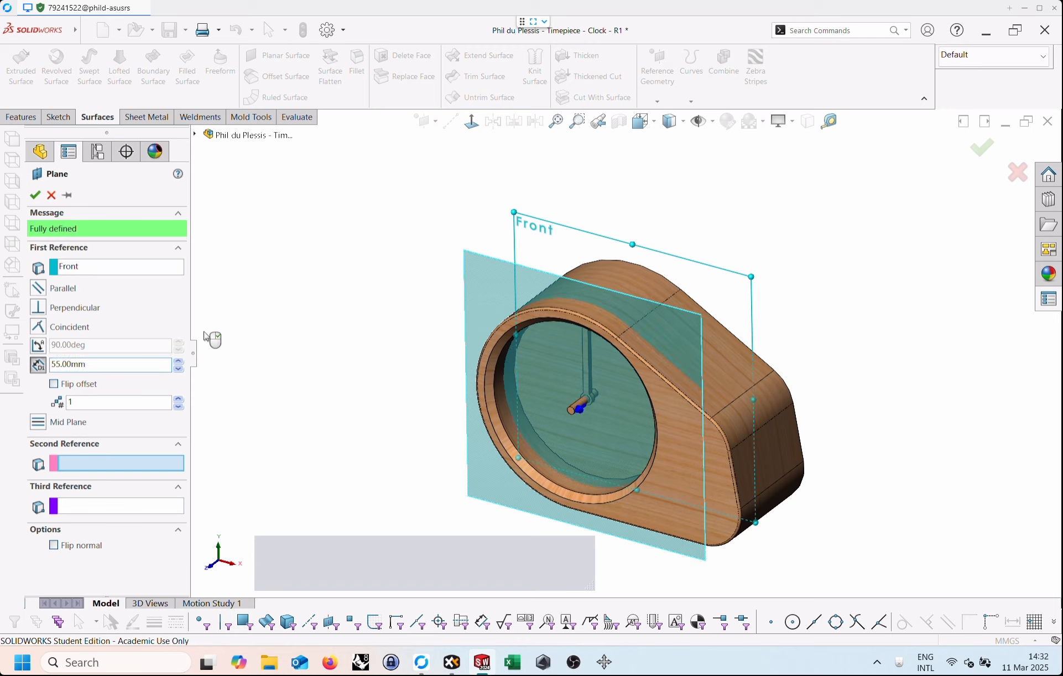
{"action": "left_click", "coordinate": [38, 196]}
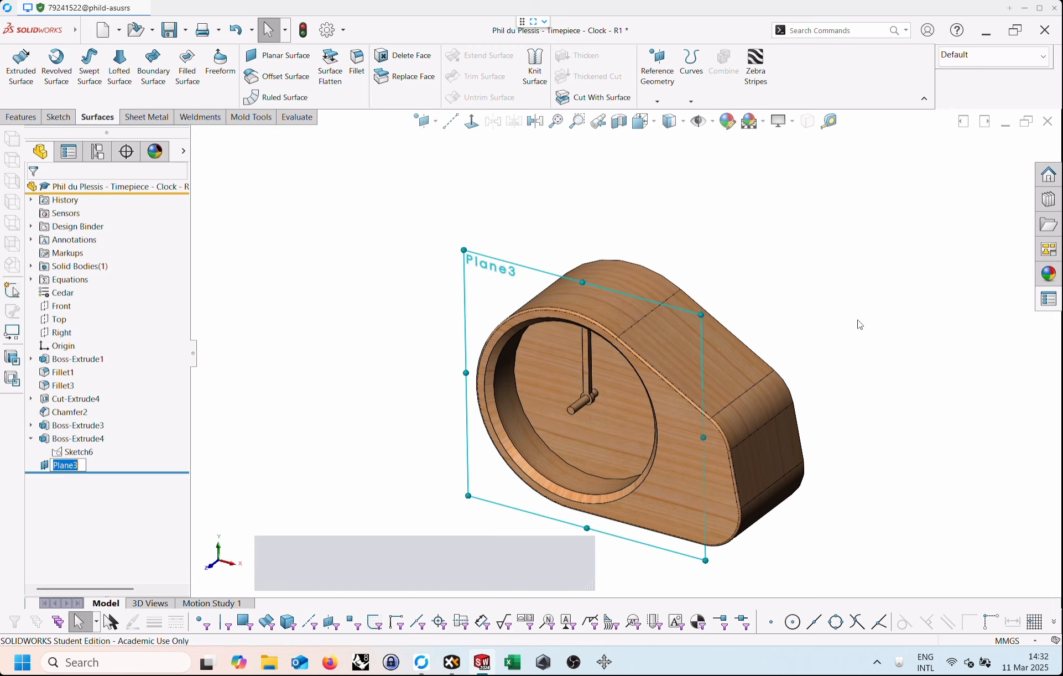
{"action": "left_click", "coordinate": [56, 487]}
Copy Sketch6, the existing hand profile under Boss-Extrude4, and paste it onto the new offset plane.
{"action": "left_click", "coordinate": [72, 452]}
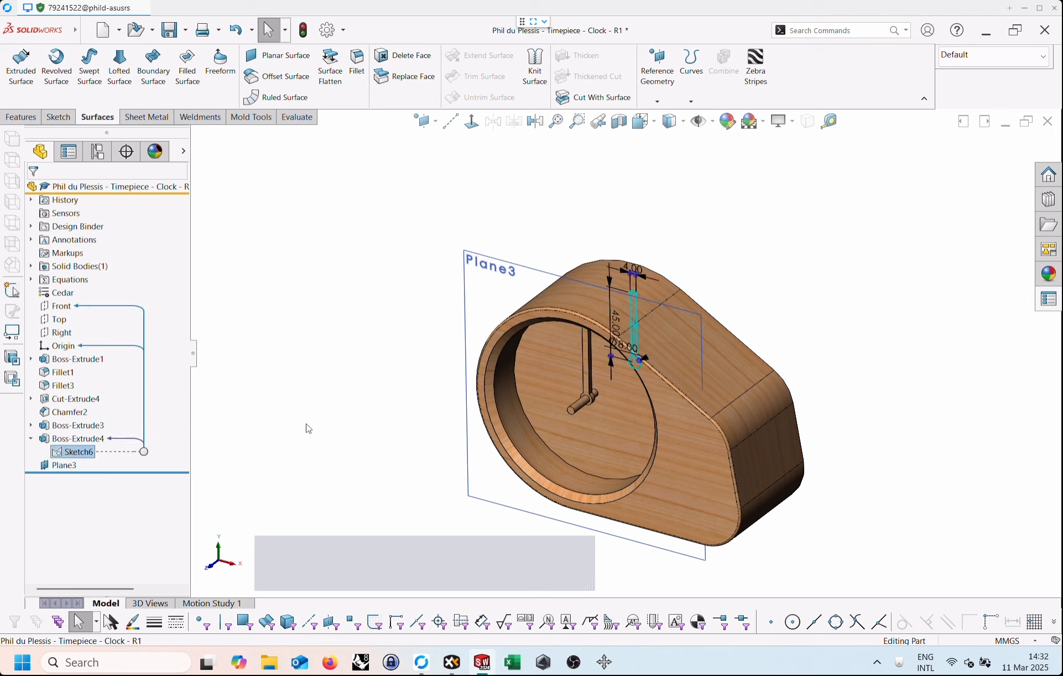
{"action": "key", "text": "ctrl+c"}
{"action": "left_click", "coordinate": [258, 381]}
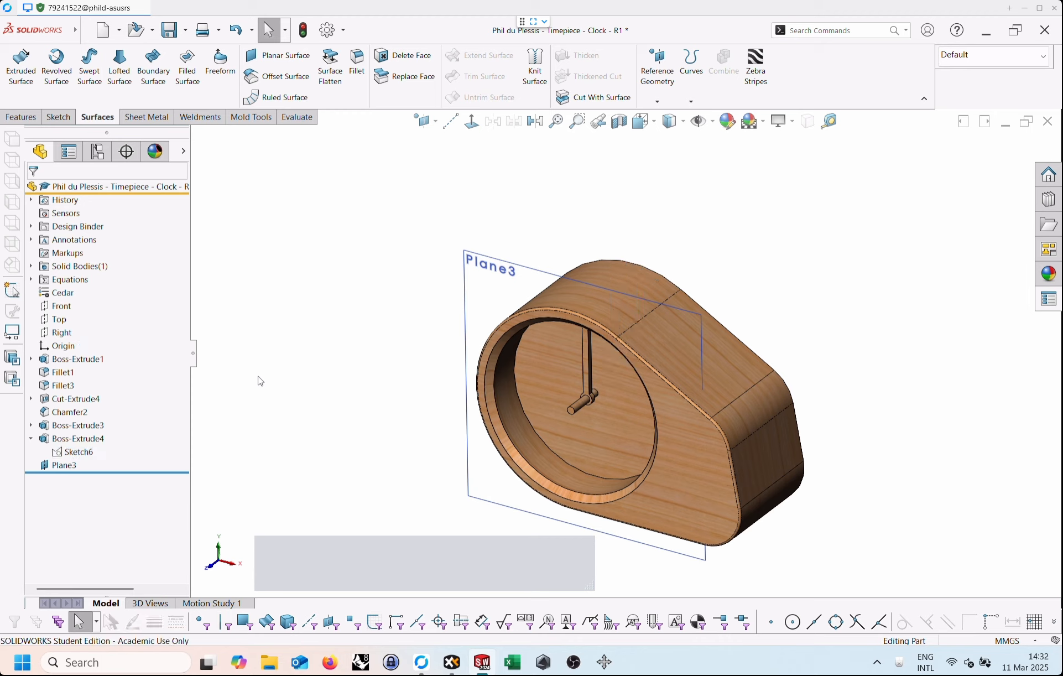
{"action": "left_click", "coordinate": [61, 466]}
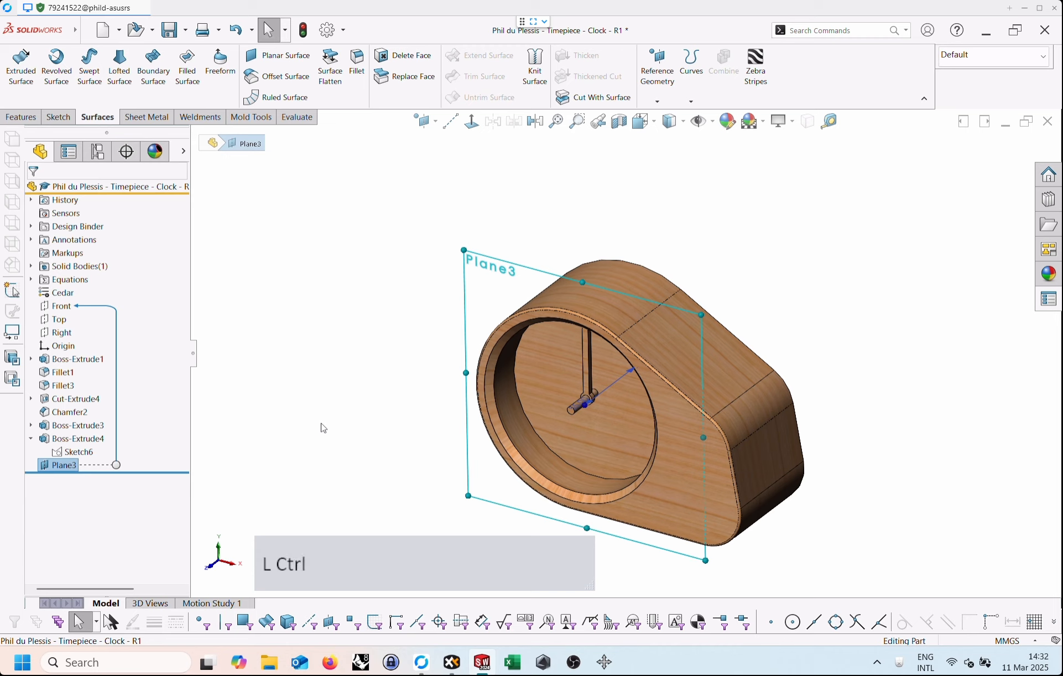
{"action": "key", "text": "ctrl+v"}
Open the pasted hand sketch on the offset plane for editing.
{"action": "scroll", "coordinate": [583, 375], "scroll_direction": "up", "scroll_amount": 1}
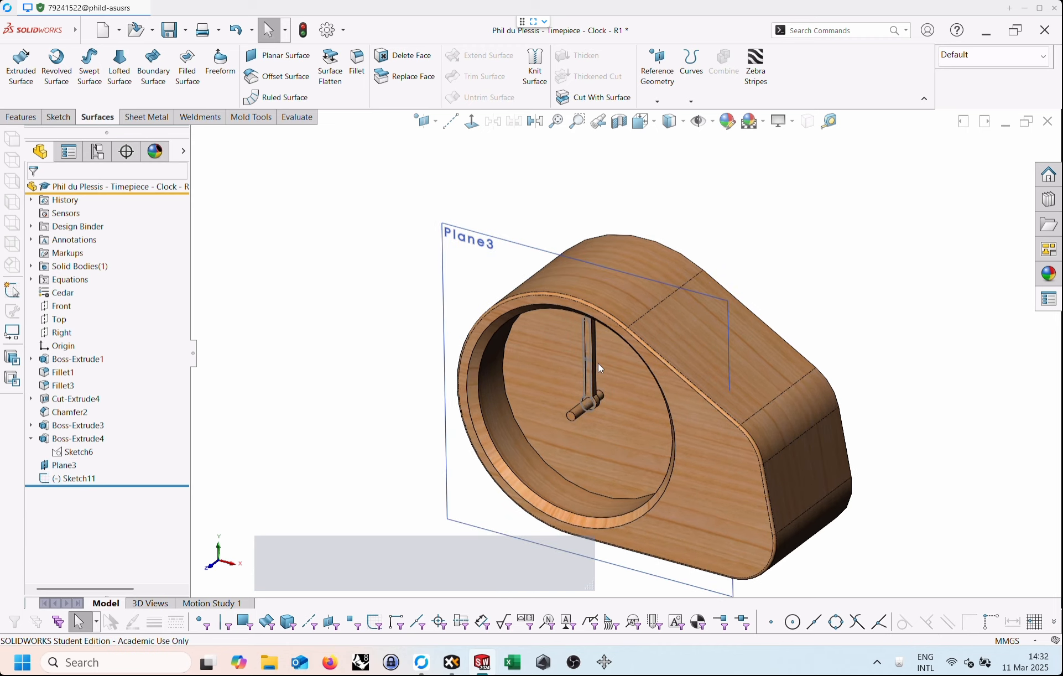
{"action": "left_click", "coordinate": [592, 369]}
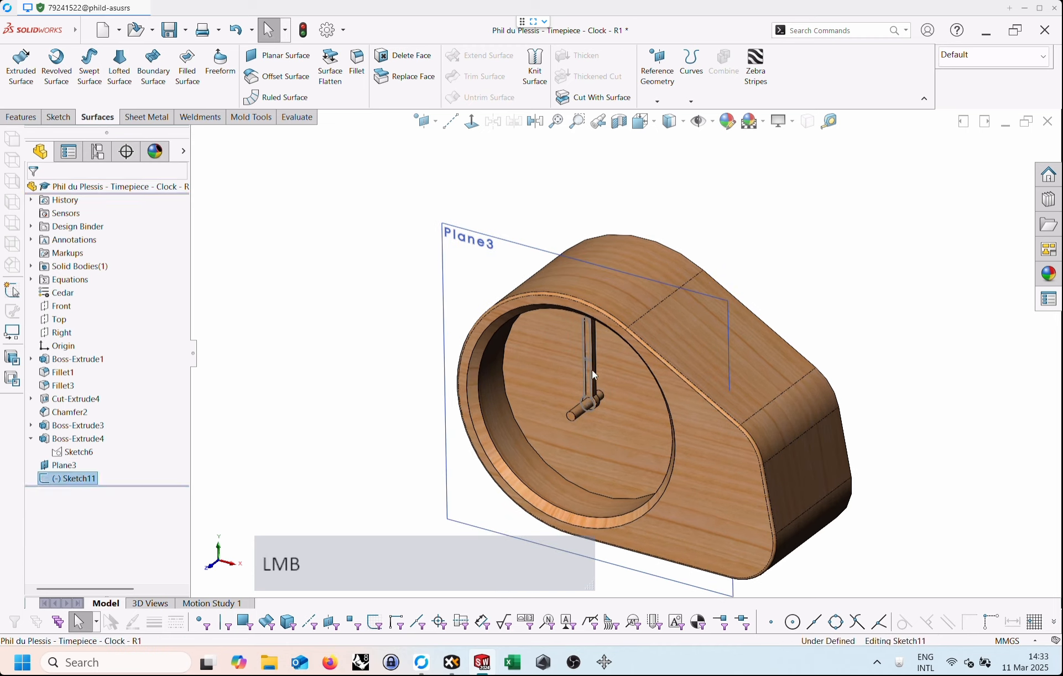
{"action": "left_click", "coordinate": [96, 427]}
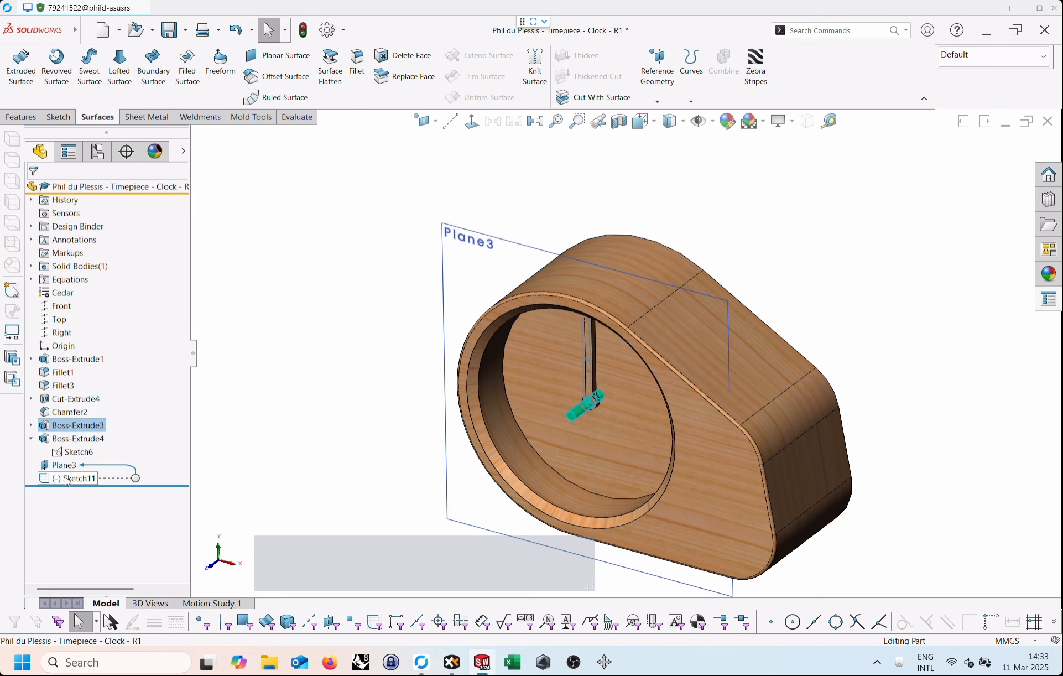
{"action": "left_click", "coordinate": [77, 478]}
{"action": "left_click", "coordinate": [113, 477]}
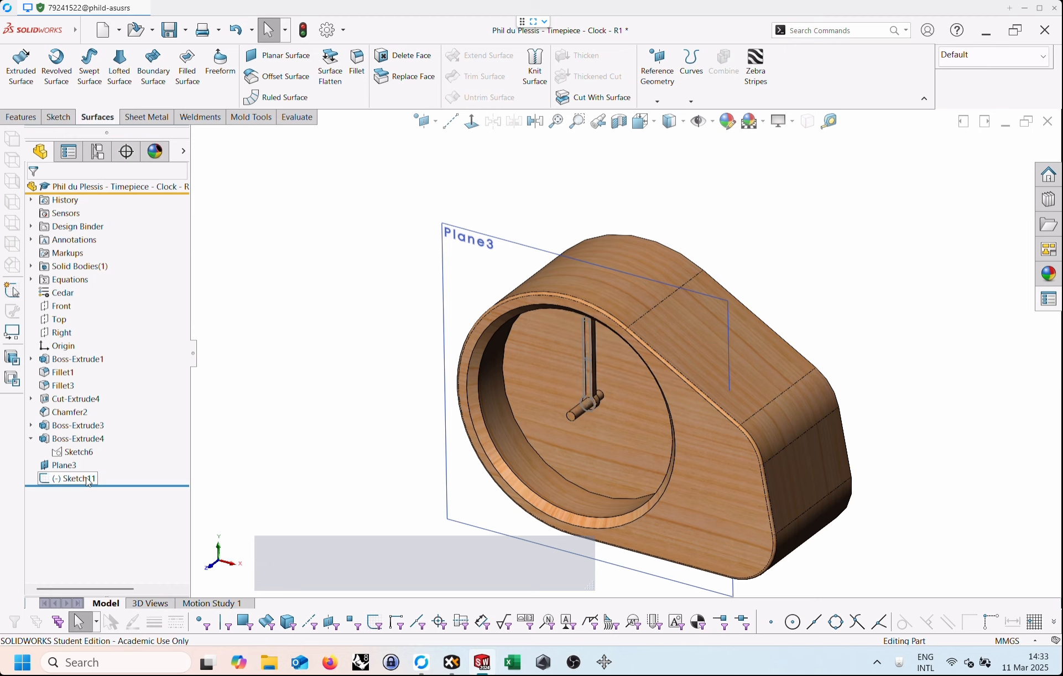
{"action": "left_click", "coordinate": [114, 477]}
{"action": "left_click", "coordinate": [96, 428]}
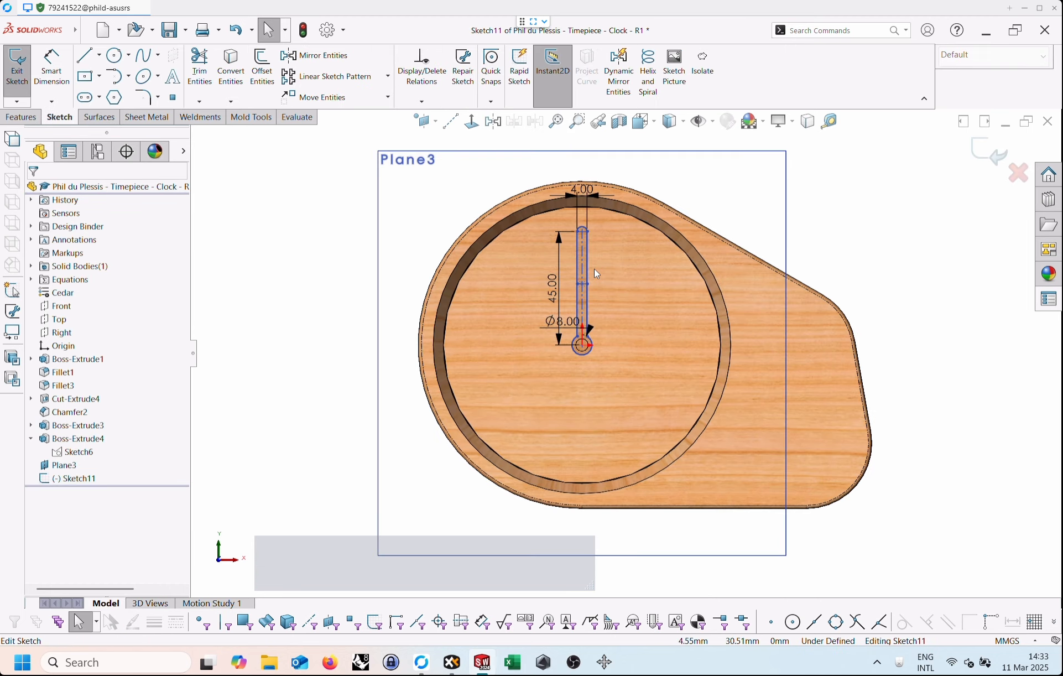
Reposition the hand sketch's width, length and hub diameter dimensions clear of the profile.
{"action": "left_click_drag", "start_coordinate": [584, 190], "coordinate": [679, 161]}
{"action": "left_click_drag", "start_coordinate": [554, 296], "coordinate": [337, 291]}
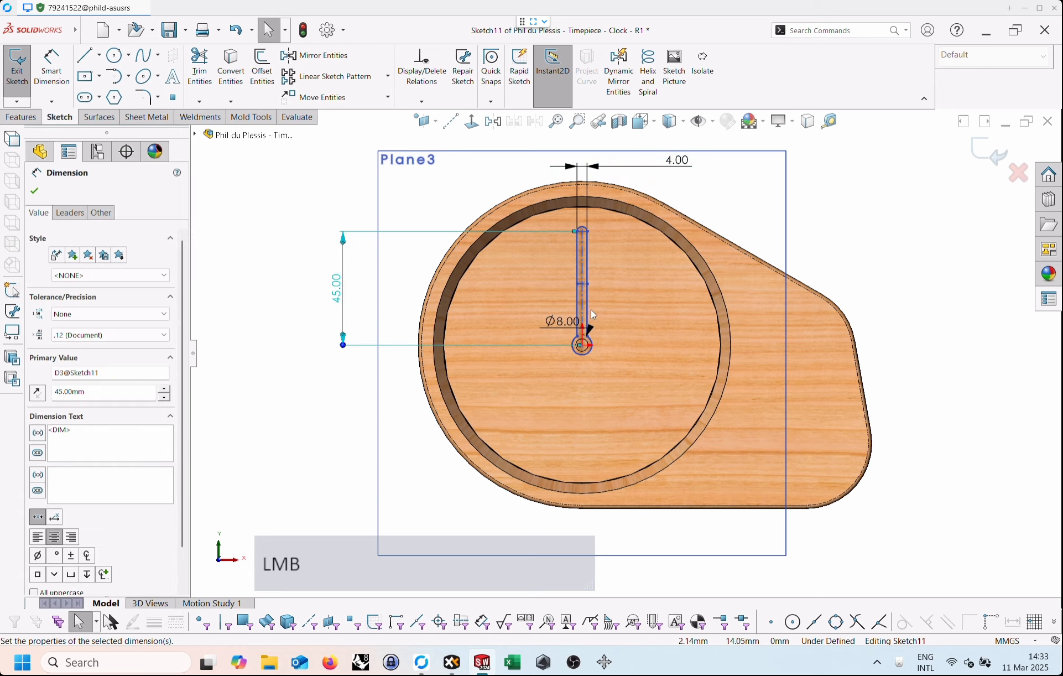
{"action": "left_click_drag", "start_coordinate": [555, 324], "coordinate": [289, 244]}
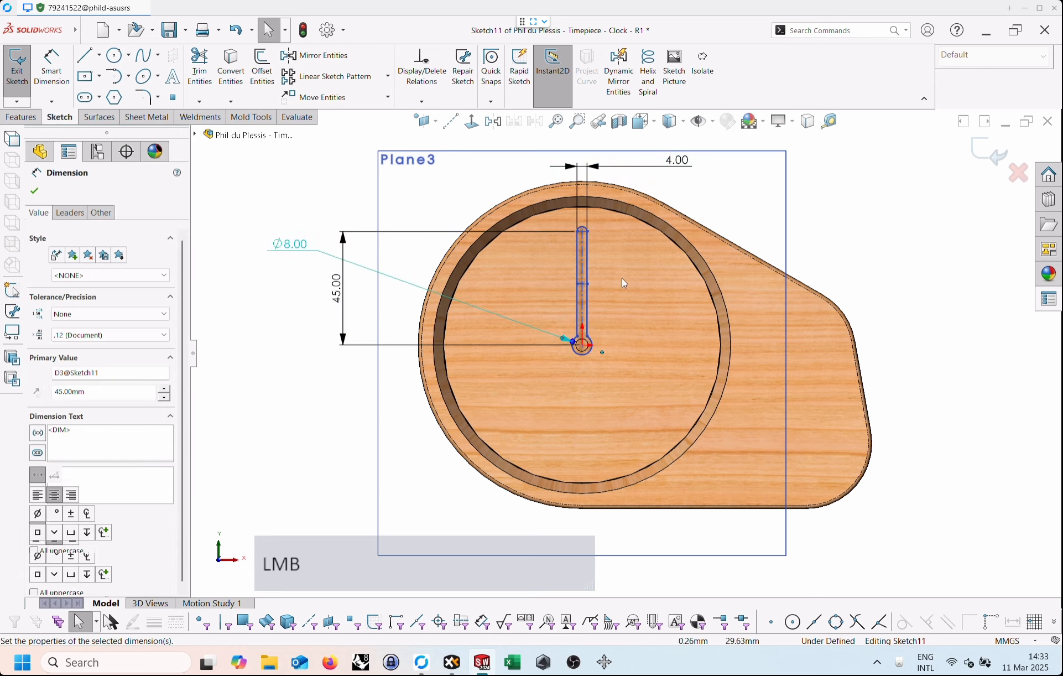
{"action": "left_click", "coordinate": [847, 240]}
Pull the copied hand profile aside and make its hub circle's centre coincident with the origin.
{"action": "scroll", "coordinate": [613, 318], "scroll_direction": "up", "scroll_amount": 2}
{"action": "scroll", "coordinate": [592, 334], "scroll_direction": "up", "scroll_amount": 1}
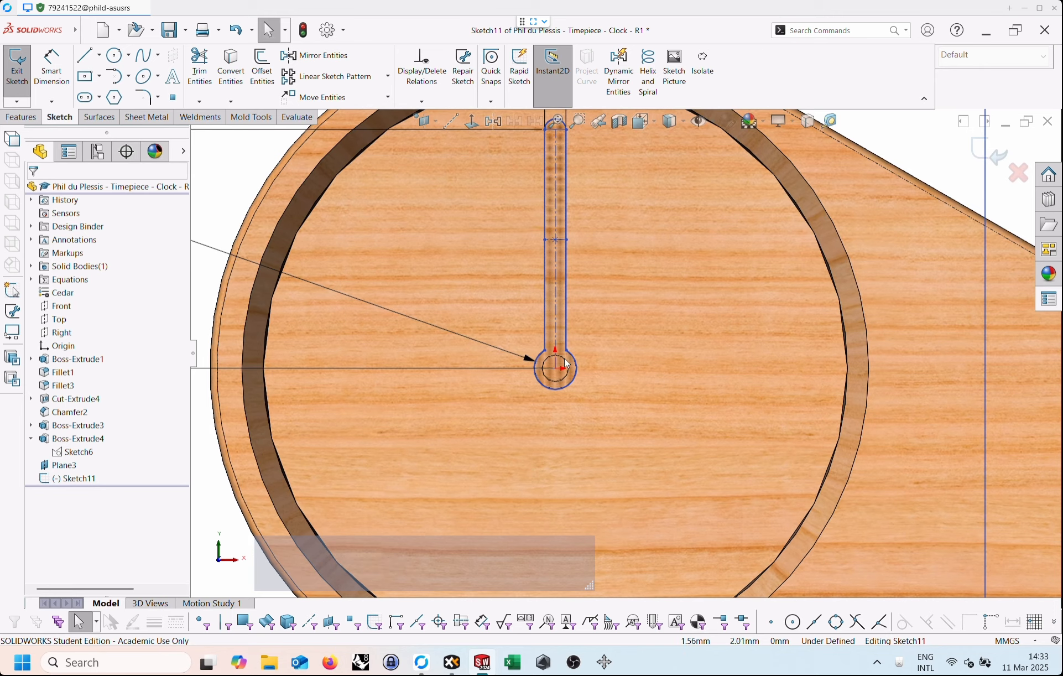
{"action": "scroll", "coordinate": [570, 351], "scroll_direction": "up", "scroll_amount": 1}
{"action": "left_click_drag", "start_coordinate": [561, 376], "coordinate": [691, 373]}
{"action": "left_click", "coordinate": [688, 368]}
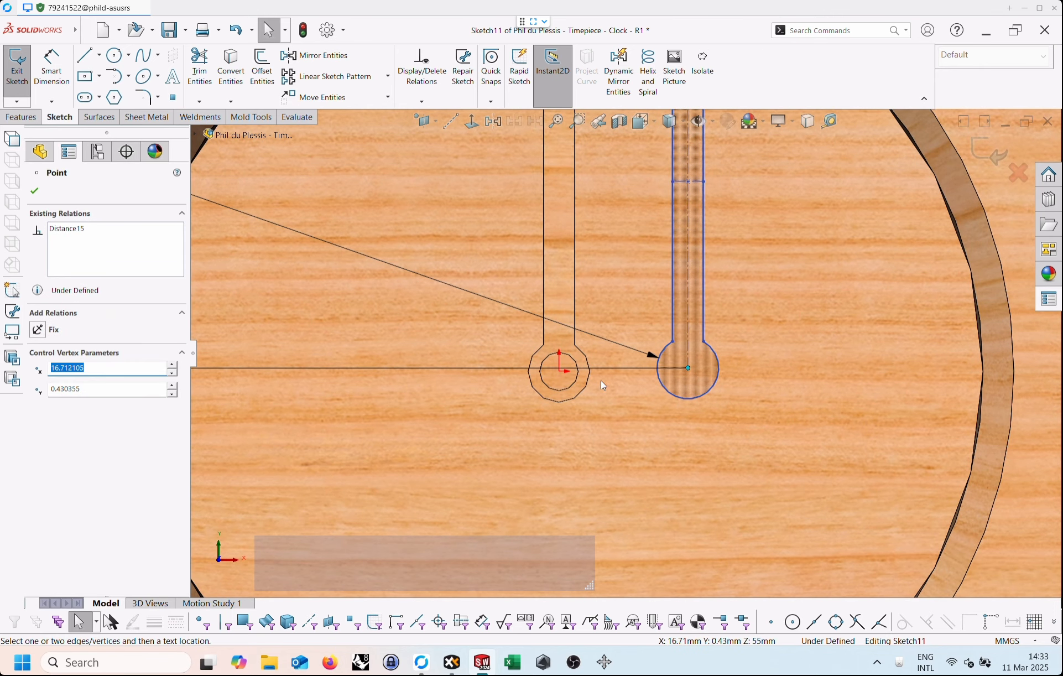
{"action": "left_click", "coordinate": [559, 372], "text": "shift"}
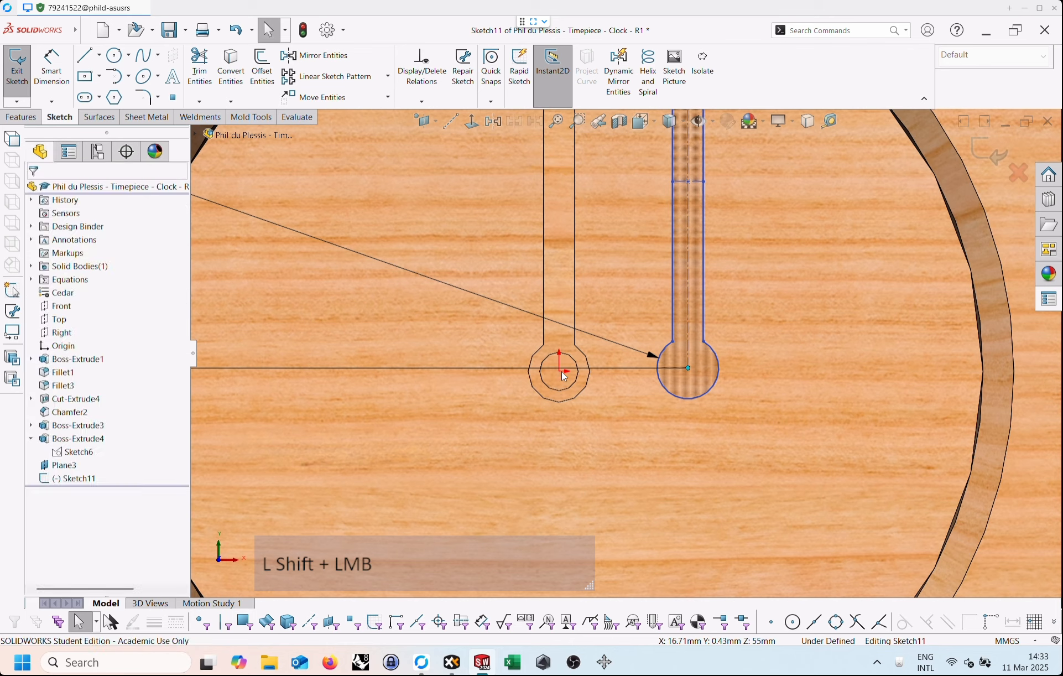
{"action": "left_click", "coordinate": [629, 256]}
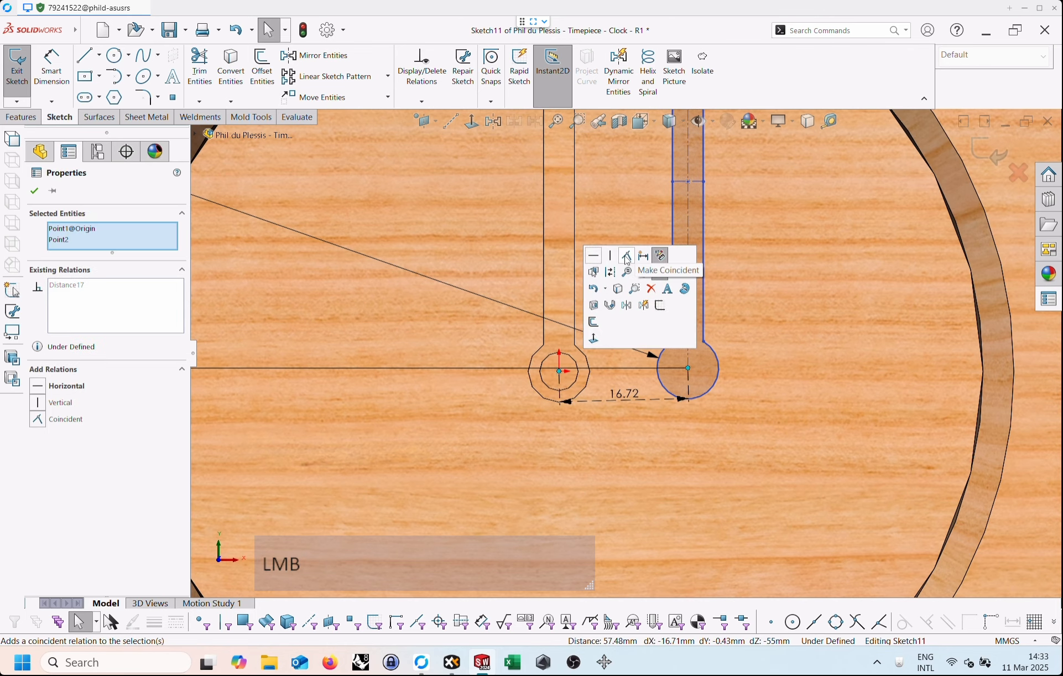
Set the copied hand's length dimension to 38 mm.
{"action": "scroll", "coordinate": [569, 356], "scroll_direction": "down", "scroll_amount": 4}
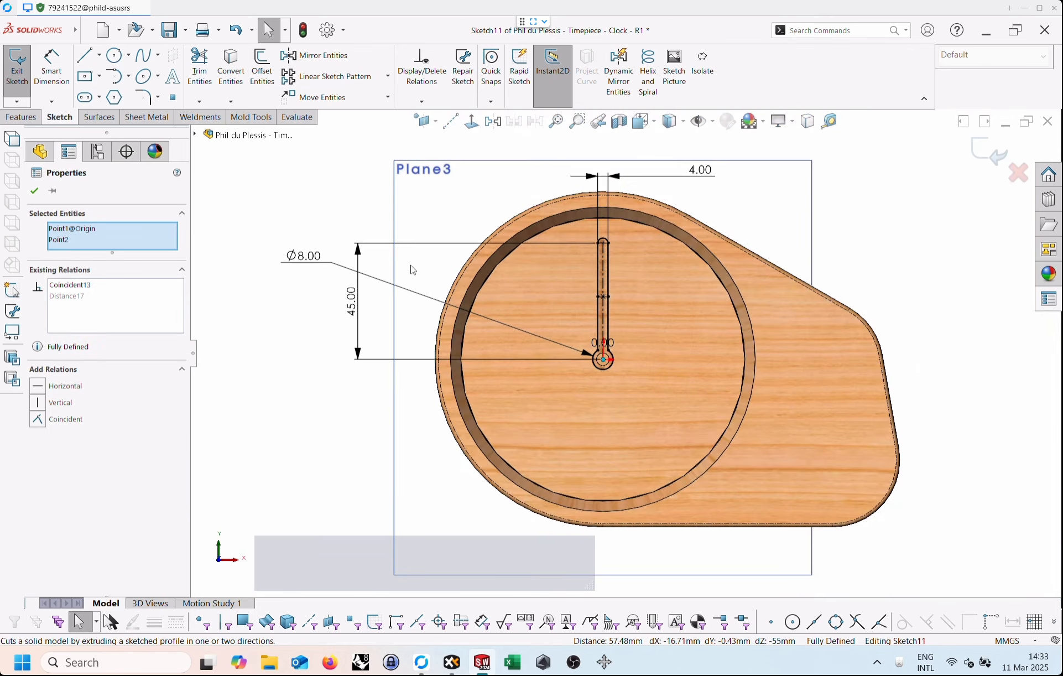
{"action": "left_click", "coordinate": [359, 317]}
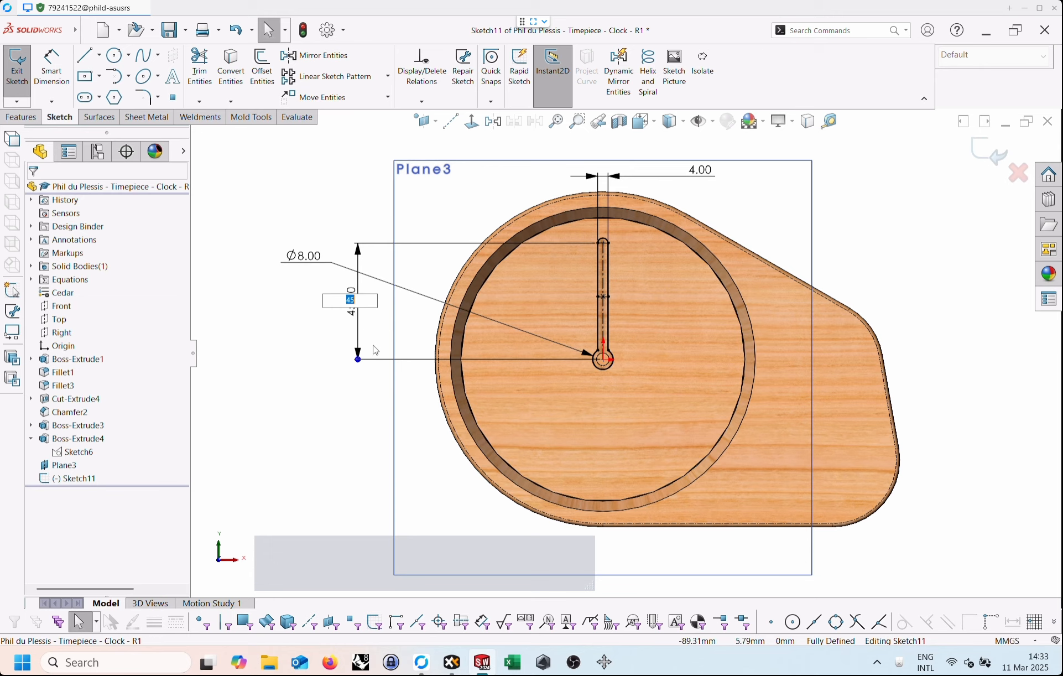
{"action": "type", "text": "38"}
{"action": "key", "text": "Return"}
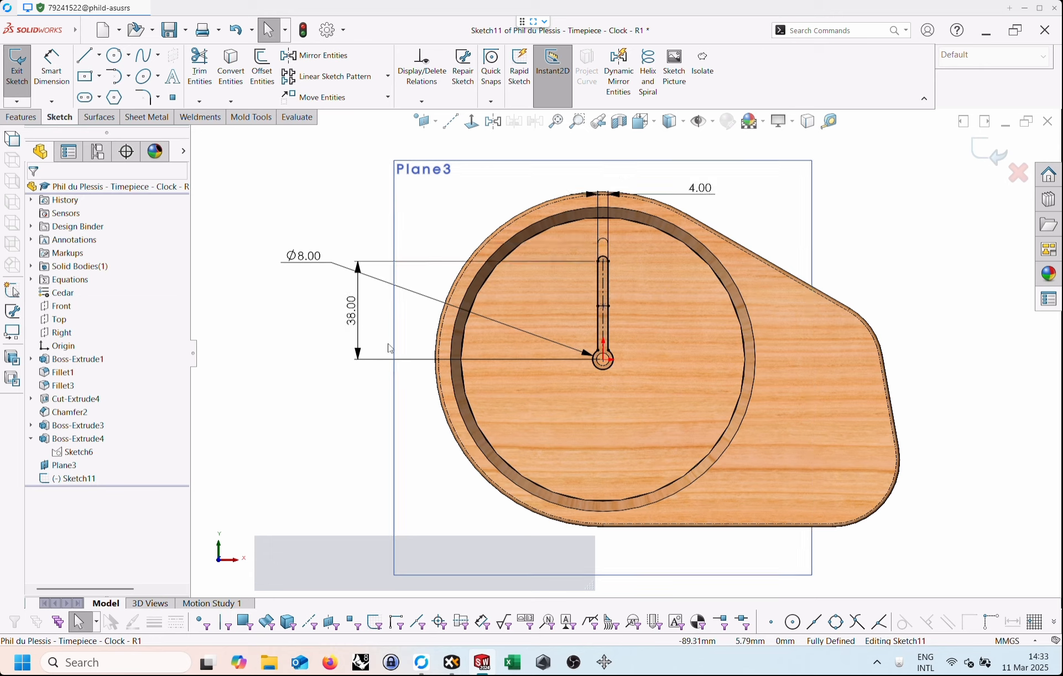
Delete the vertical relation on the right-hand long edge of the copied hand profile.
{"action": "key", "text": "Escape"}
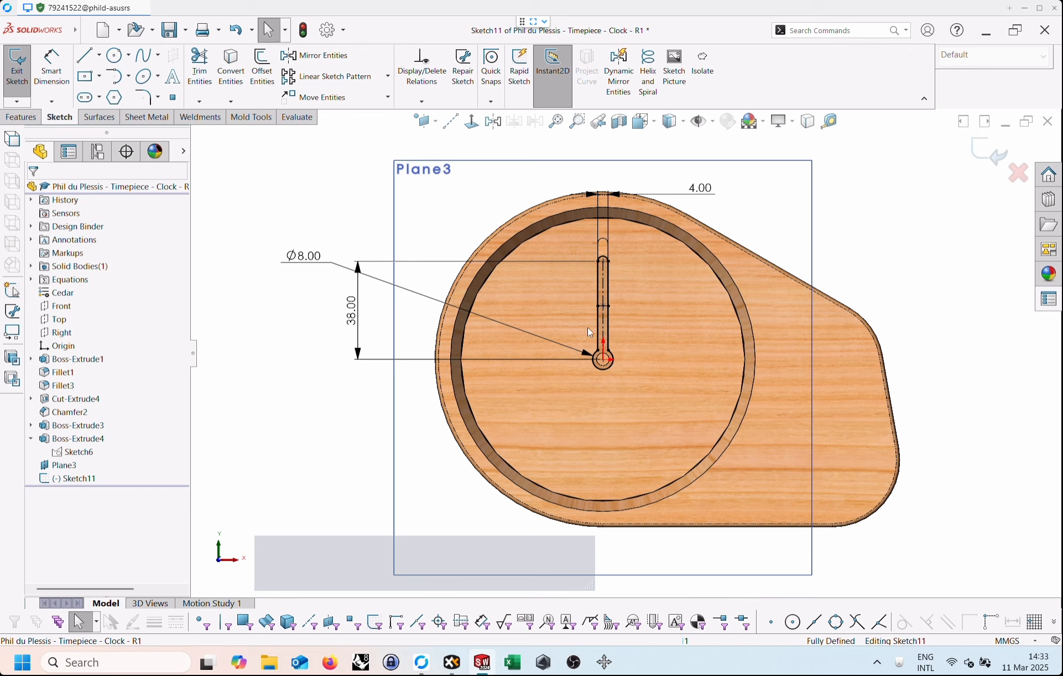
{"action": "scroll", "coordinate": [611, 266], "scroll_direction": "up", "scroll_amount": 1}
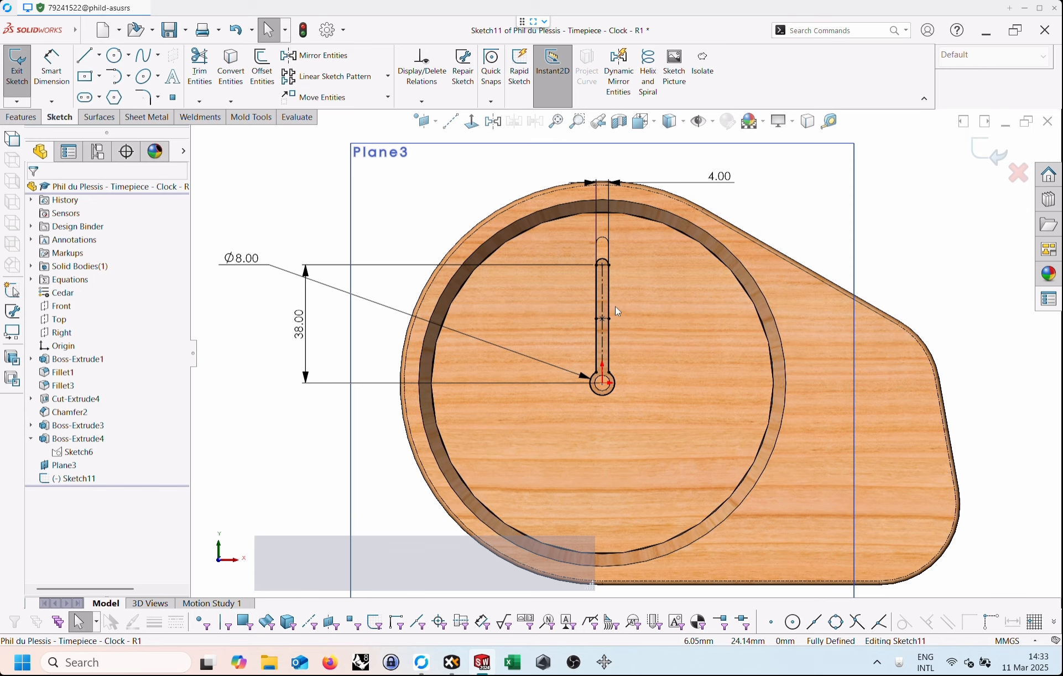
{"action": "scroll", "coordinate": [609, 304], "scroll_direction": "up", "scroll_amount": 1}
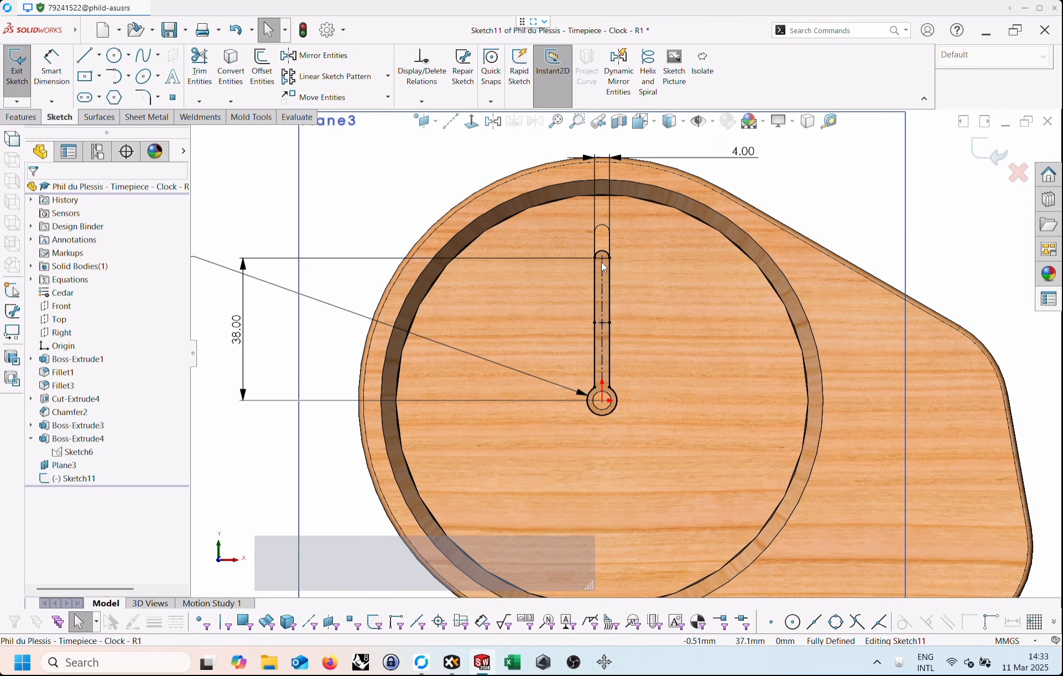
{"action": "left_click", "coordinate": [607, 349]}
{"action": "scroll", "coordinate": [609, 353], "scroll_direction": "up", "scroll_amount": 1}
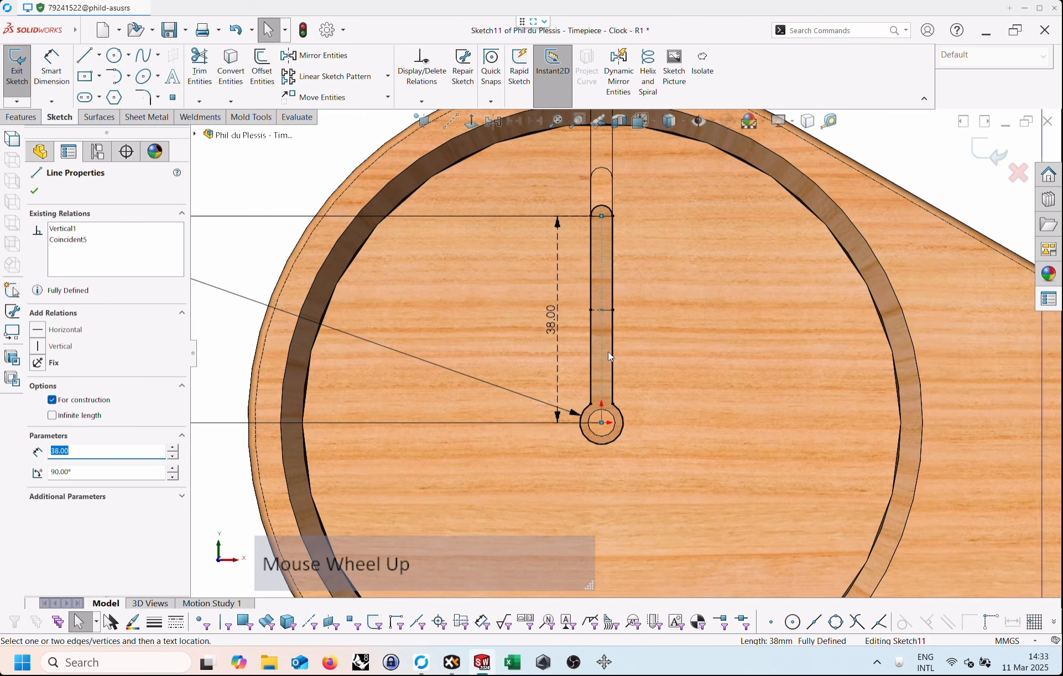
{"action": "left_click", "coordinate": [608, 343]}
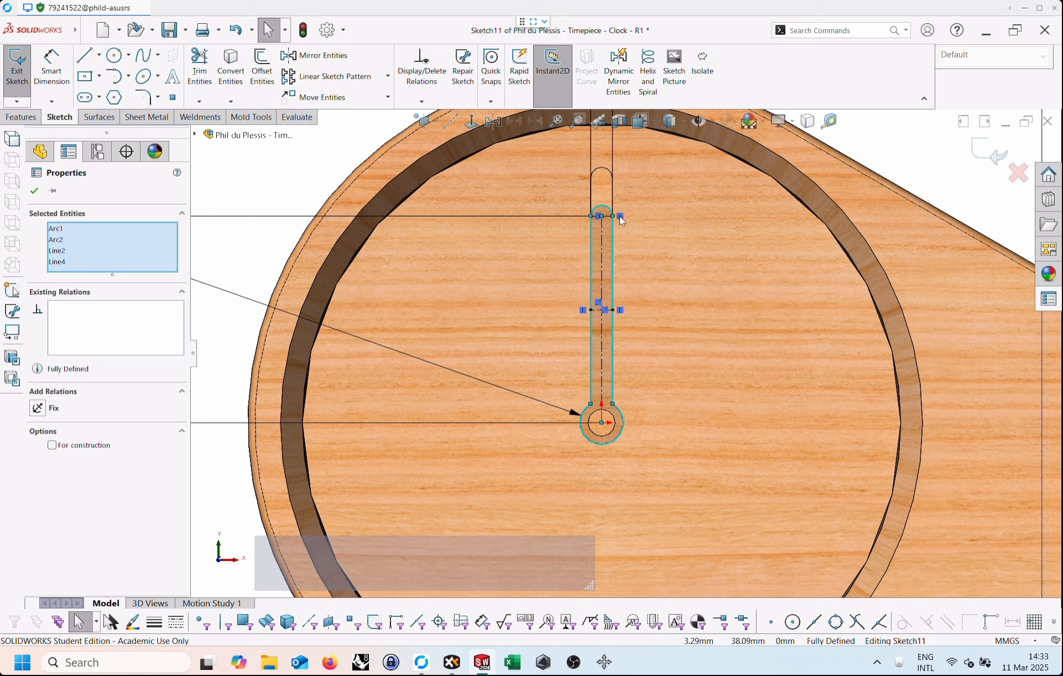
{"action": "left_click", "coordinate": [621, 311]}
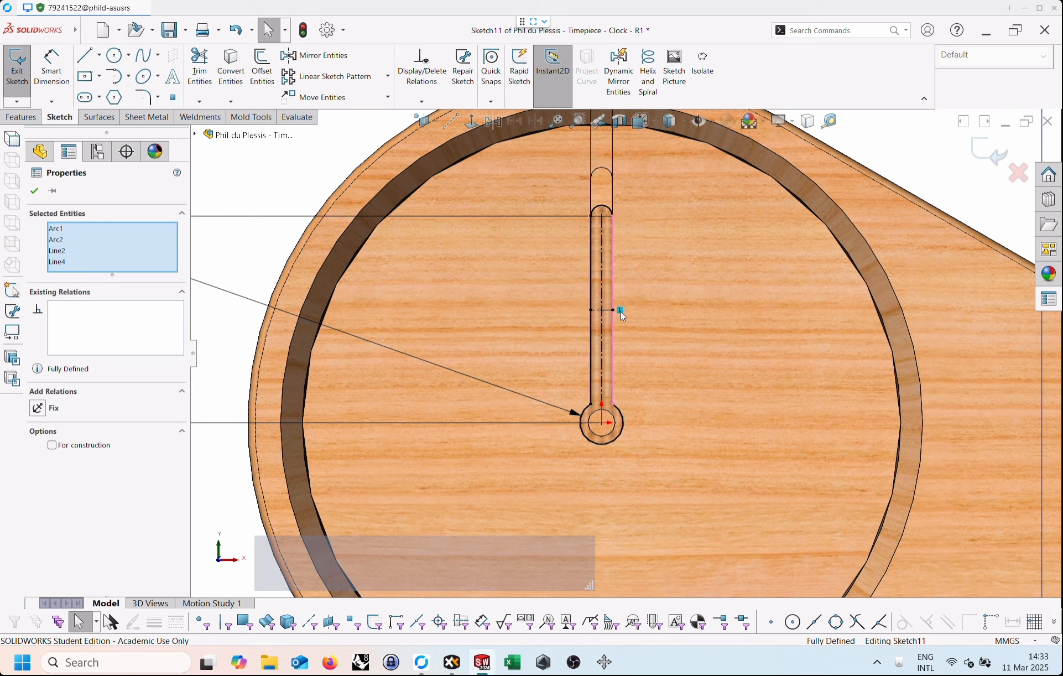
{"action": "key", "text": "Delete"}
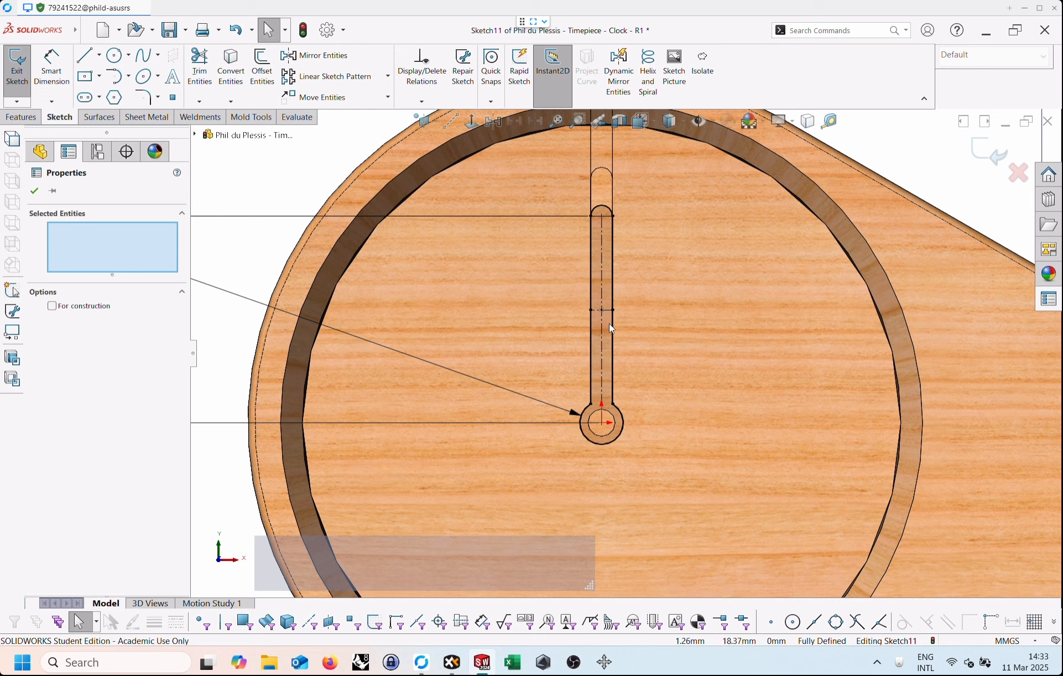
Open the relations list for the hand profile and filter it to all relations in this sketch.
{"action": "left_click", "coordinate": [607, 328]}
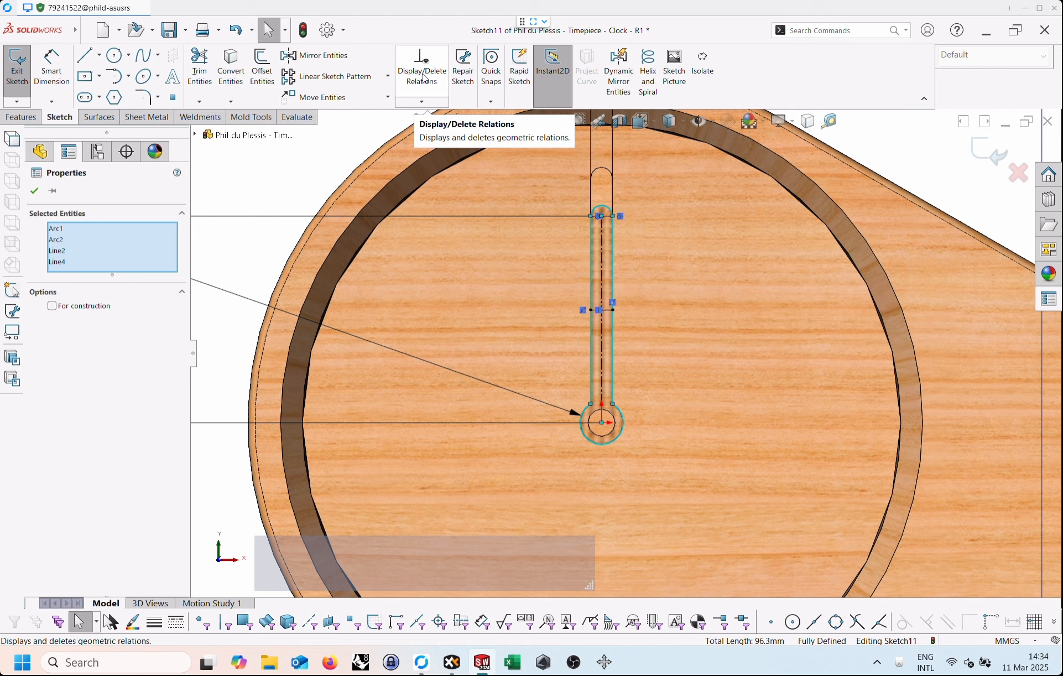
{"action": "left_click", "coordinate": [423, 73]}
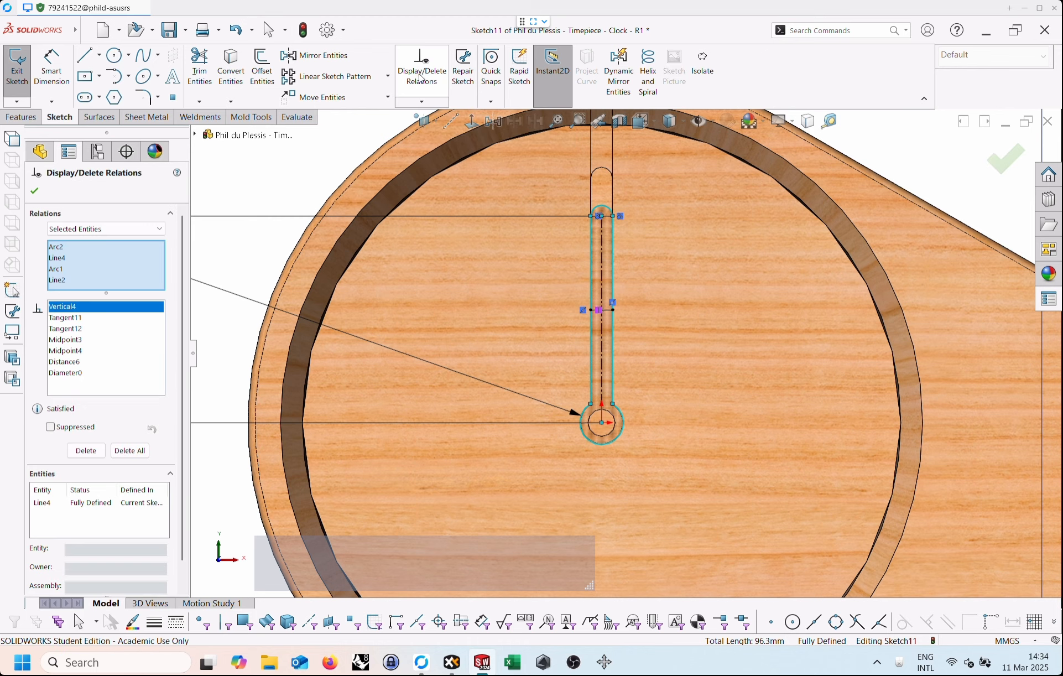
{"action": "left_click", "coordinate": [70, 229]}
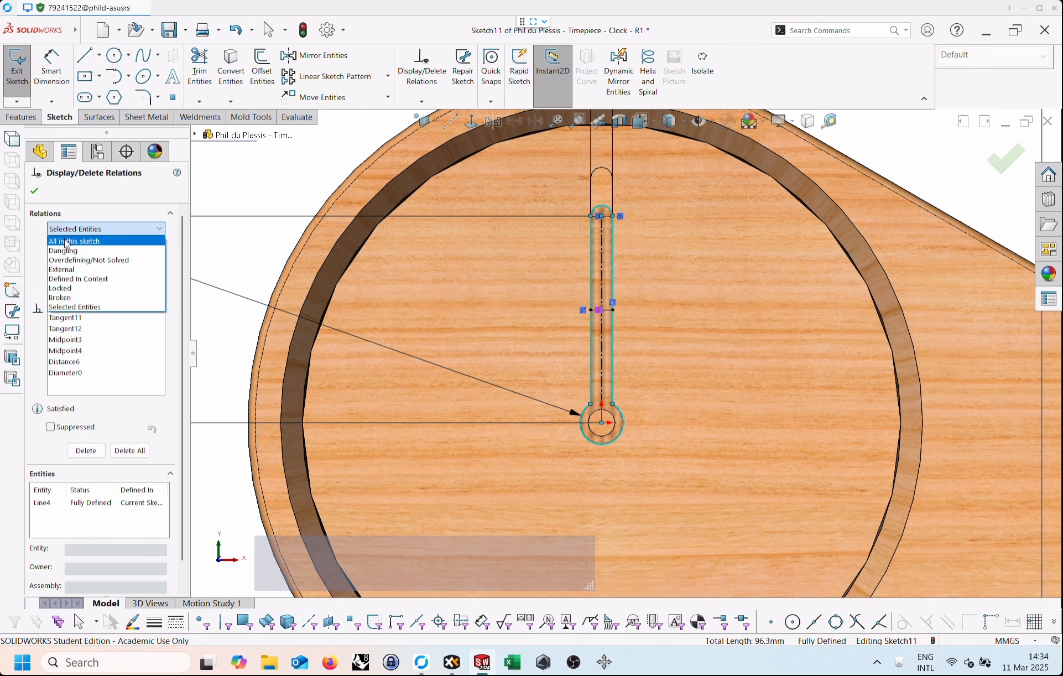
{"action": "left_click", "coordinate": [67, 243]}
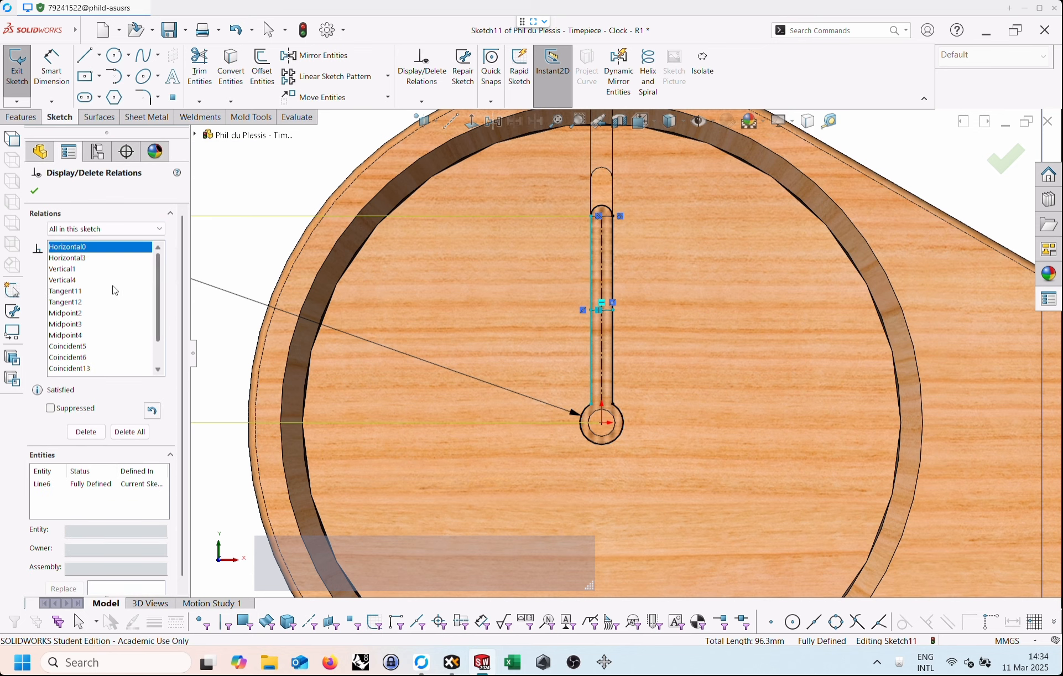
Delete the relations Horizontal0, Horizontal3, Vertical1, Vertical4, Coincident5 and Coincident6 from the hand sketch.
{"action": "left_click", "coordinate": [75, 261]}
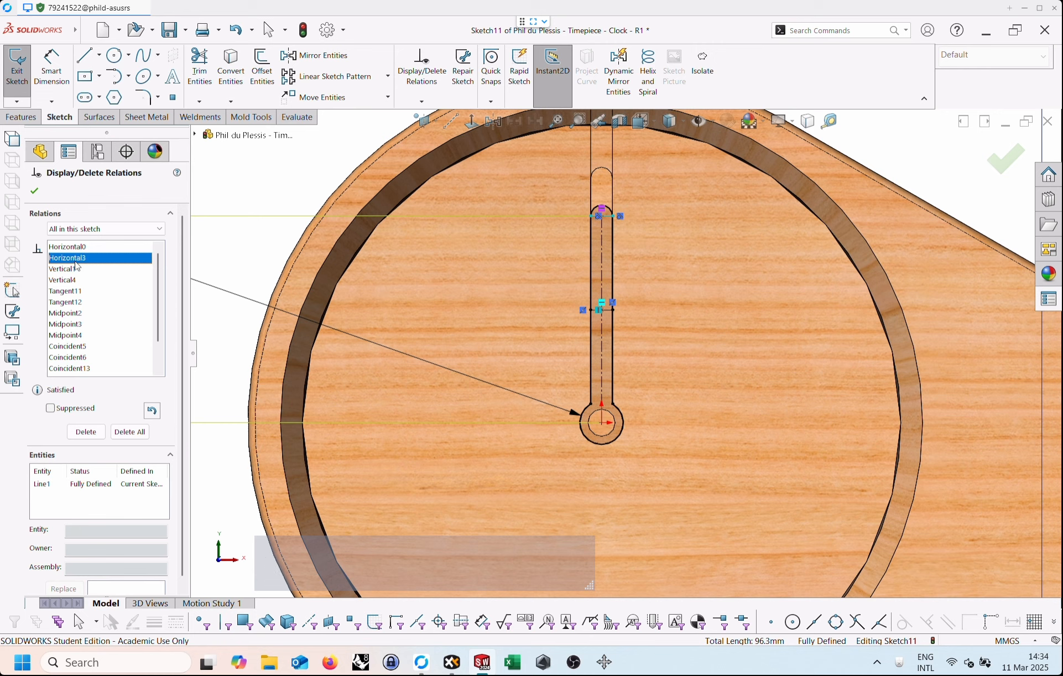
{"action": "left_click", "coordinate": [77, 253]}
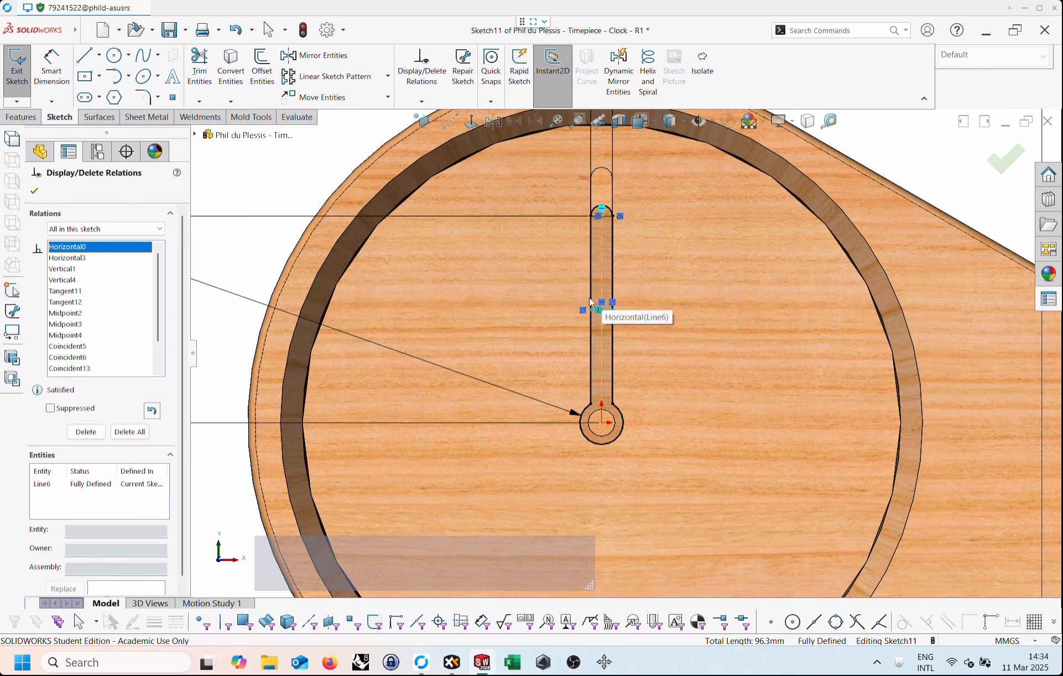
{"action": "left_click", "coordinate": [602, 209]}
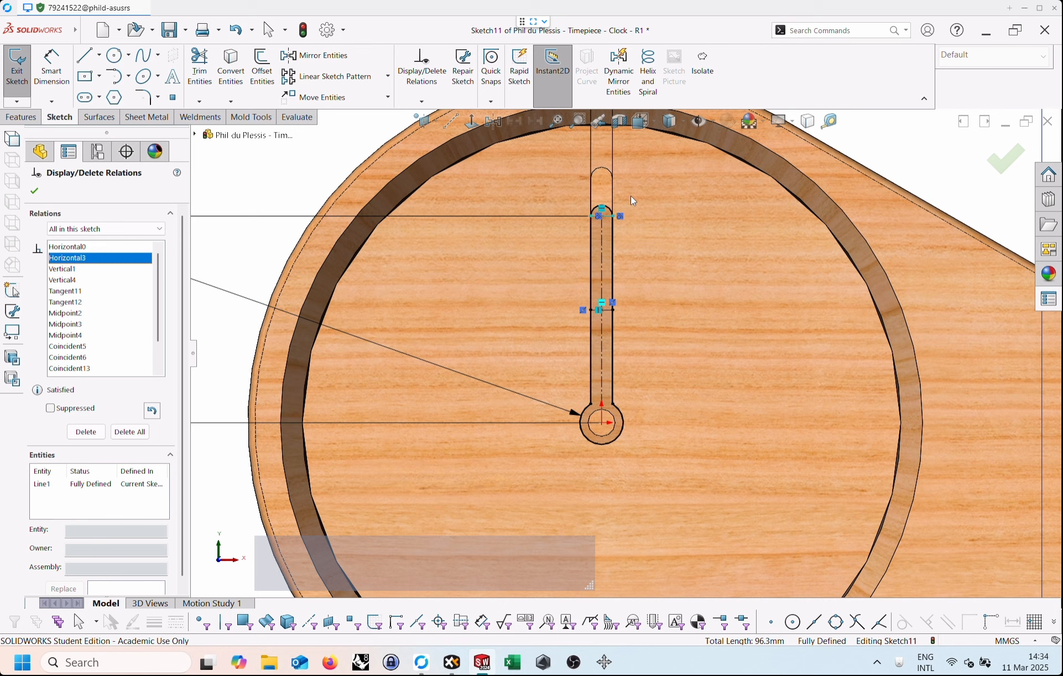
{"action": "left_click", "coordinate": [82, 249], "text": "shift"}
{"action": "left_click", "coordinate": [82, 252], "text": "shift"}
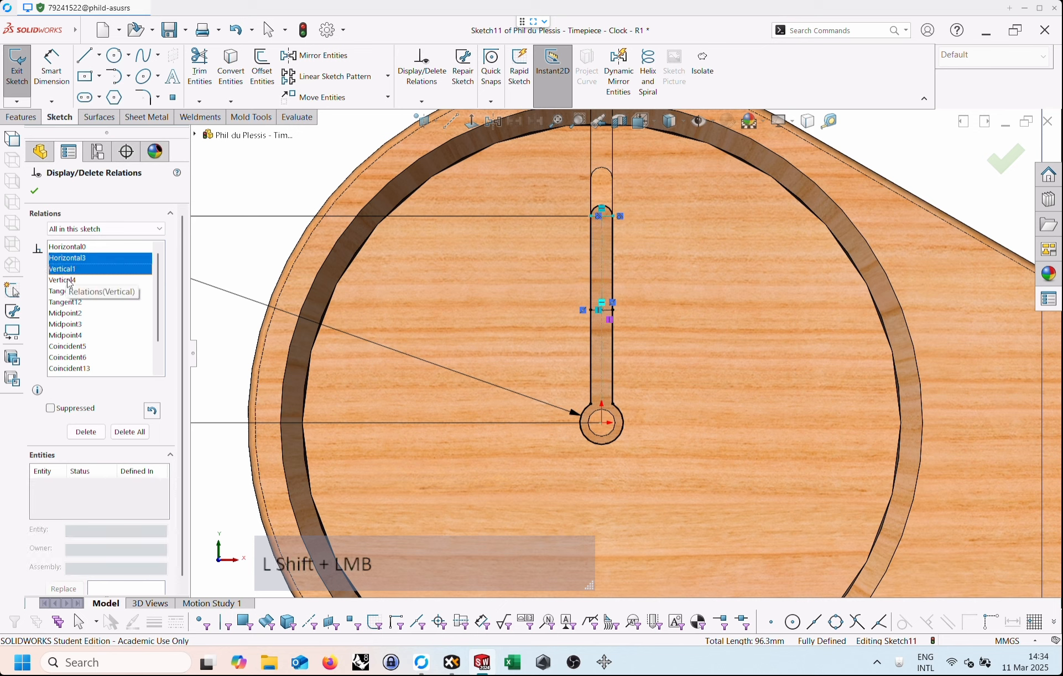
{"action": "left_click", "coordinate": [82, 248], "text": "ctrl"}
{"action": "left_click", "coordinate": [66, 280], "text": "ctrl"}
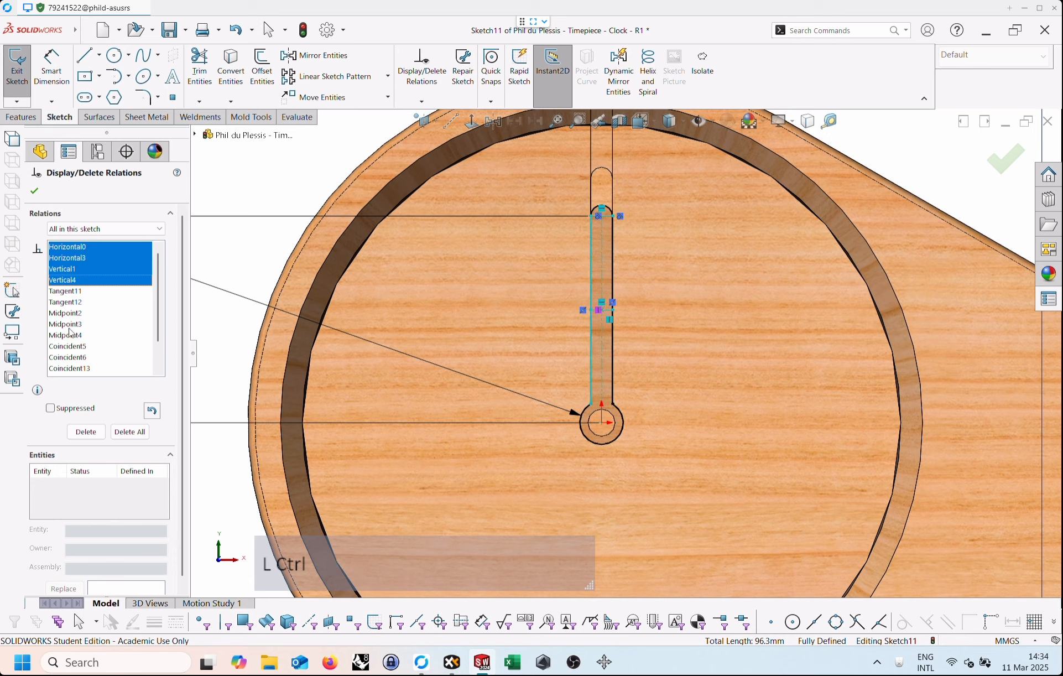
{"action": "left_click", "coordinate": [72, 347], "text": "ctrl"}
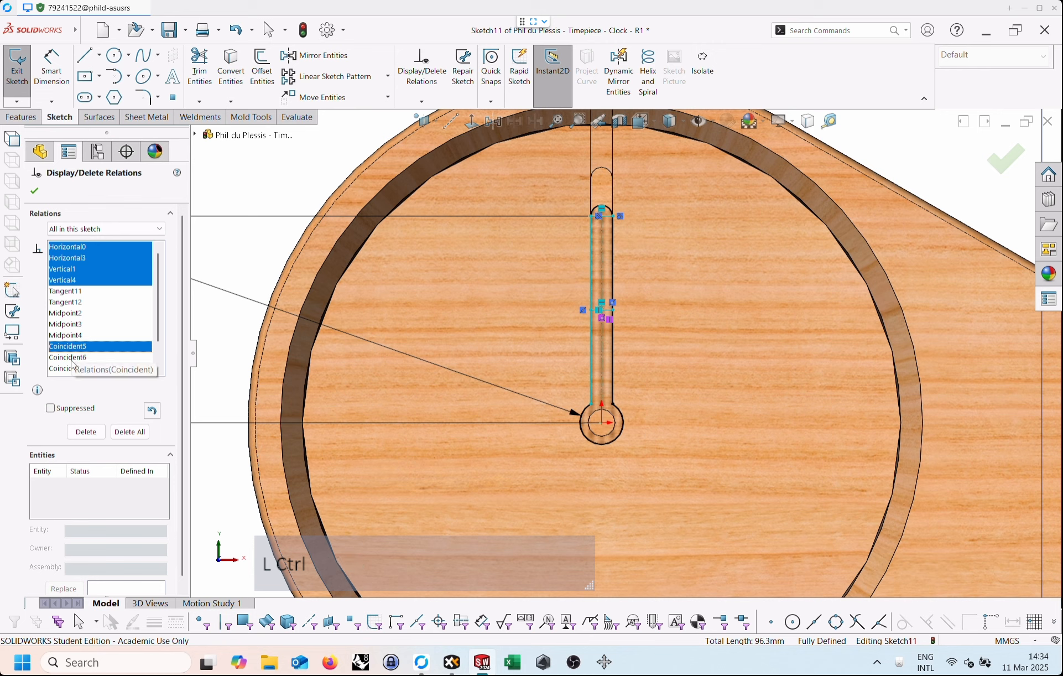
{"action": "left_click", "coordinate": [72, 358], "text": "ctrl"}
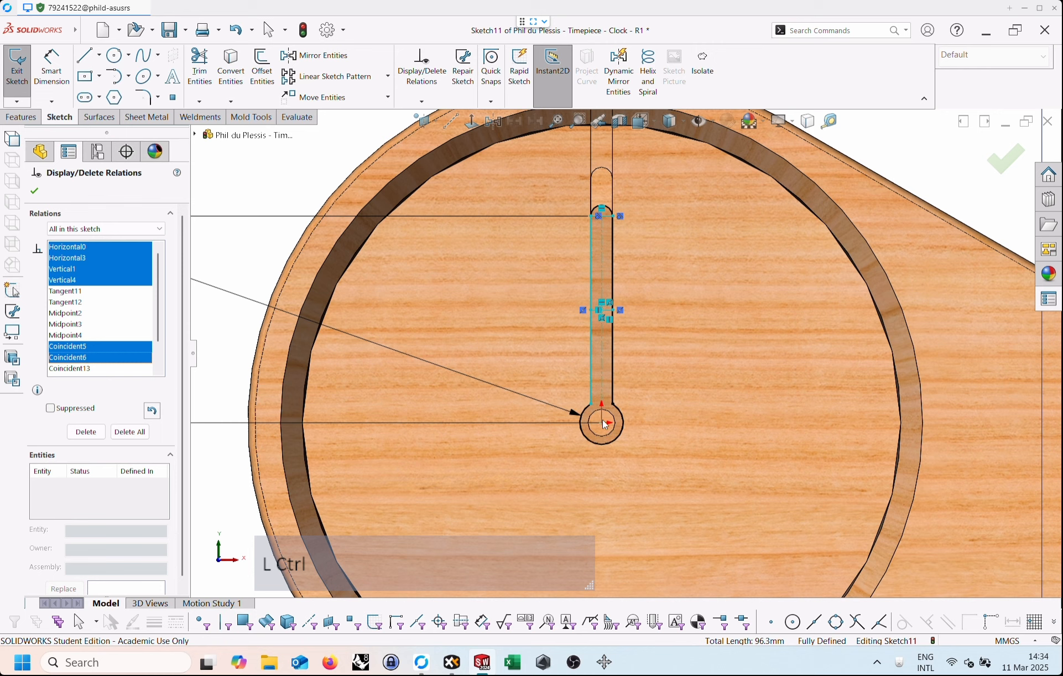
{"action": "left_click", "coordinate": [79, 369], "text": "ctrl"}
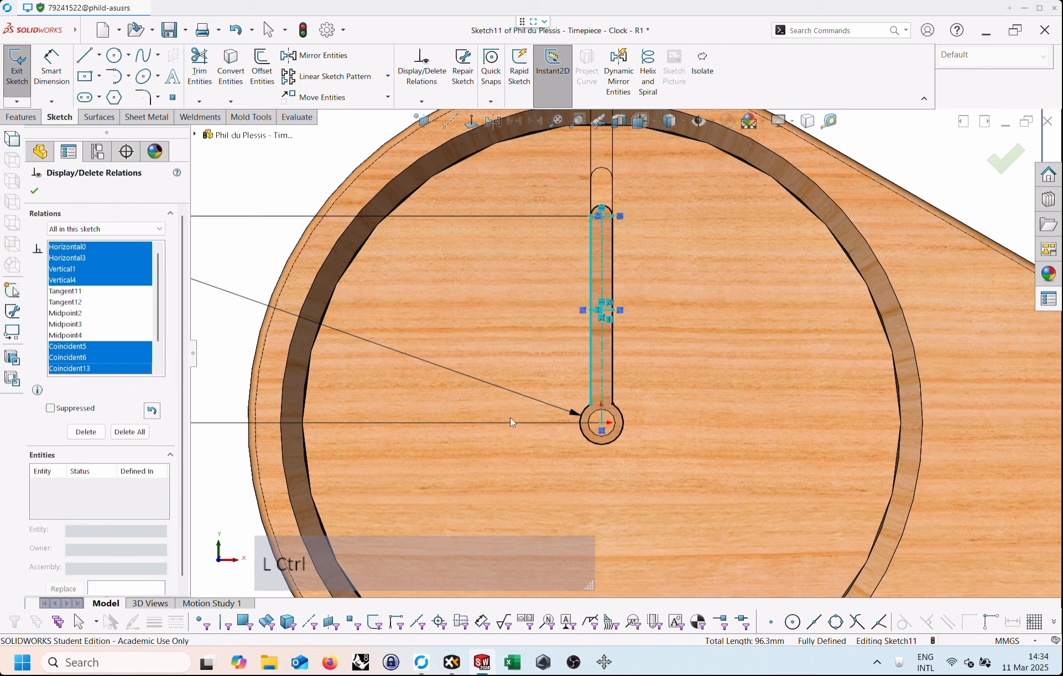
{"action": "left_click", "coordinate": [78, 370], "text": "ctrl"}
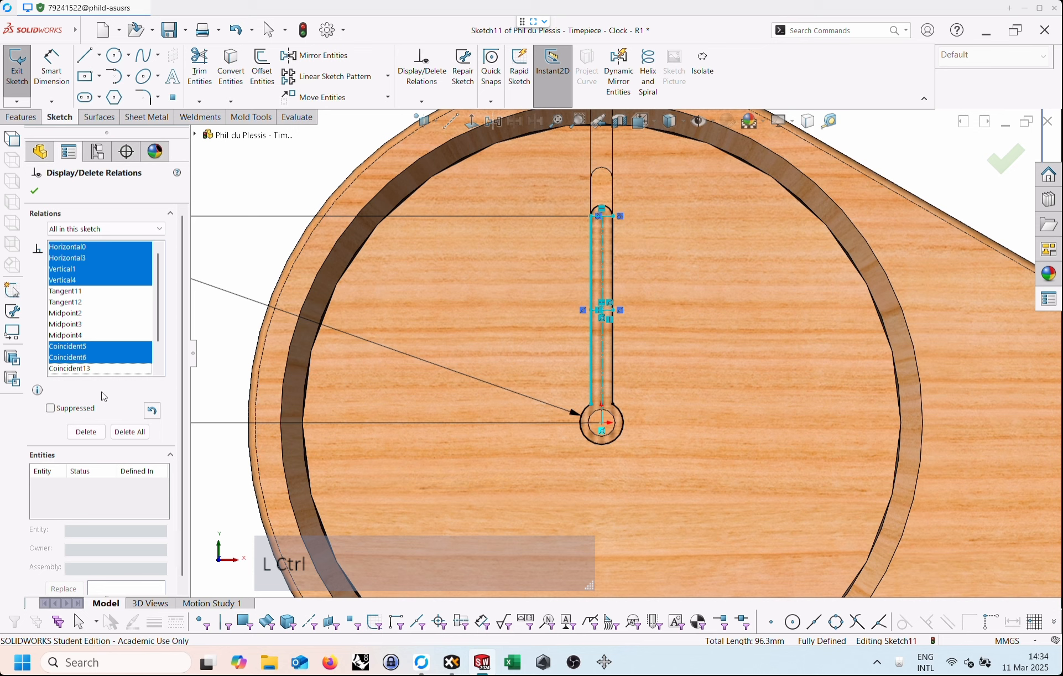
{"action": "left_click_drag", "start_coordinate": [159, 339], "coordinate": [159, 361]}
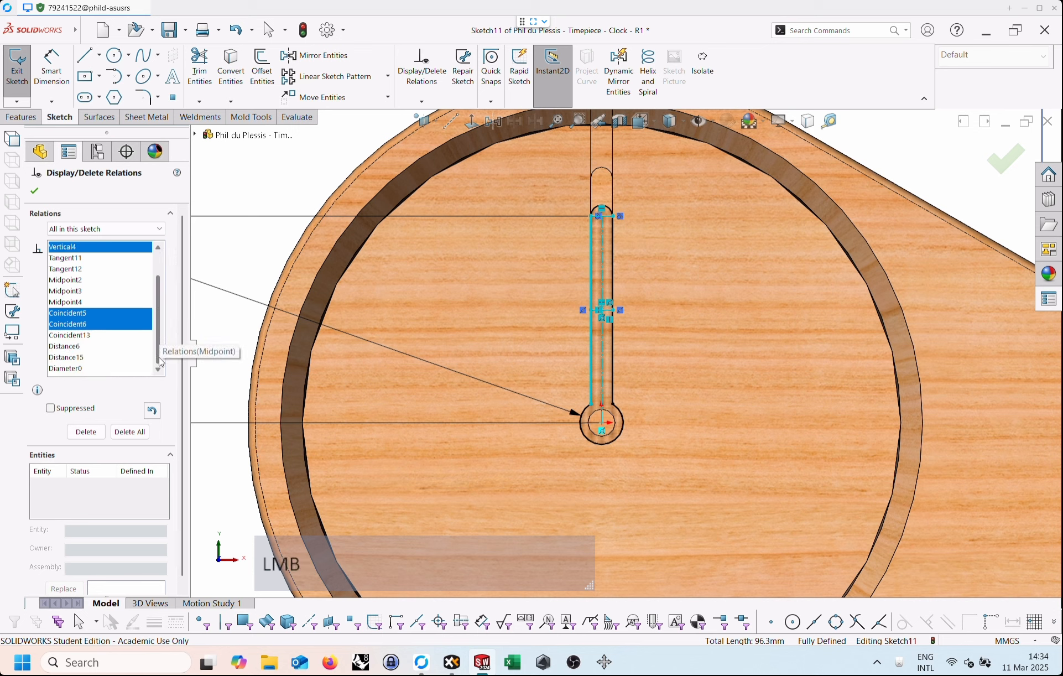
{"action": "left_click", "coordinate": [90, 433]}
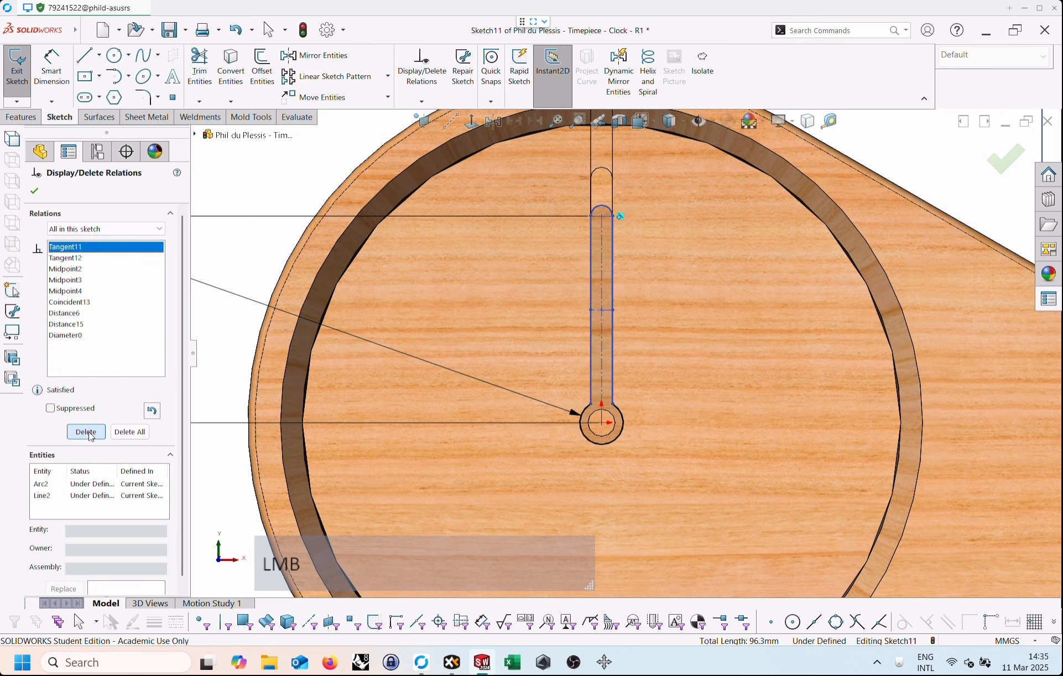
{"action": "left_click", "coordinate": [36, 191]}
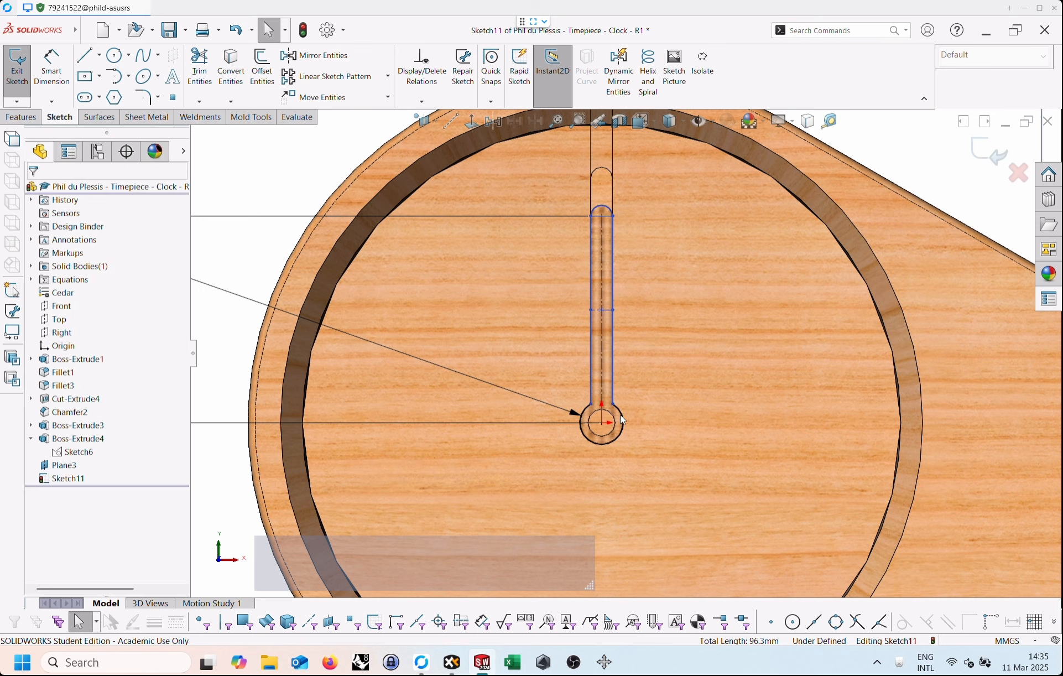
Try rotating the hand slightly clockwise by its tip point, and undo the move.
{"action": "left_click", "coordinate": [605, 423]}
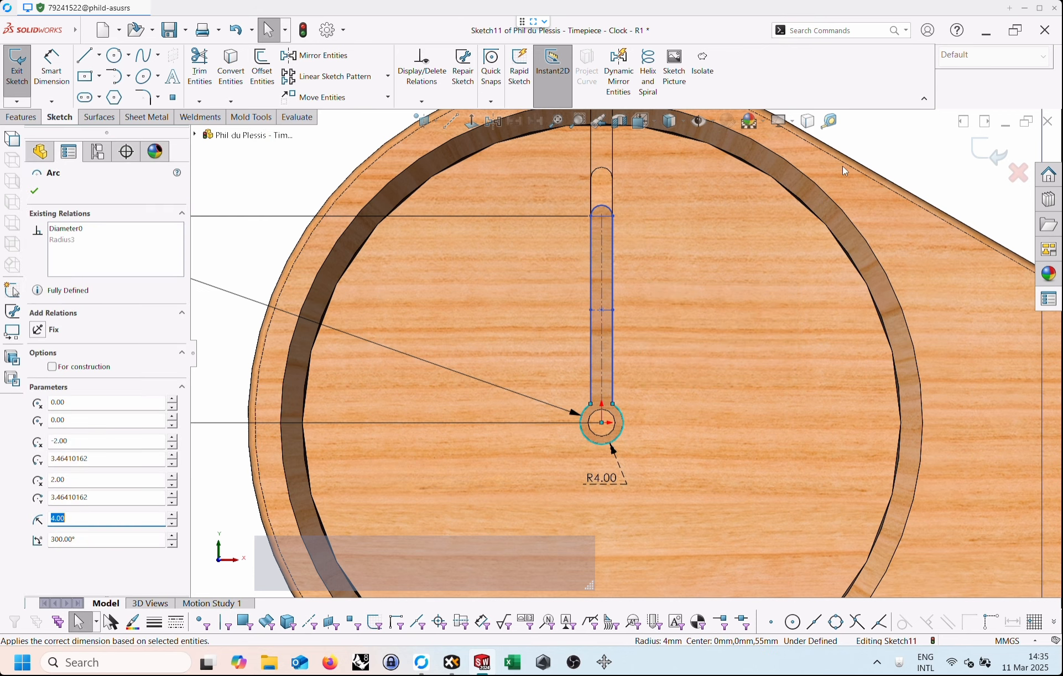
{"action": "left_click", "coordinate": [919, 151]}
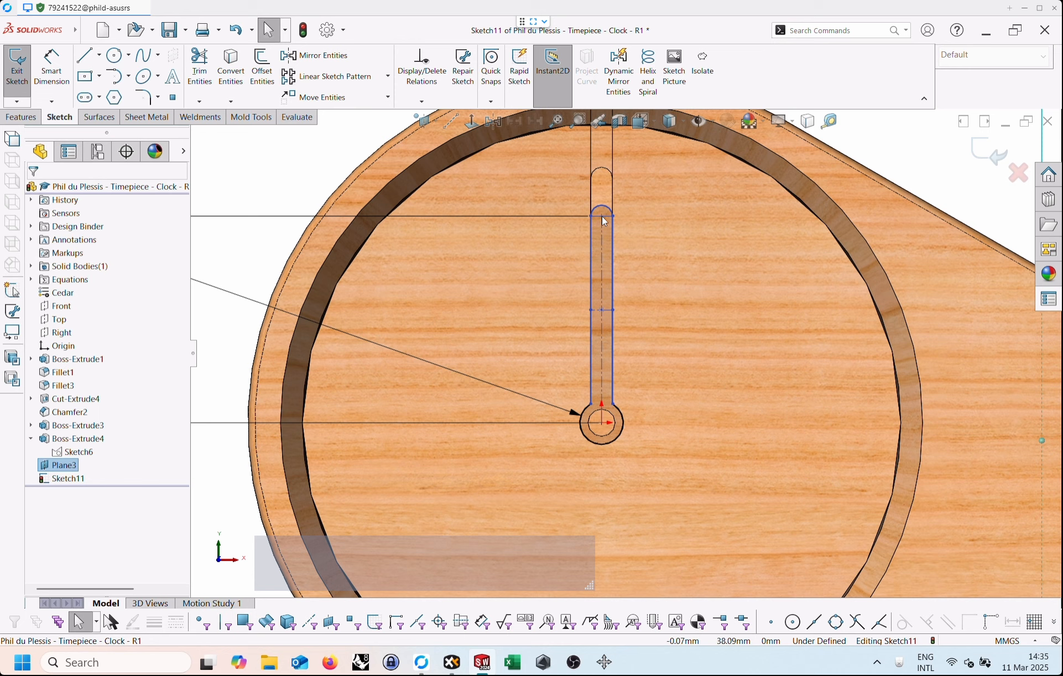
{"action": "left_click_drag", "start_coordinate": [604, 222], "coordinate": [631, 222]}
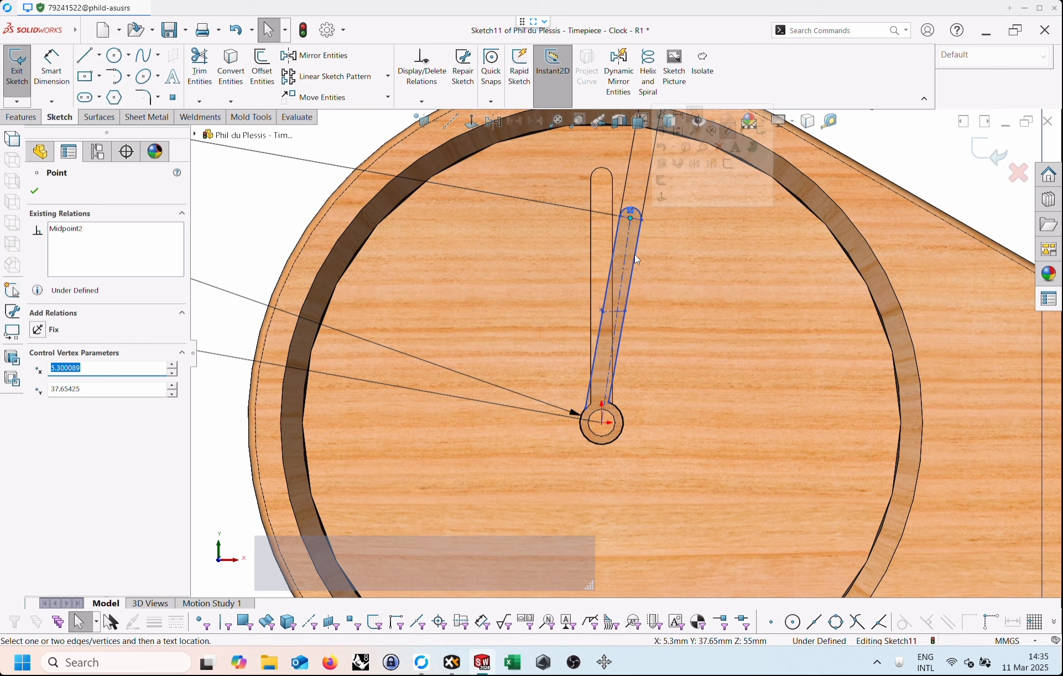
{"action": "key", "text": "ctrl+z"}
Make the hand's two long edges symmetric about its construction centreline.
{"action": "left_click", "coordinate": [613, 243]}
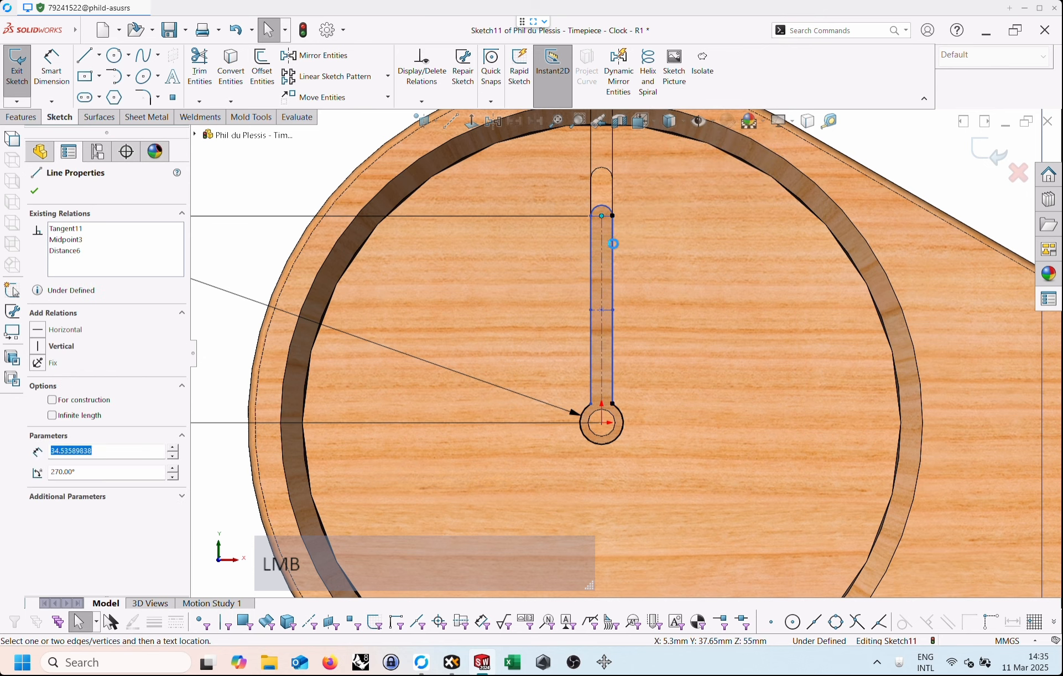
{"action": "left_click", "coordinate": [592, 249], "text": "shift"}
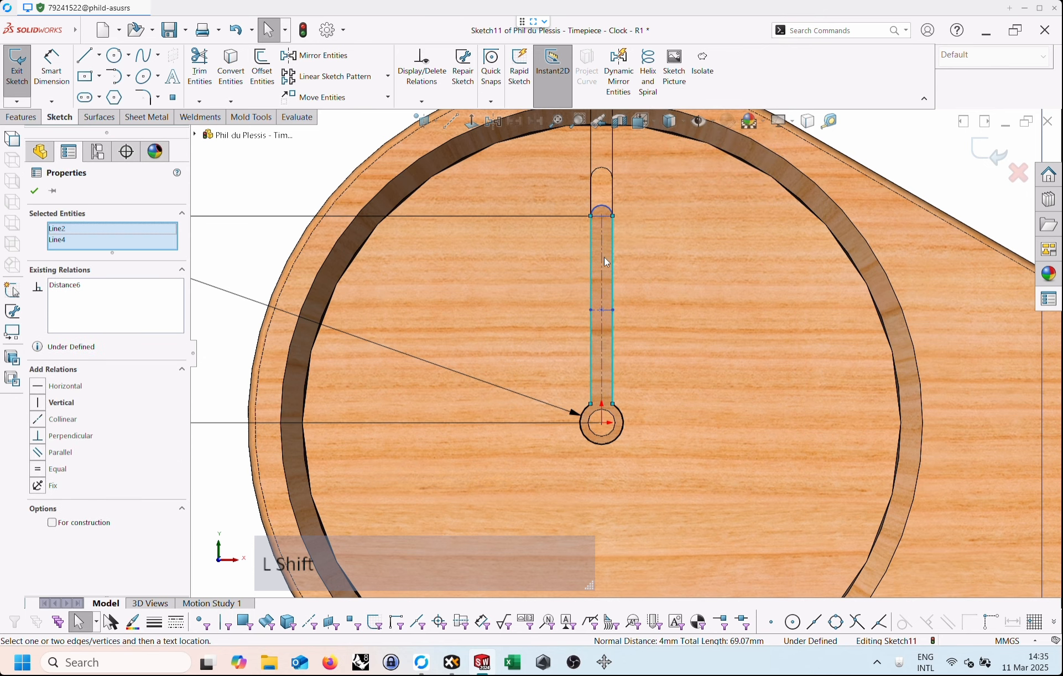
{"action": "left_click", "coordinate": [601, 260], "text": "shift"}
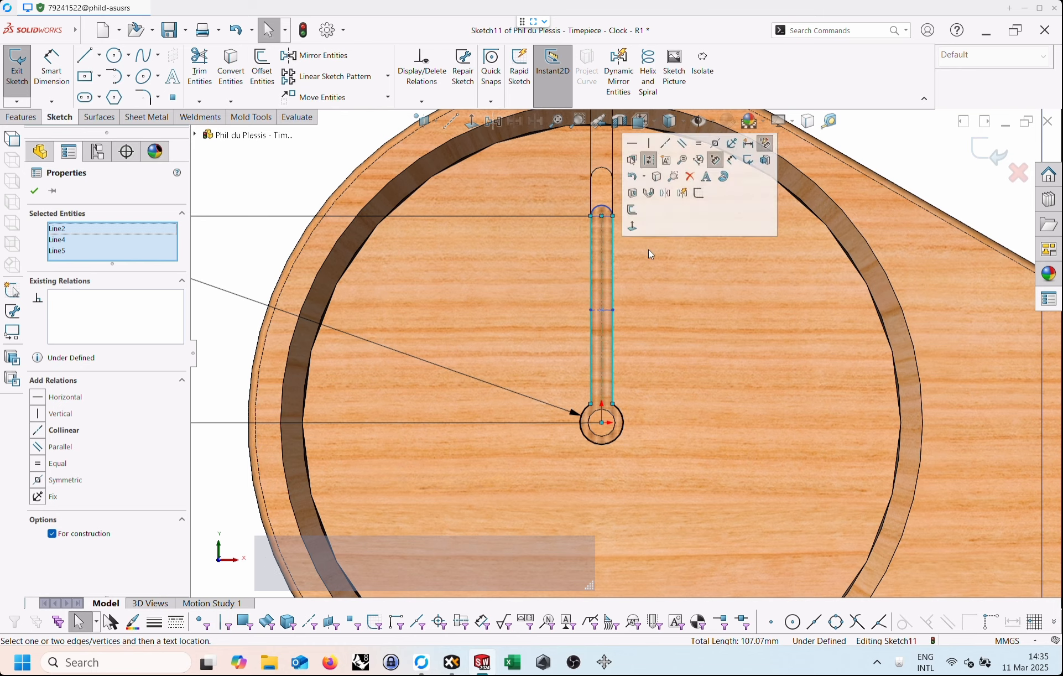
{"action": "left_click", "coordinate": [634, 266]}
{"action": "left_click_drag", "start_coordinate": [632, 265], "coordinate": [556, 262]}
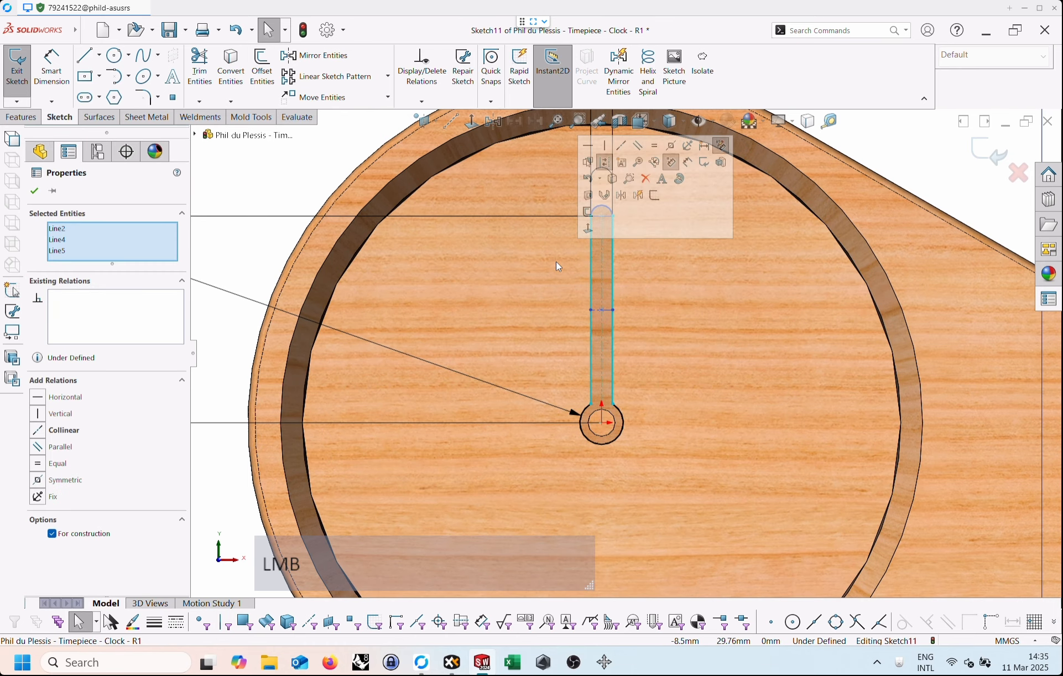
{"action": "left_click", "coordinate": [674, 147]}
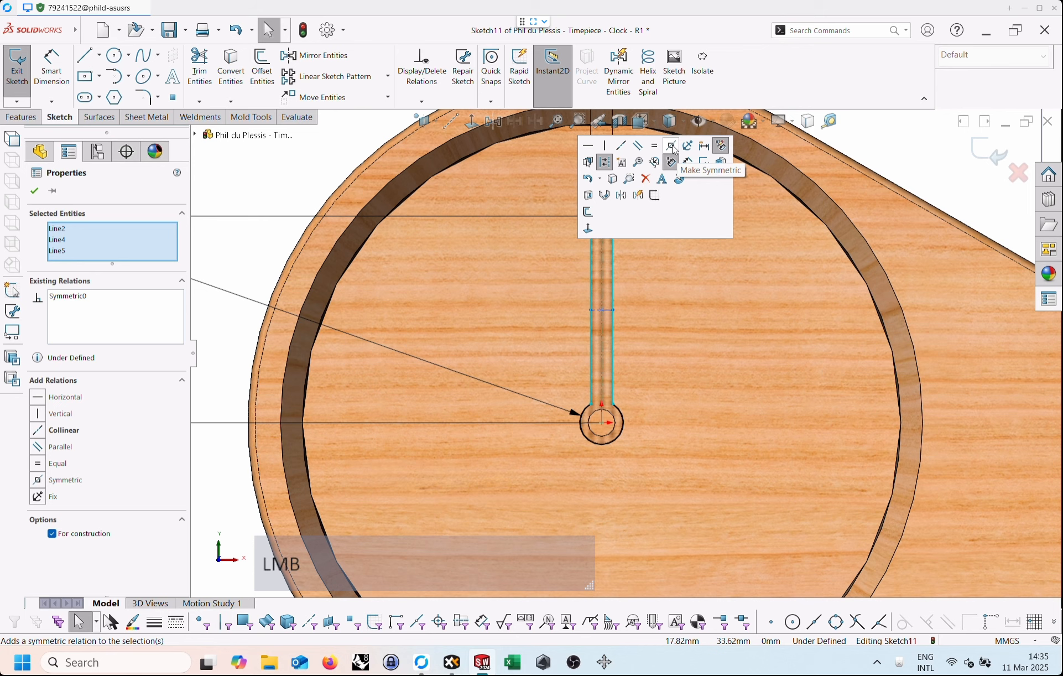
{"action": "left_click", "coordinate": [675, 278]}
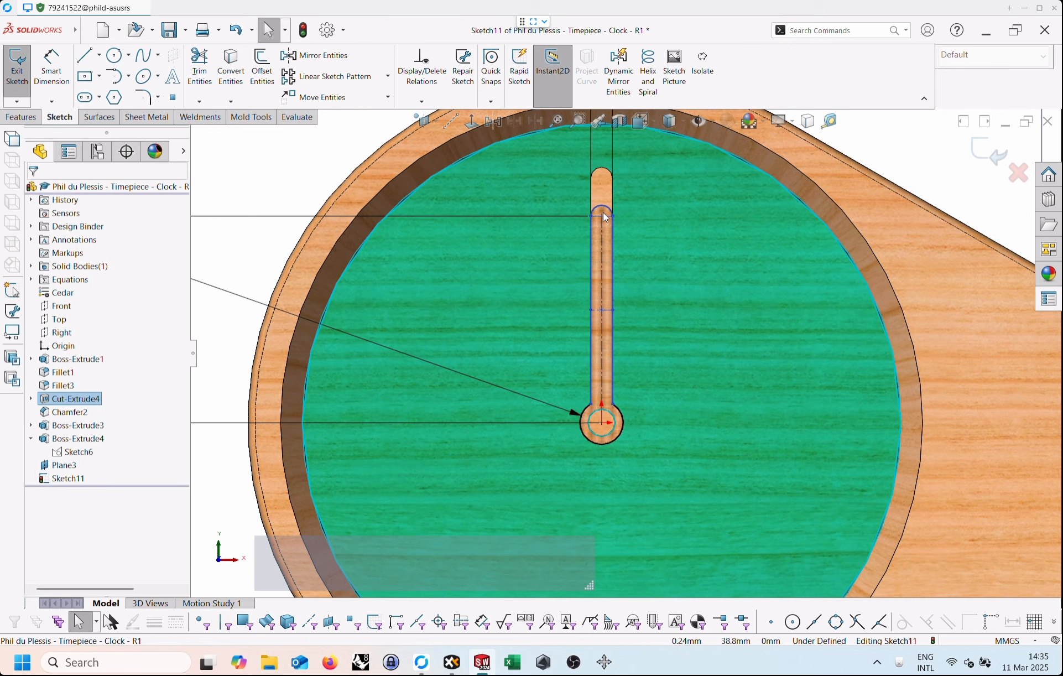
Rotate the hand clockwise about the hub by its tip point, placing the tip at about X 34.3, Y 16.4 mm.
{"action": "left_click", "coordinate": [603, 216]}
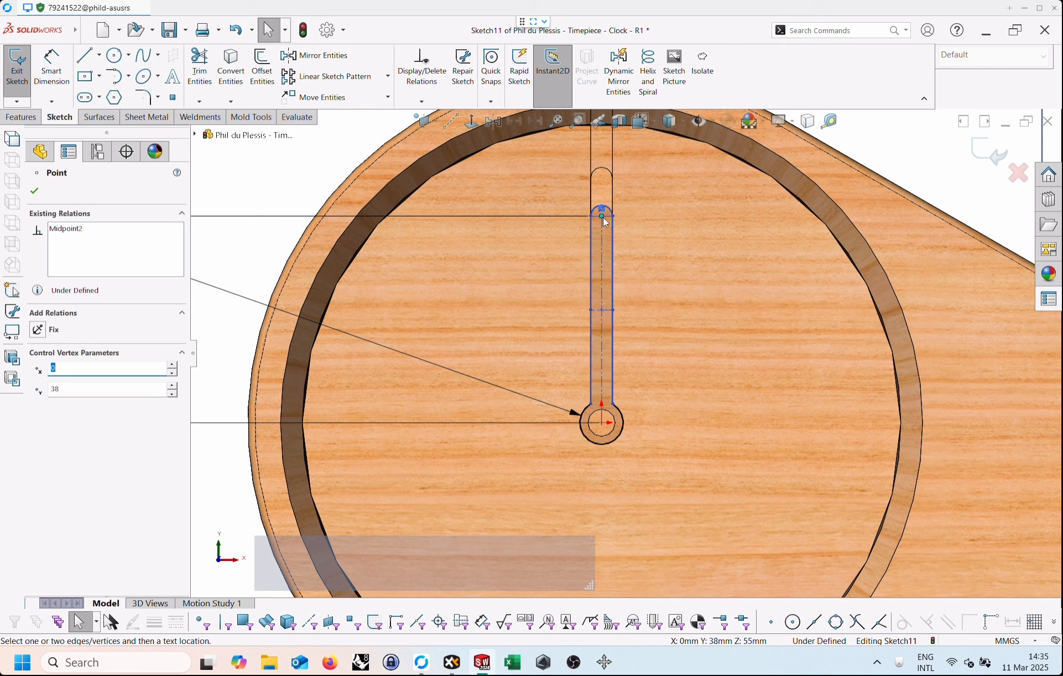
{"action": "left_click_drag", "start_coordinate": [603, 217], "coordinate": [780, 354]}
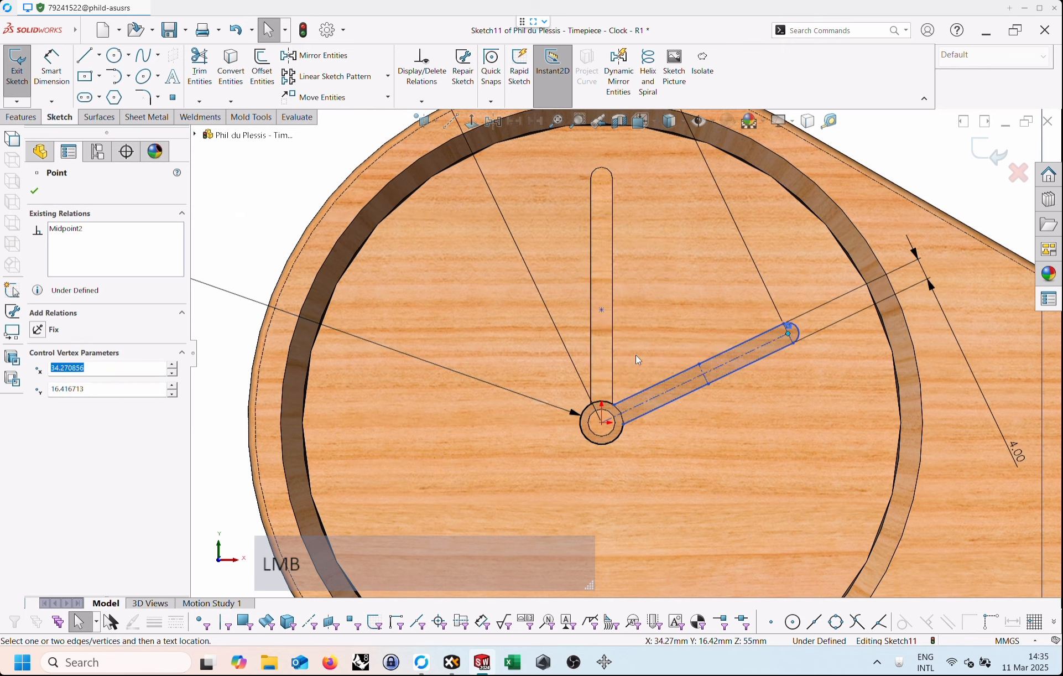
{"action": "scroll", "coordinate": [638, 360], "scroll_direction": "down", "scroll_amount": 5}
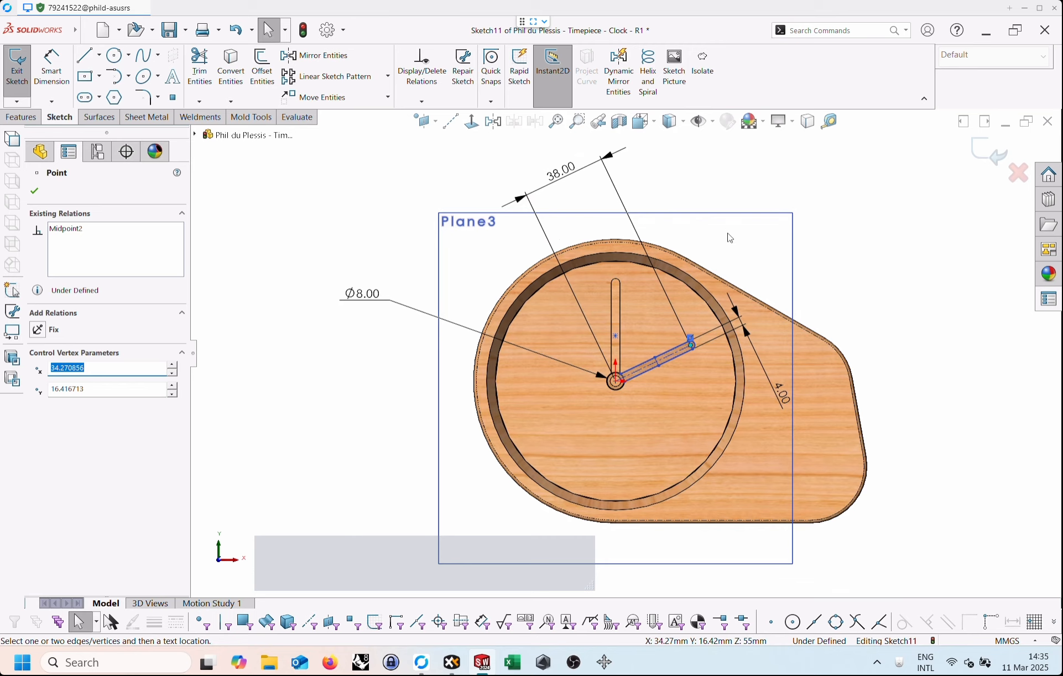
Try to add an angle dimension to the hand using its construction centreline, tip point and hub centre.
{"action": "scroll", "coordinate": [731, 237], "scroll_direction": "up", "scroll_amount": 2}
{"action": "left_click", "coordinate": [858, 226]}
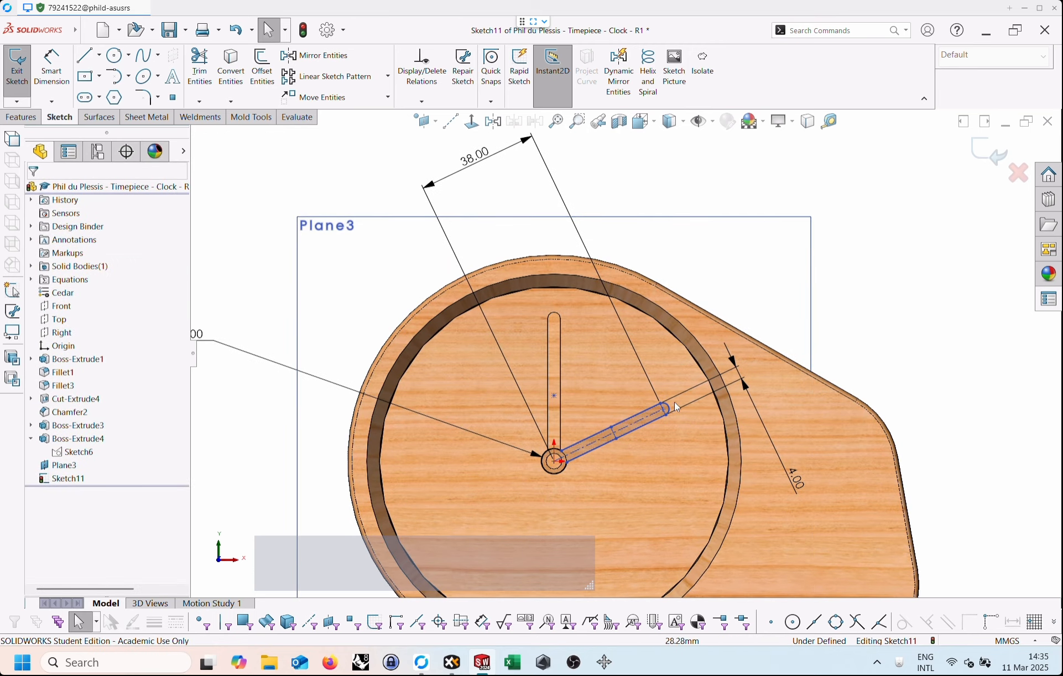
{"action": "right_click", "coordinate": [772, 267]}
{"action": "right_click_drag", "start_coordinate": [772, 268], "coordinate": [774, 246]}
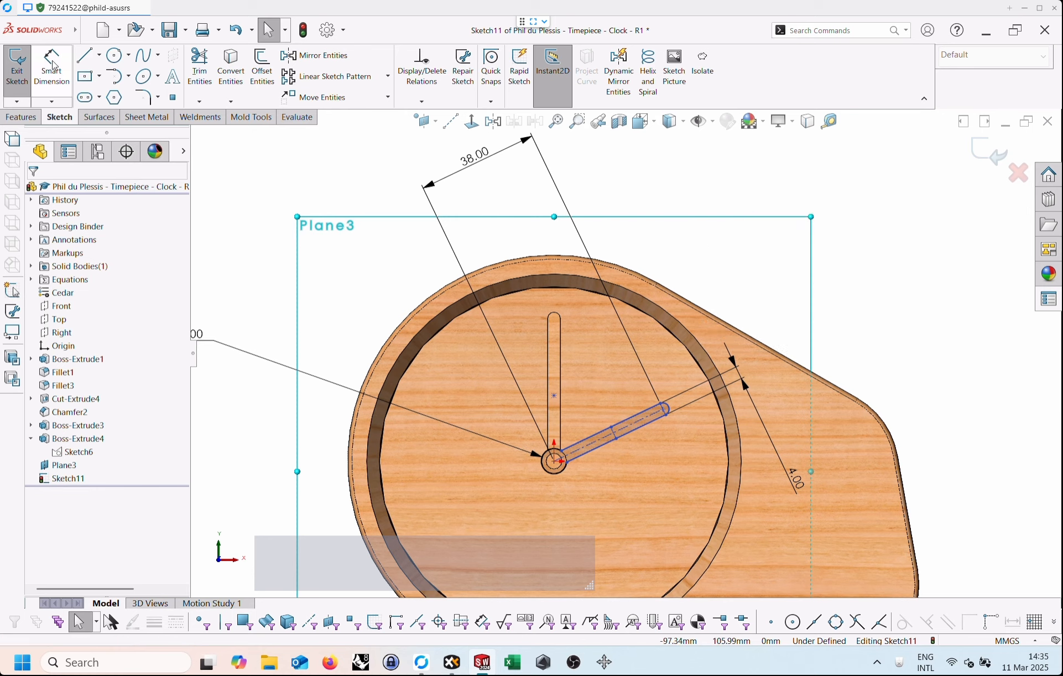
{"action": "right_click", "coordinate": [721, 259]}
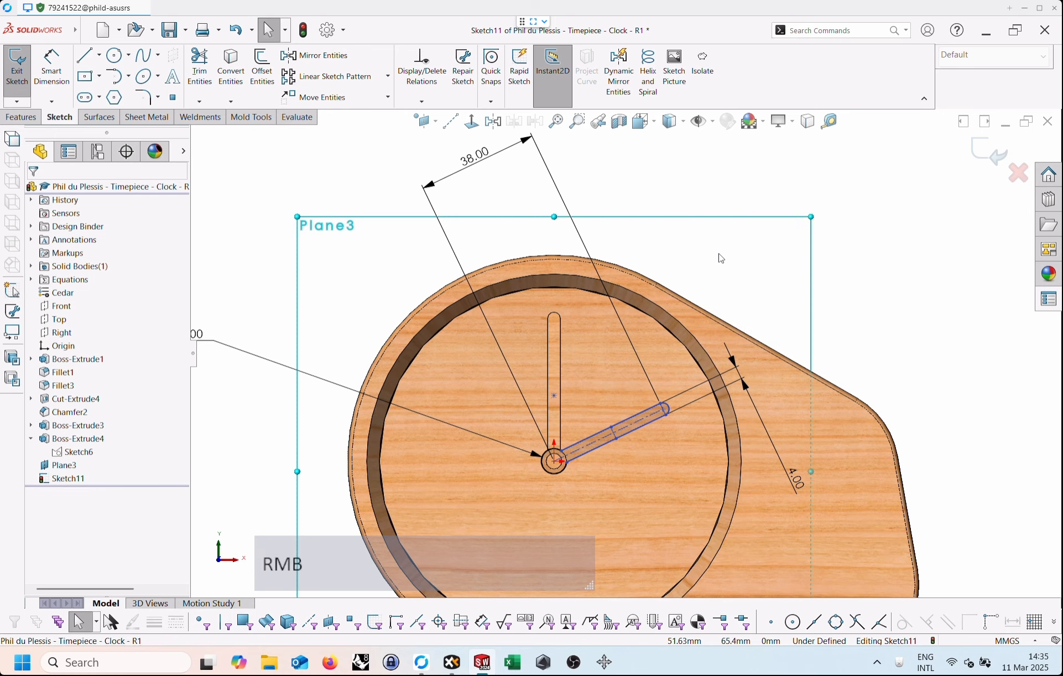
{"action": "right_click_drag", "start_coordinate": [721, 259], "coordinate": [728, 209]}
{"action": "scroll", "coordinate": [627, 442], "scroll_direction": "down", "scroll_amount": 2}
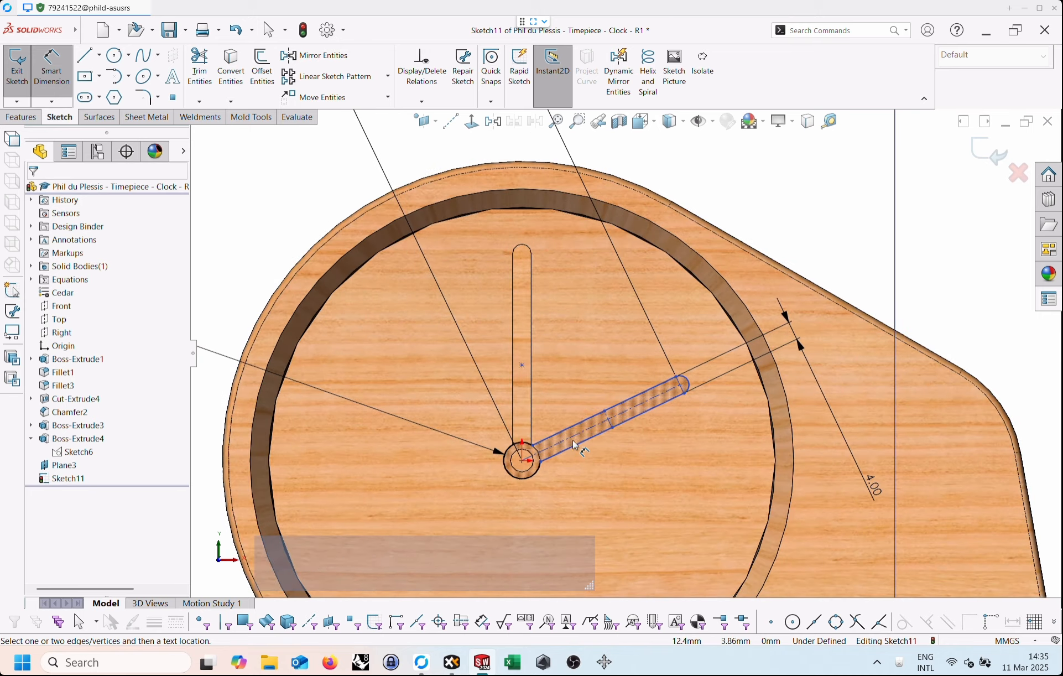
{"action": "scroll", "coordinate": [576, 446], "scroll_direction": "down", "scroll_amount": 1}
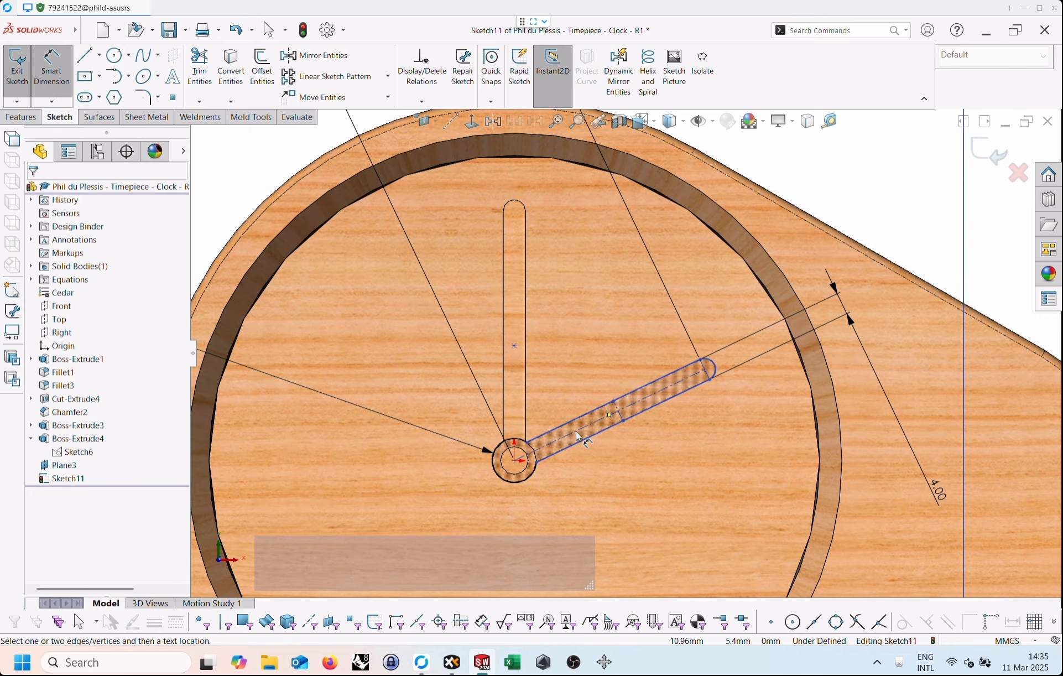
{"action": "left_click", "coordinate": [576, 431]}
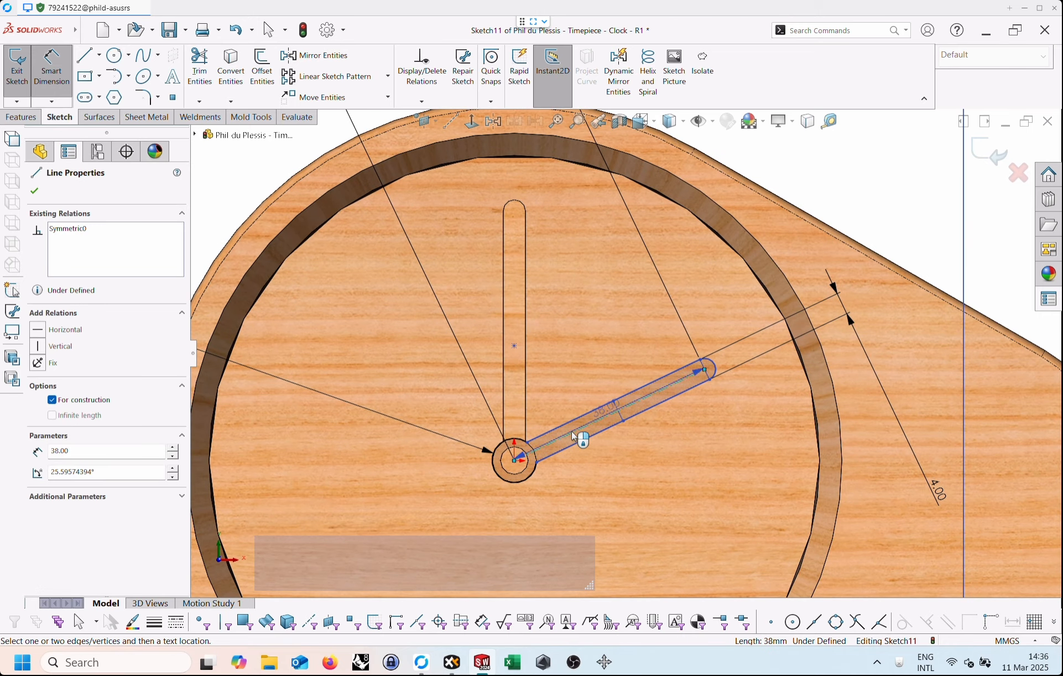
{"action": "scroll", "coordinate": [573, 435], "scroll_direction": "up", "scroll_amount": 3}
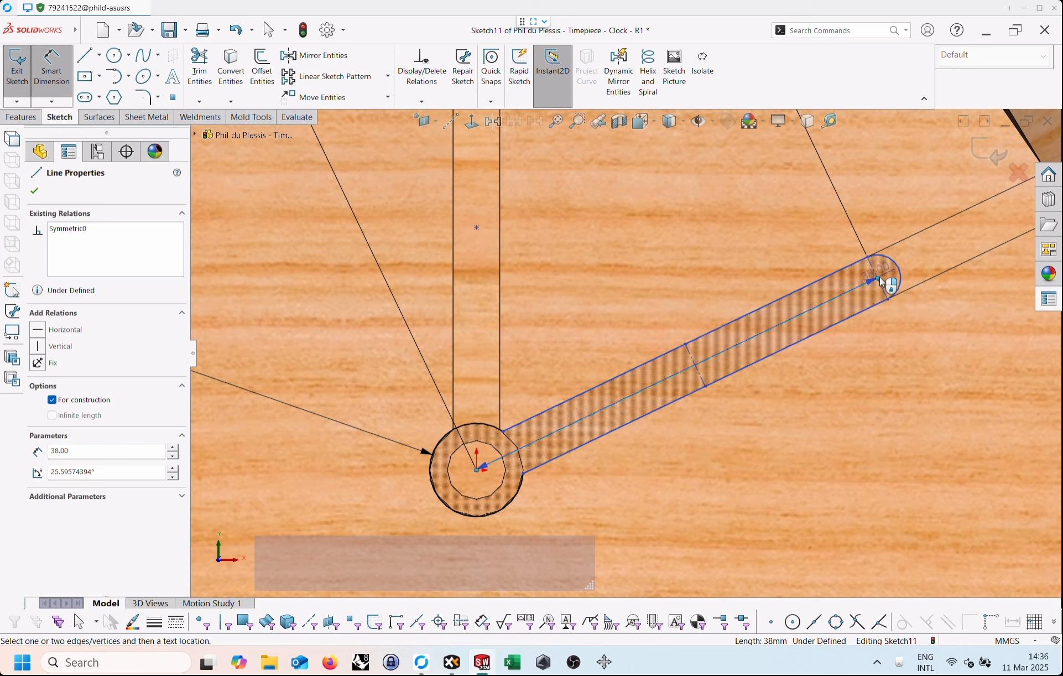
{"action": "left_click", "coordinate": [879, 281]}
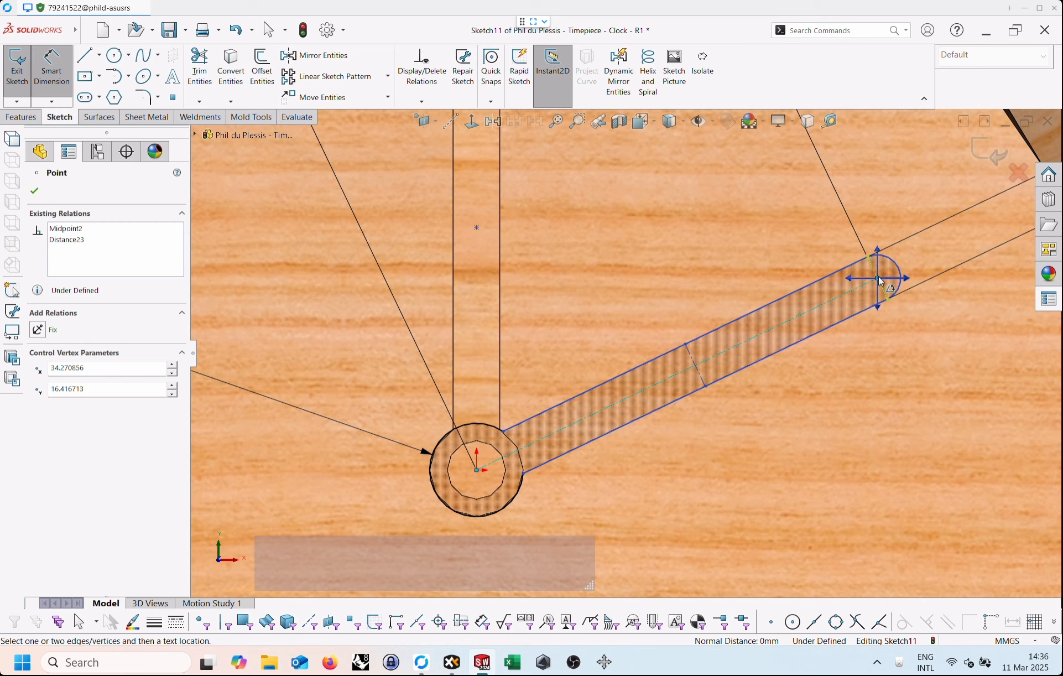
{"action": "left_click", "coordinate": [478, 472]}
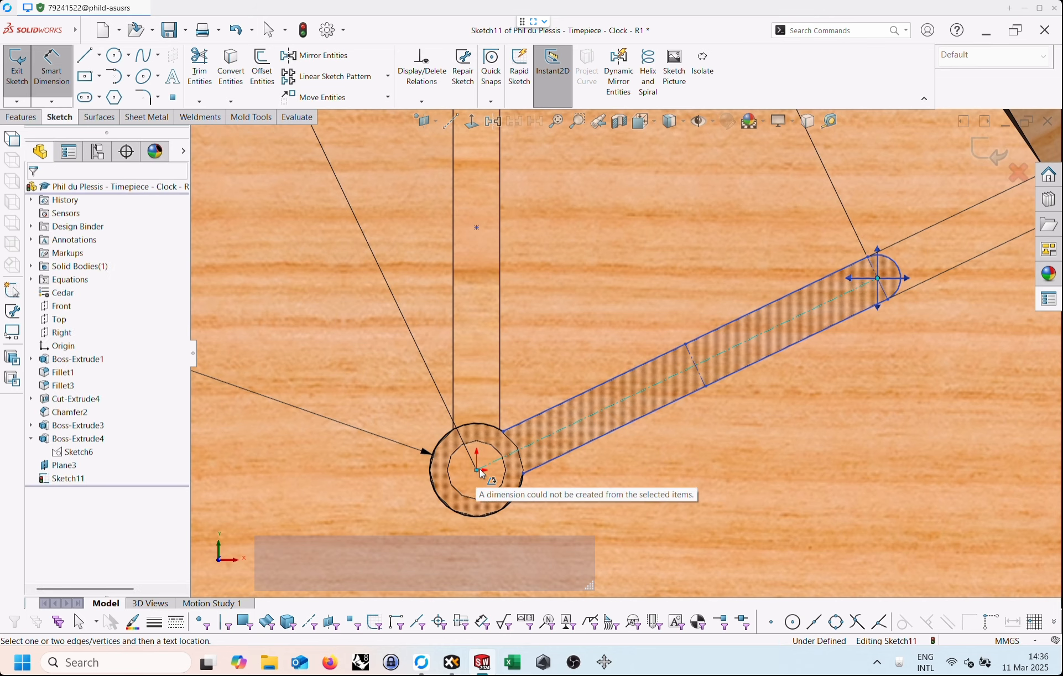
{"action": "key", "text": "Escape"}
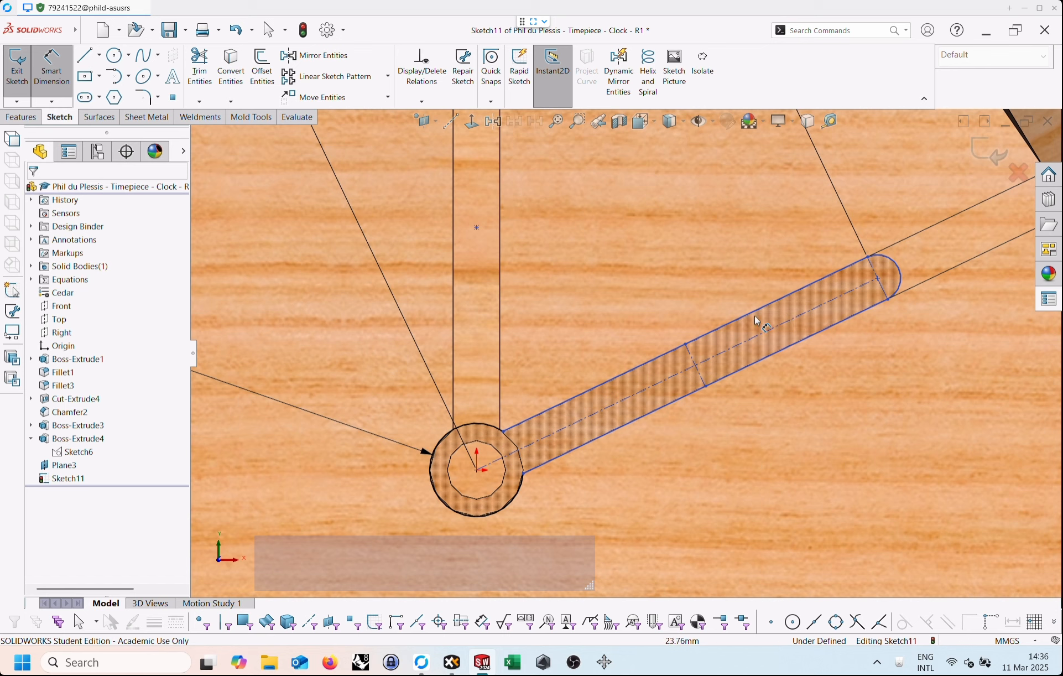
Dimension the angle between the hand's construction centreline and the vertical through the origin as 65°, and exit the sketch.
{"action": "left_click", "coordinate": [761, 334]}
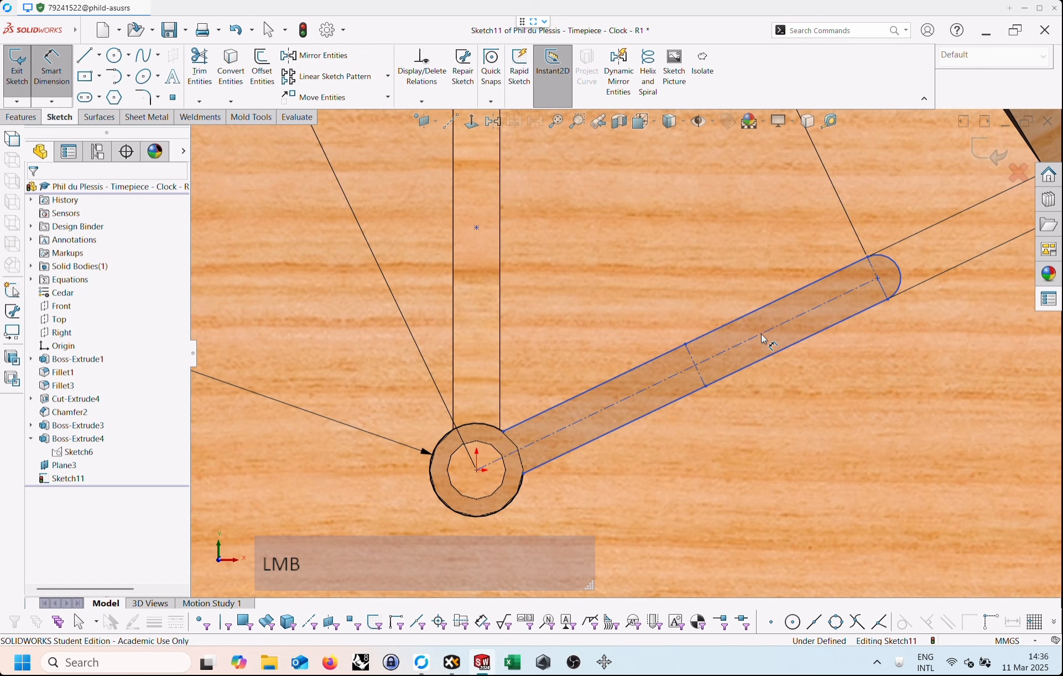
{"action": "left_click", "coordinate": [477, 472]}
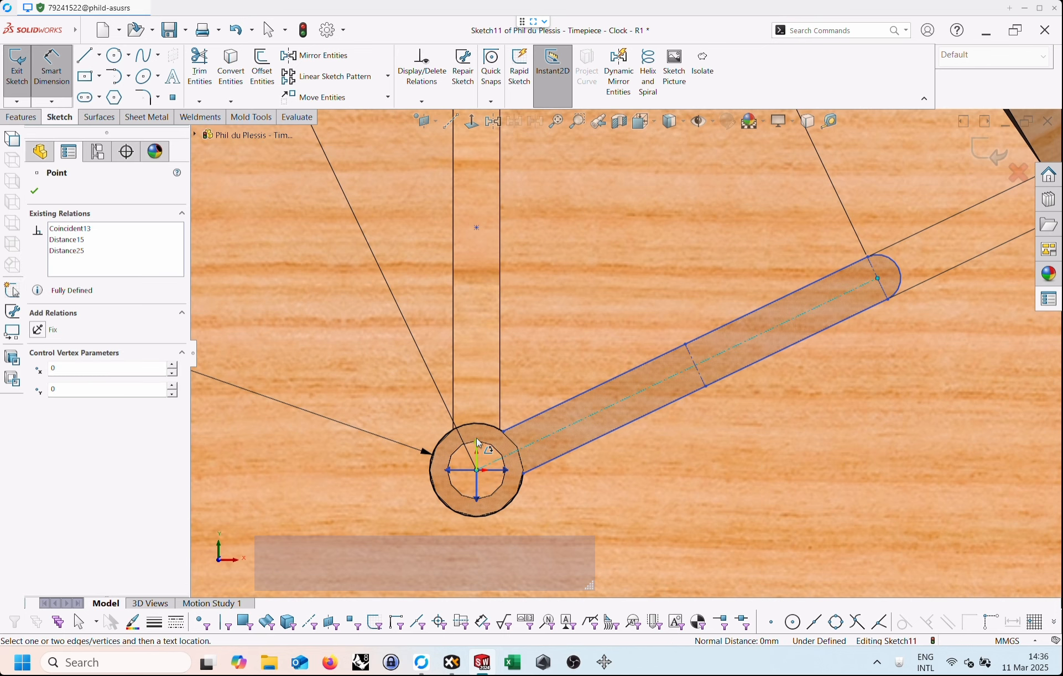
{"action": "left_click", "coordinate": [479, 446]}
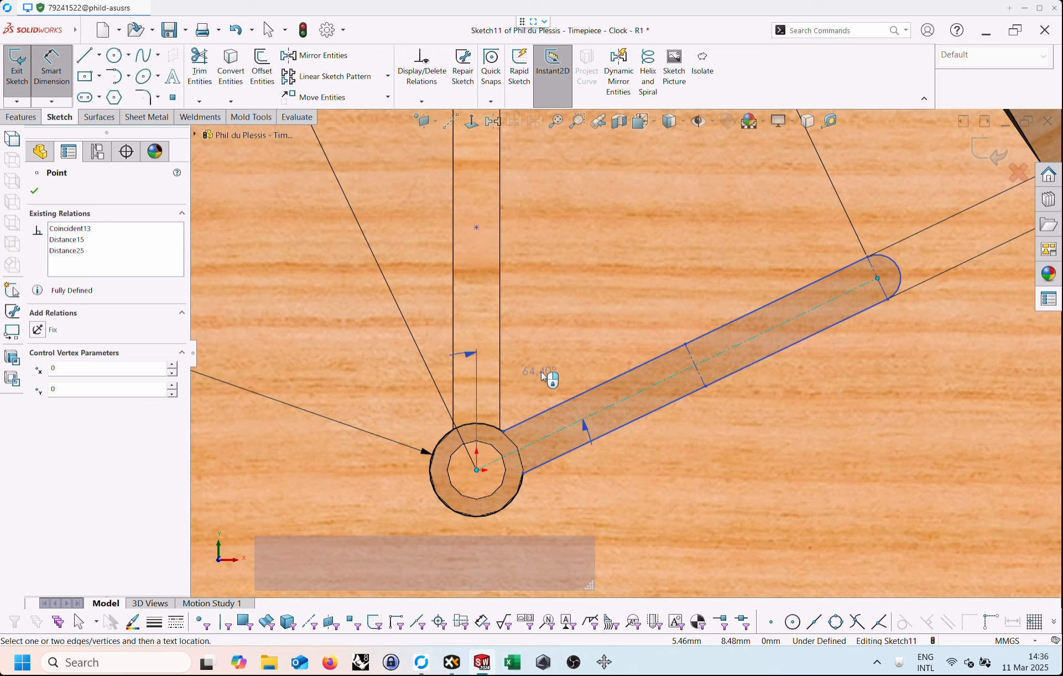
{"action": "scroll", "coordinate": [541, 372], "scroll_direction": "down", "scroll_amount": 3}
{"action": "scroll", "coordinate": [590, 336], "scroll_direction": "down", "scroll_amount": 3}
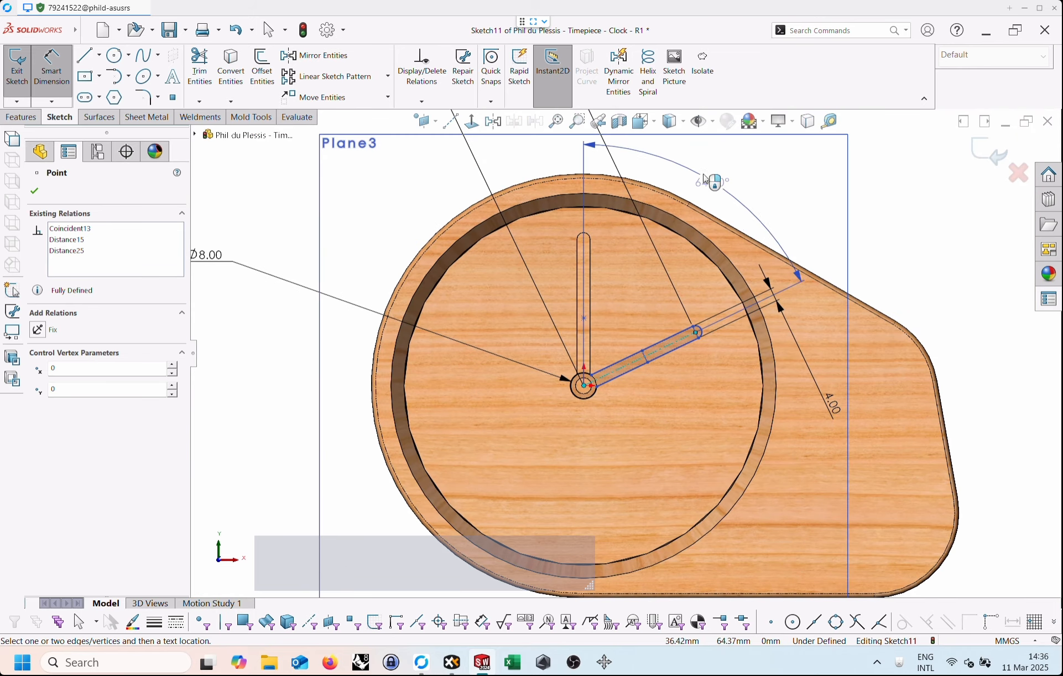
{"action": "left_click", "coordinate": [736, 180]}
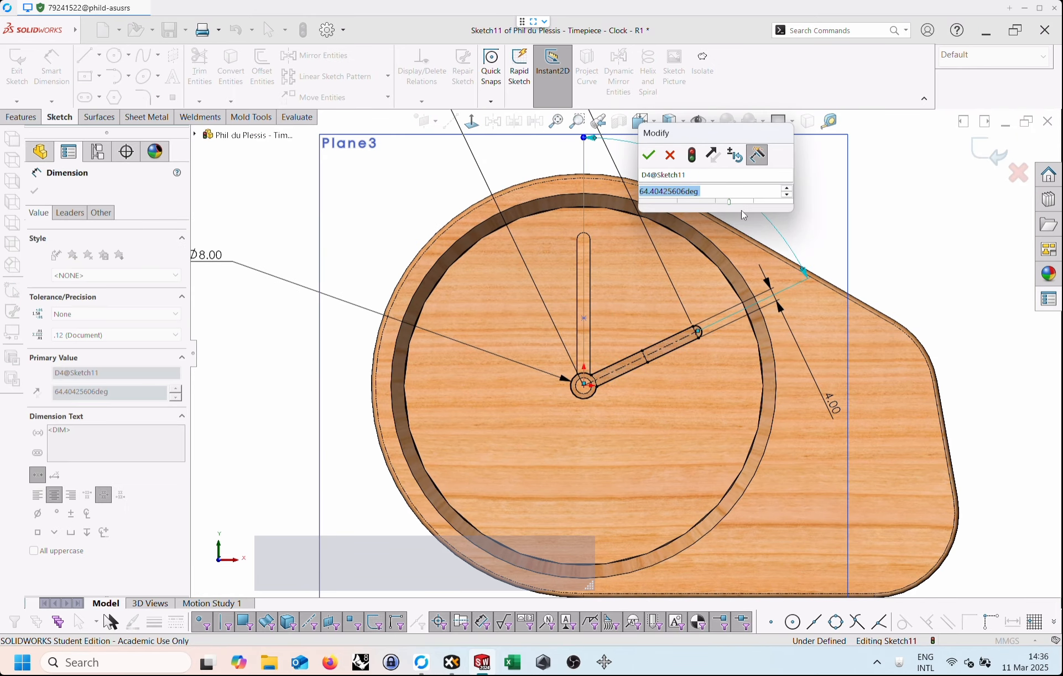
{"action": "type", "text": "65"}
{"action": "key", "text": "Return"}
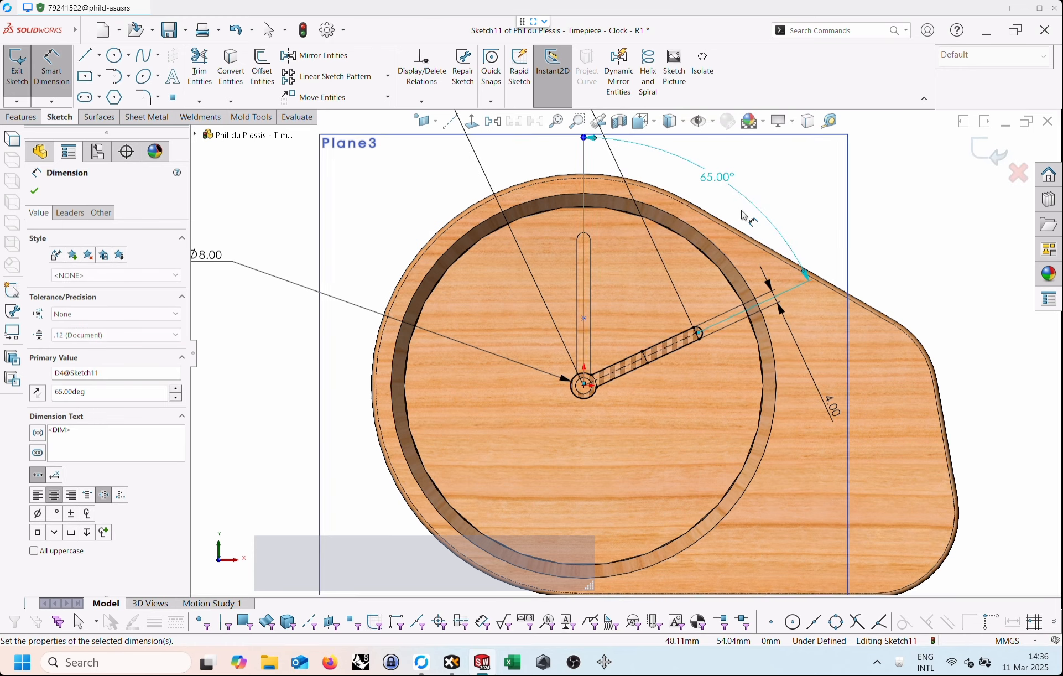
{"action": "key", "text": "Escape"}
{"action": "left_click", "coordinate": [940, 209]}
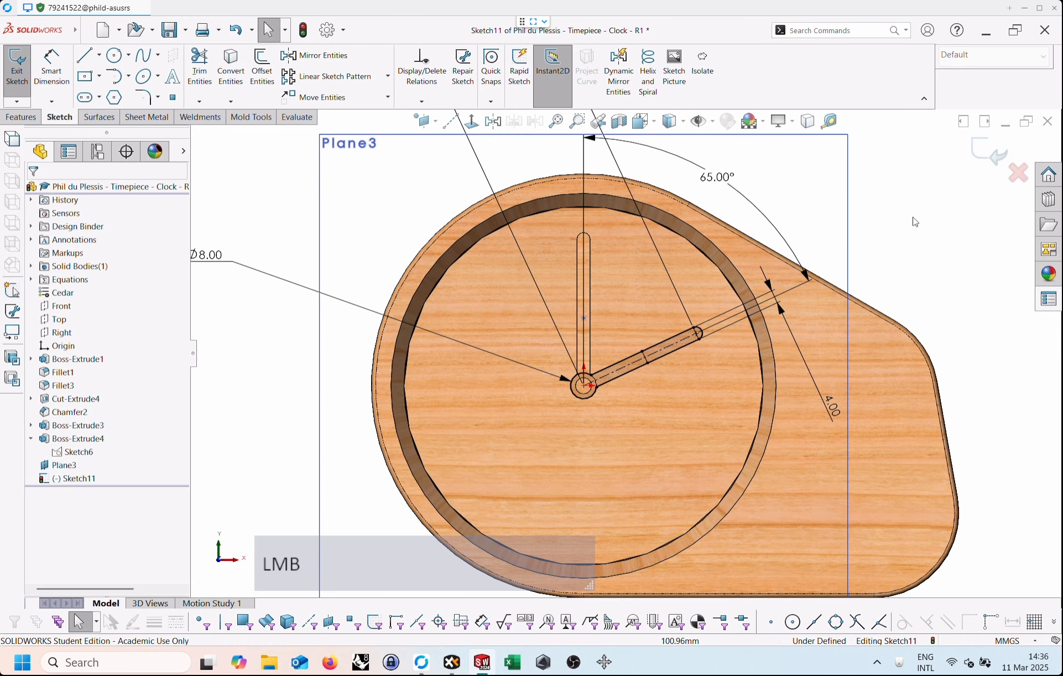
{"action": "scroll", "coordinate": [852, 241], "scroll_direction": "down", "scroll_amount": 2}
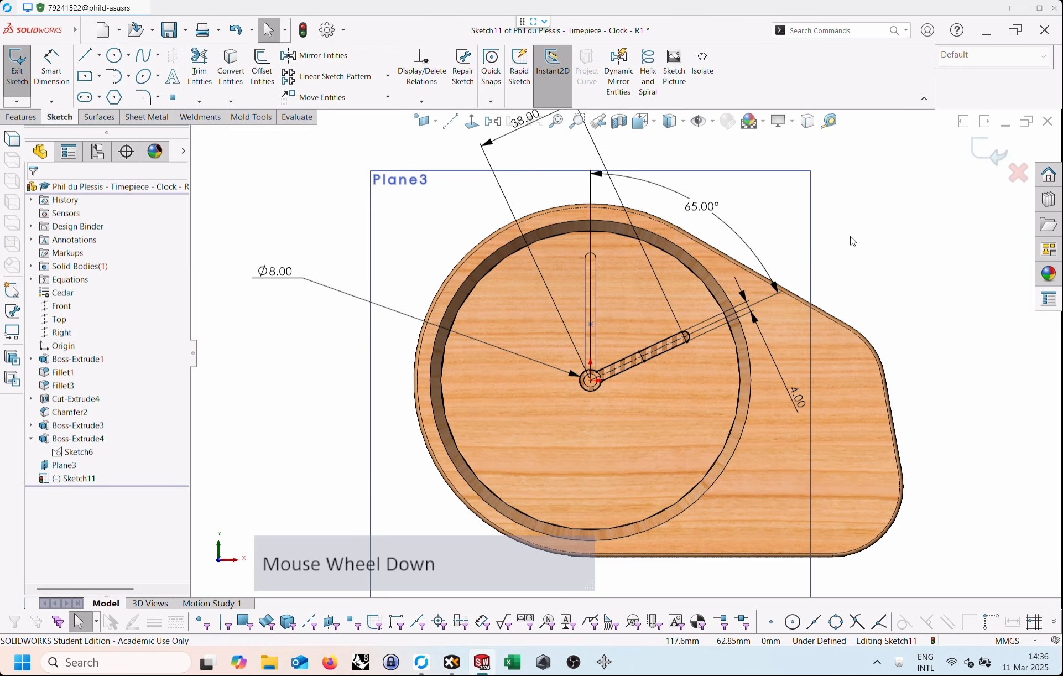
{"action": "left_click", "coordinate": [994, 160]}
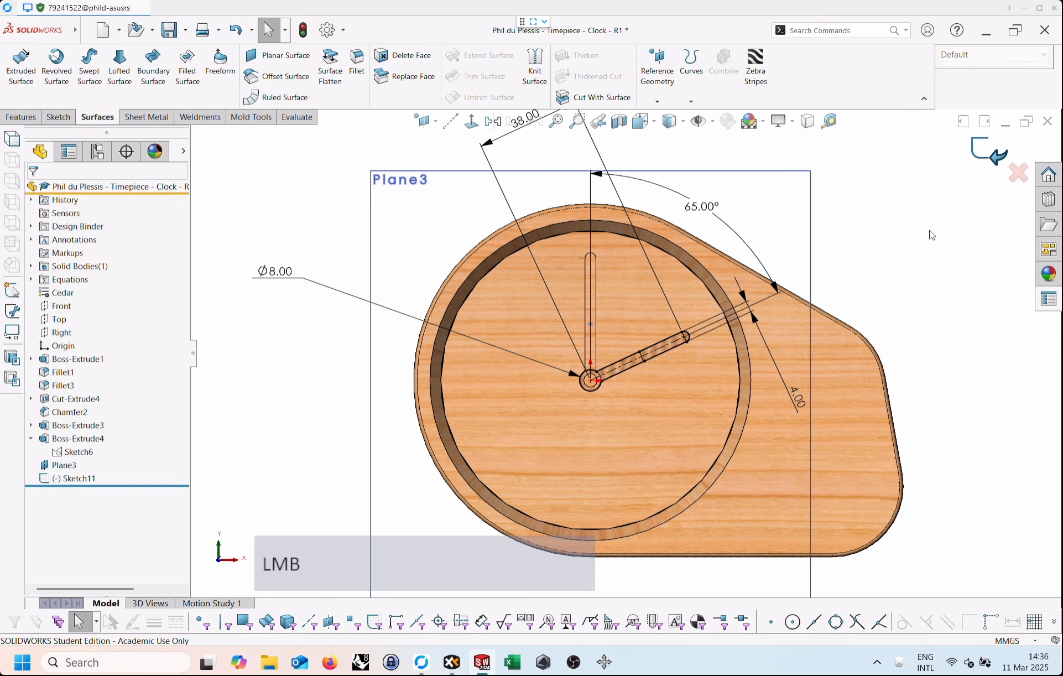
Extrude the rotated hand sketch as a blind boss 3 mm deep from the sketch plane, merged with the clock body.
{"action": "middle_click_drag", "start_coordinate": [945, 231], "coordinate": [660, 357]}
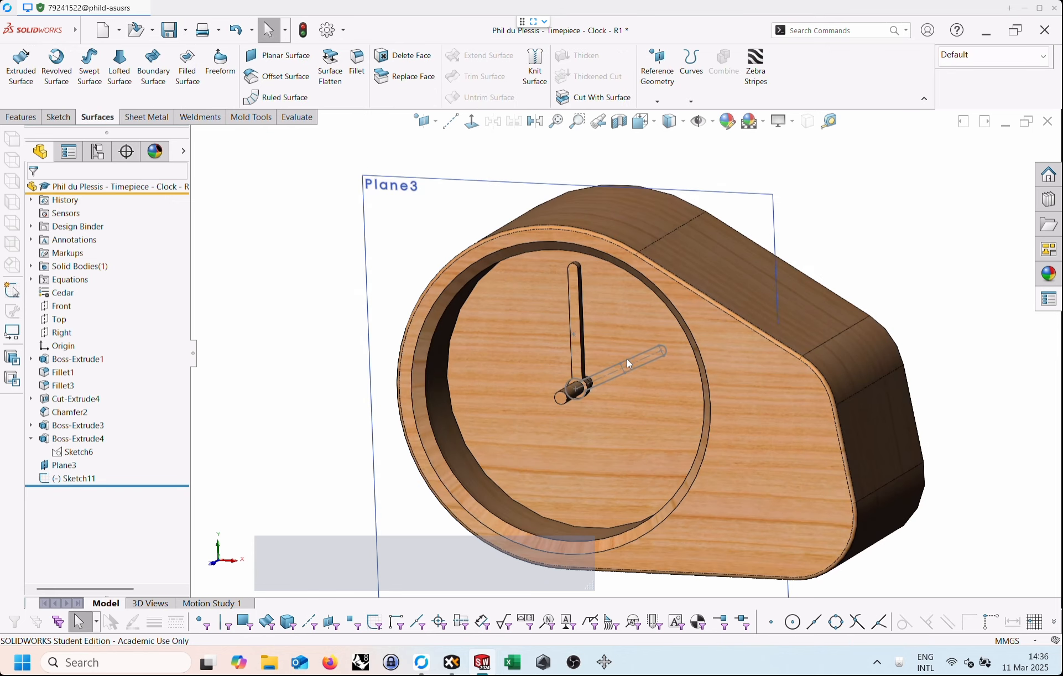
{"action": "left_click", "coordinate": [649, 362]}
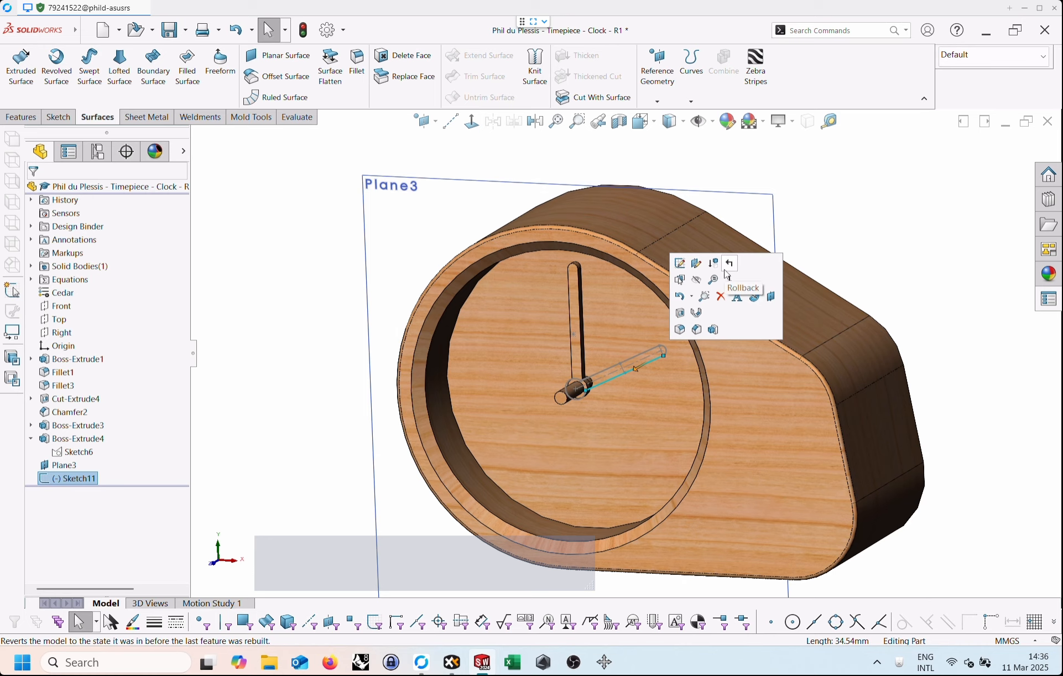
{"action": "left_click", "coordinate": [715, 329]}
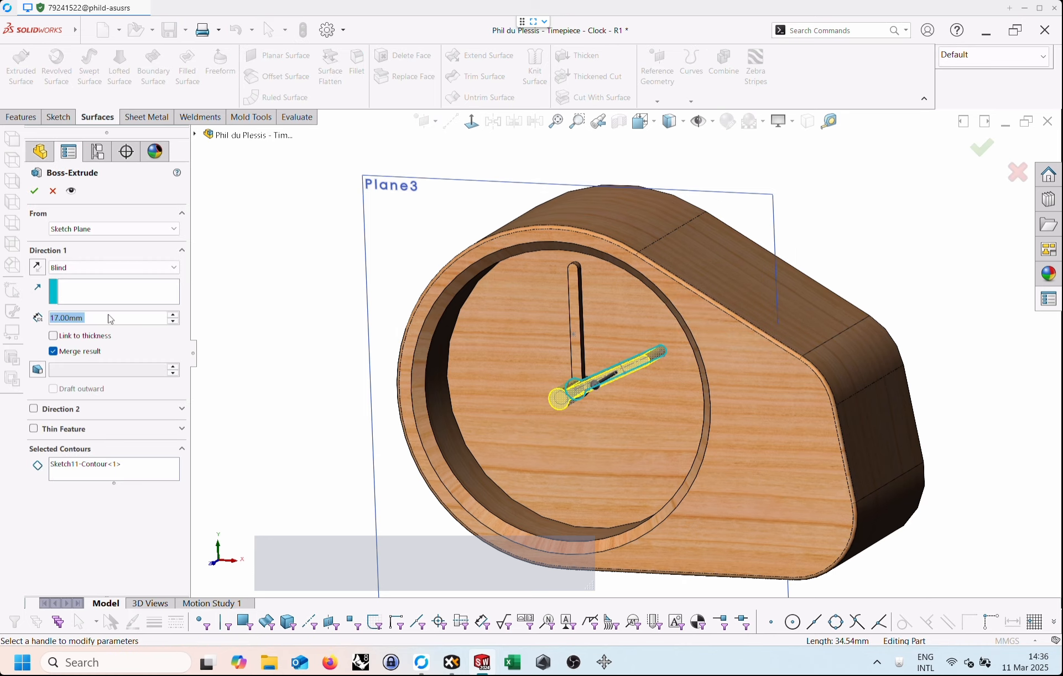
{"action": "type", "text": "3"}
{"action": "key", "text": "Return"}
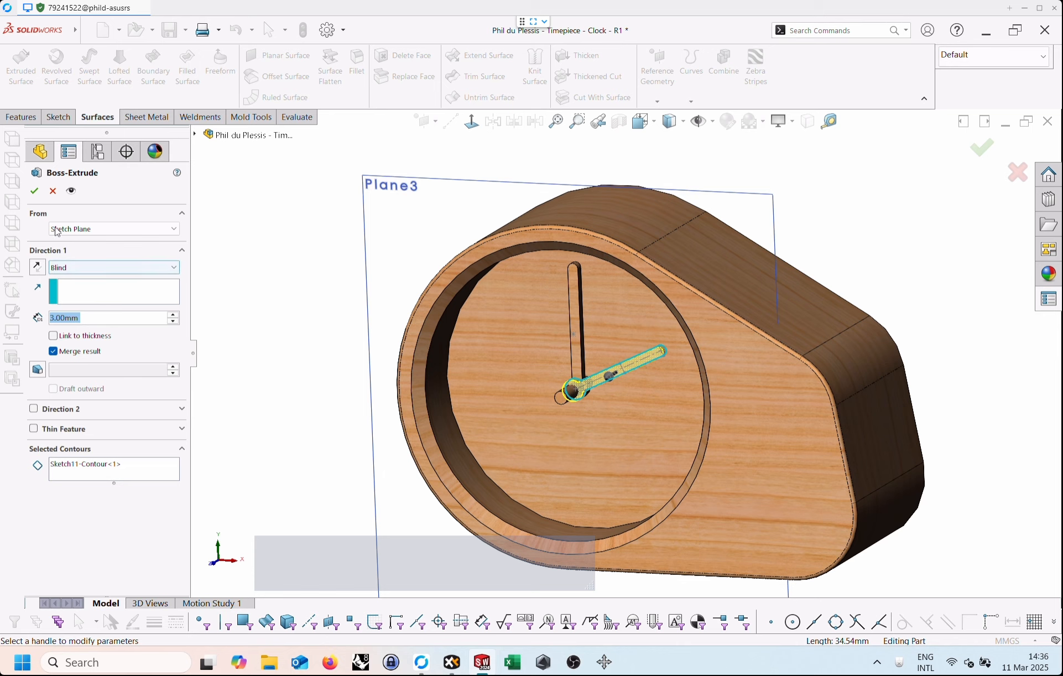
{"action": "left_click", "coordinate": [37, 191]}
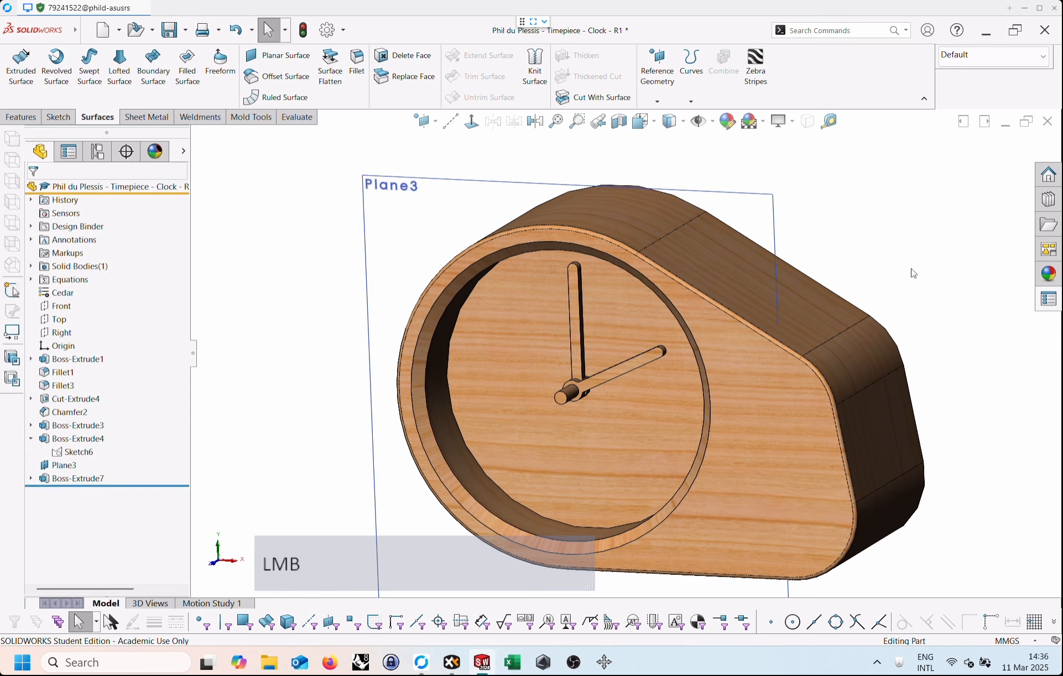
Move Plane3 forward along the hub shaft to separate the hour hand from the vertical hand, and hide the plane.
{"action": "middle_click_drag", "start_coordinate": [813, 324], "coordinate": [572, 397]}
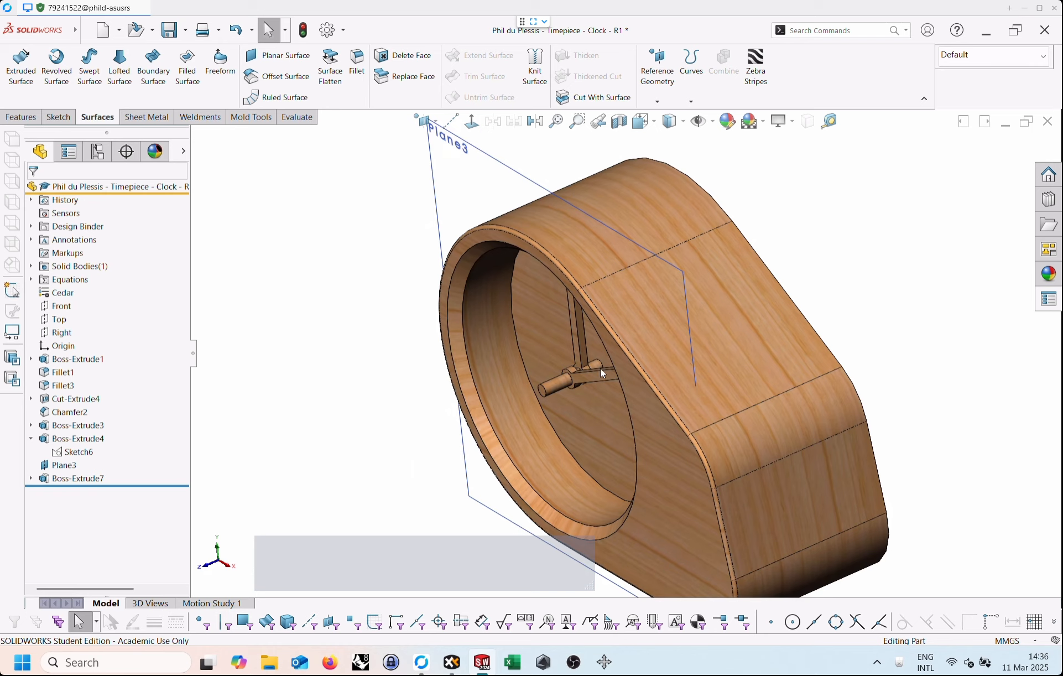
{"action": "left_click", "coordinate": [499, 165]}
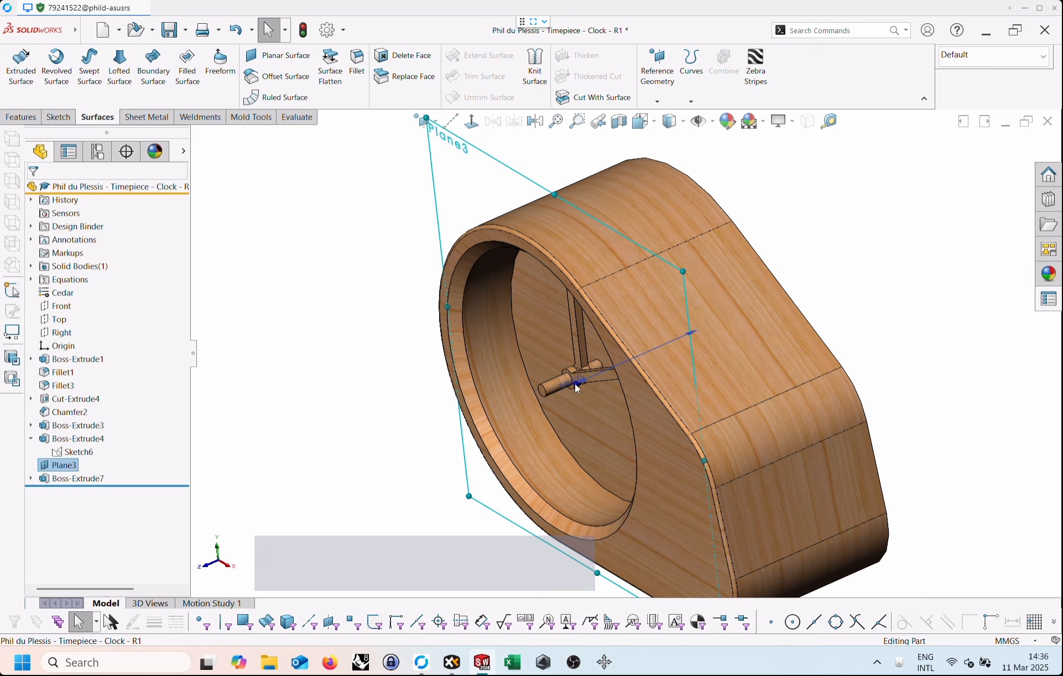
{"action": "left_click_drag", "start_coordinate": [579, 383], "coordinate": [580, 400]}
{"action": "left_click", "coordinate": [858, 323]}
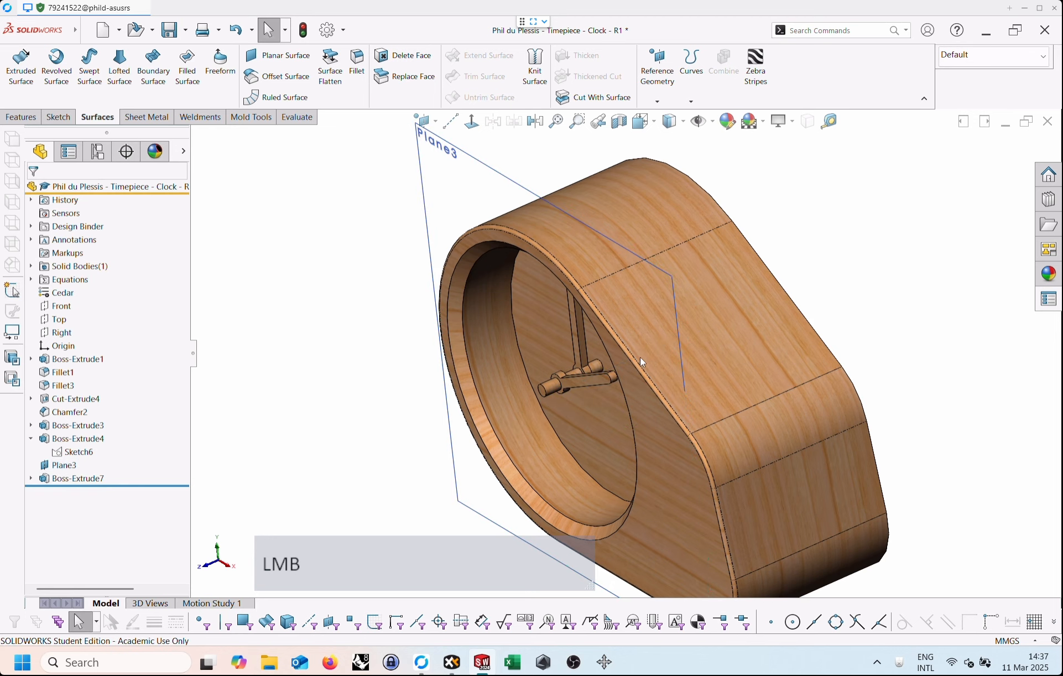
{"action": "scroll", "coordinate": [625, 356], "scroll_direction": "down", "scroll_amount": 1}
{"action": "left_click", "coordinate": [505, 198]}
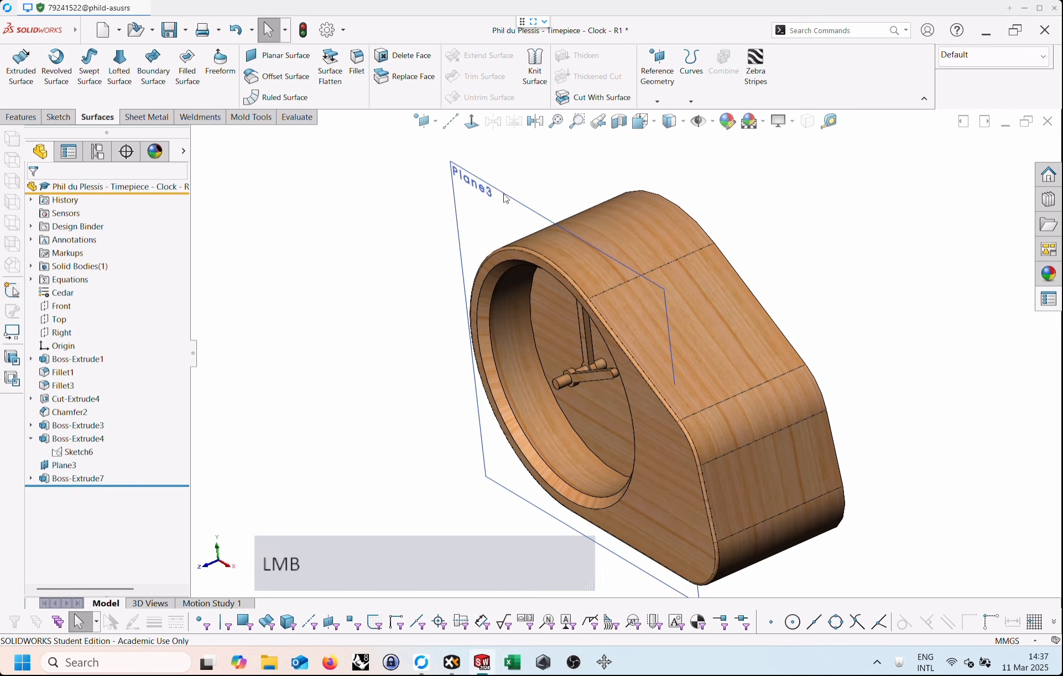
{"action": "left_click", "coordinate": [576, 134]}
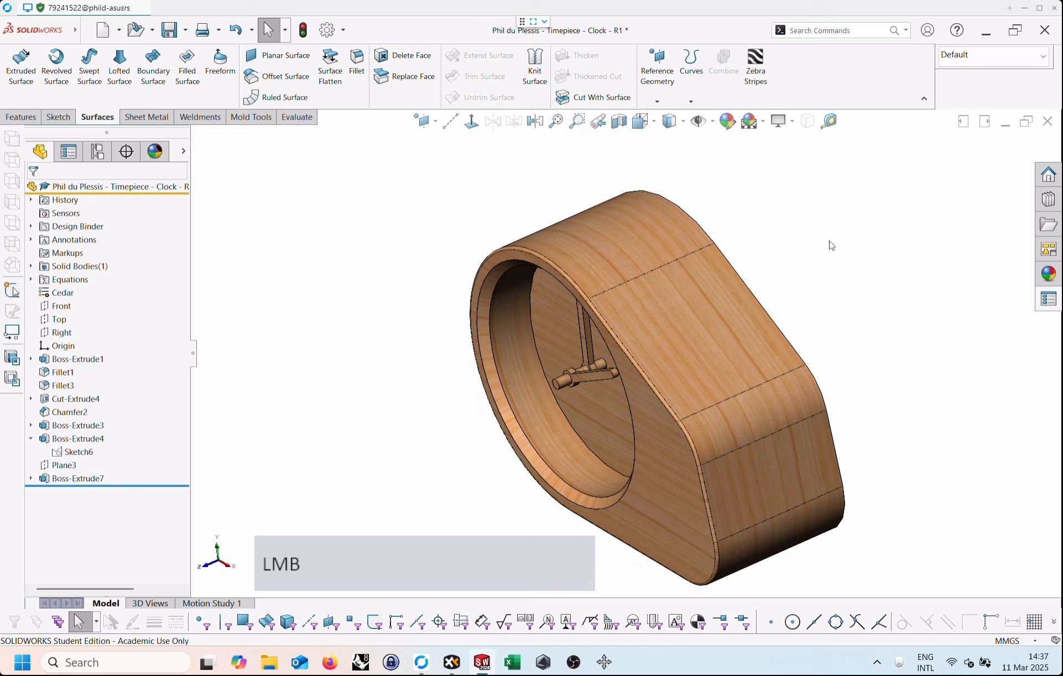
Start a new sketch on the Front plane, oriented square to the clock's back face.
{"action": "middle_click_drag", "start_coordinate": [830, 276], "coordinate": [737, 324]}
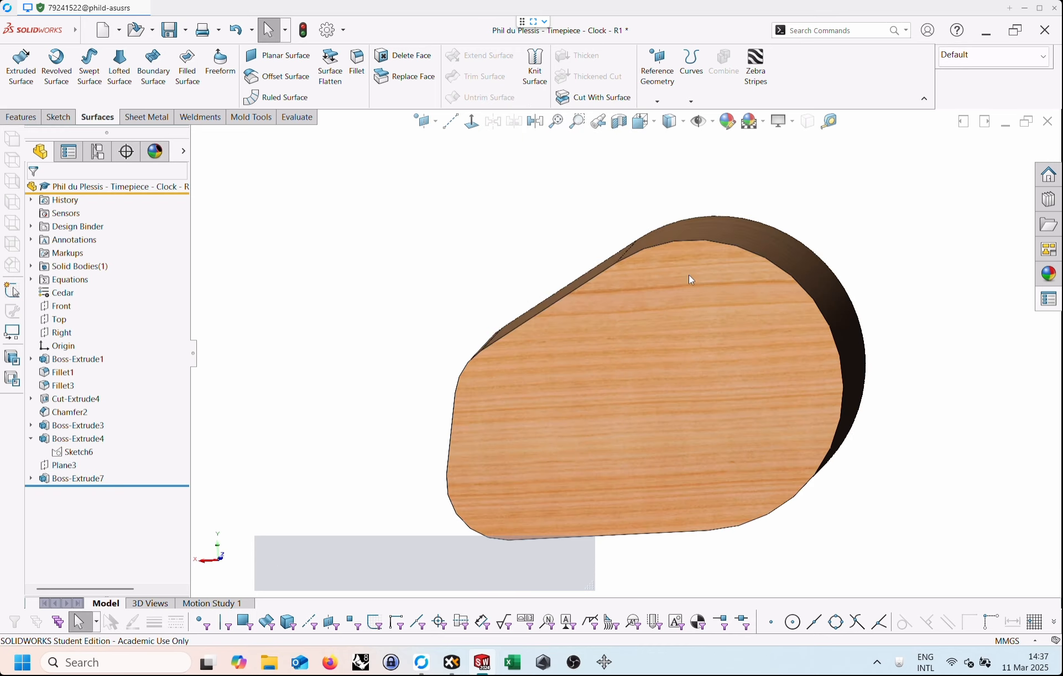
{"action": "left_click", "coordinate": [62, 308]}
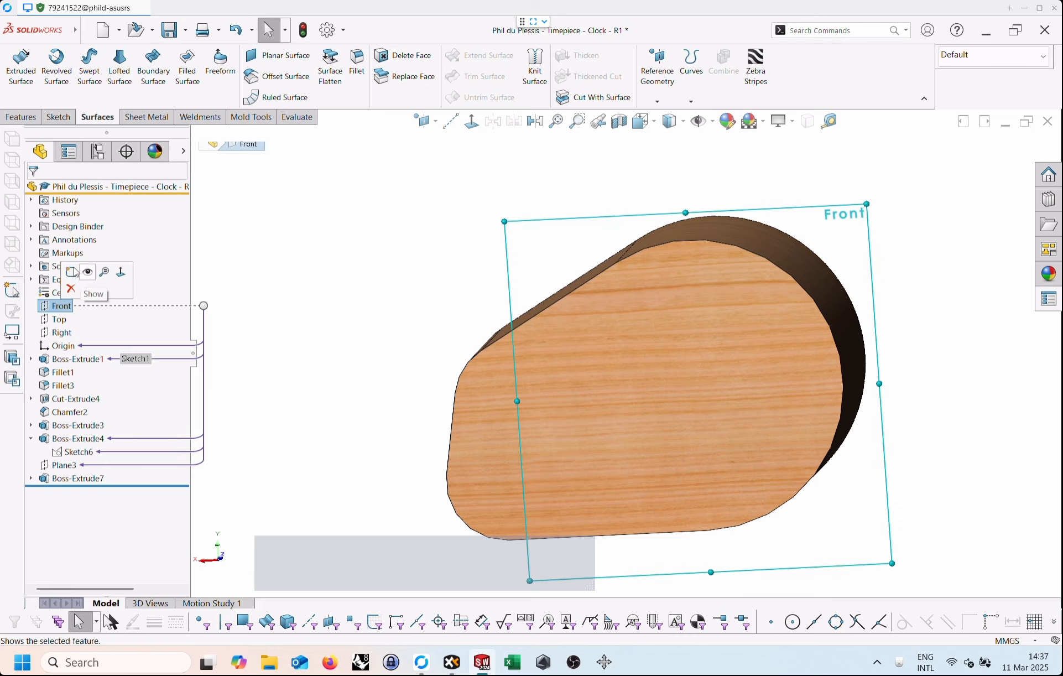
{"action": "left_click", "coordinate": [71, 273]}
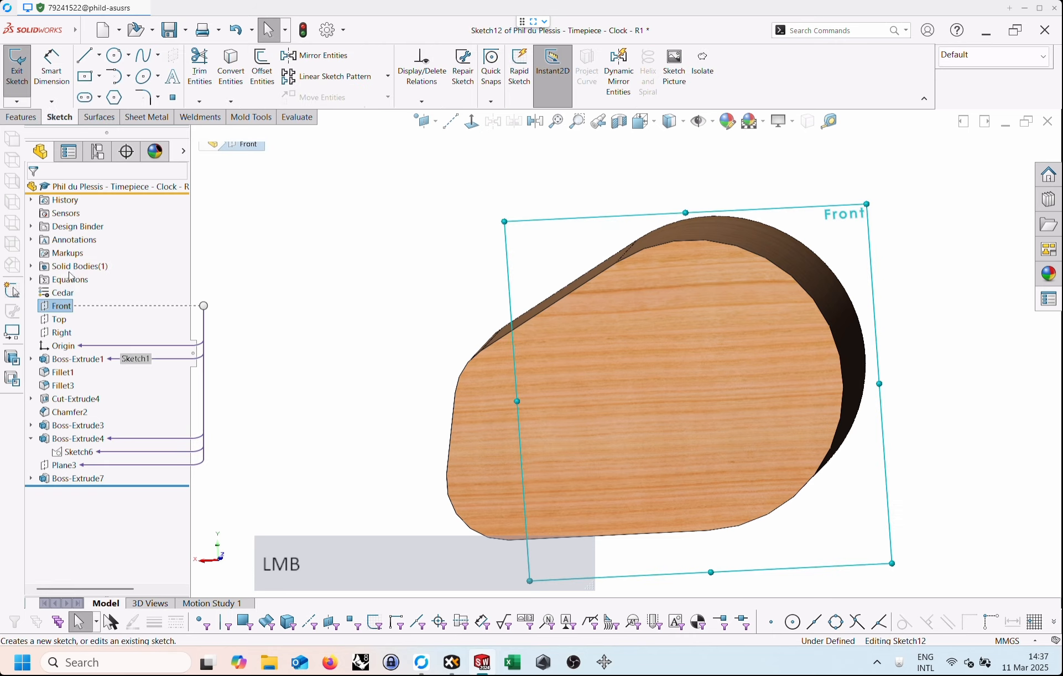
{"action": "left_click", "coordinate": [473, 123]}
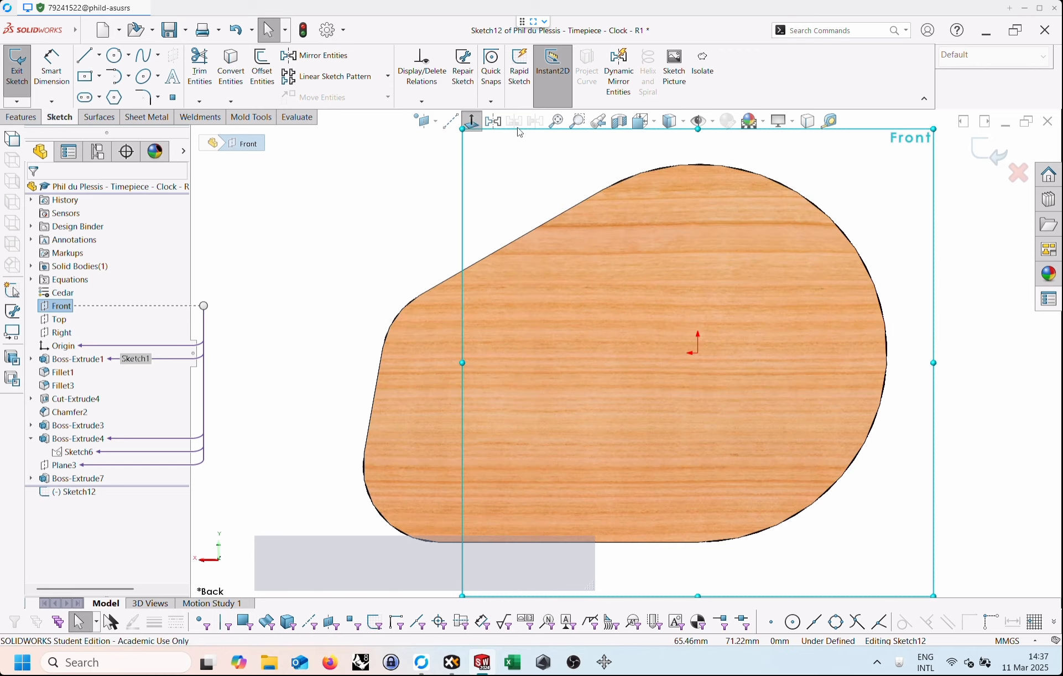
{"action": "scroll", "coordinate": [563, 218], "scroll_direction": "down", "scroll_amount": 2}
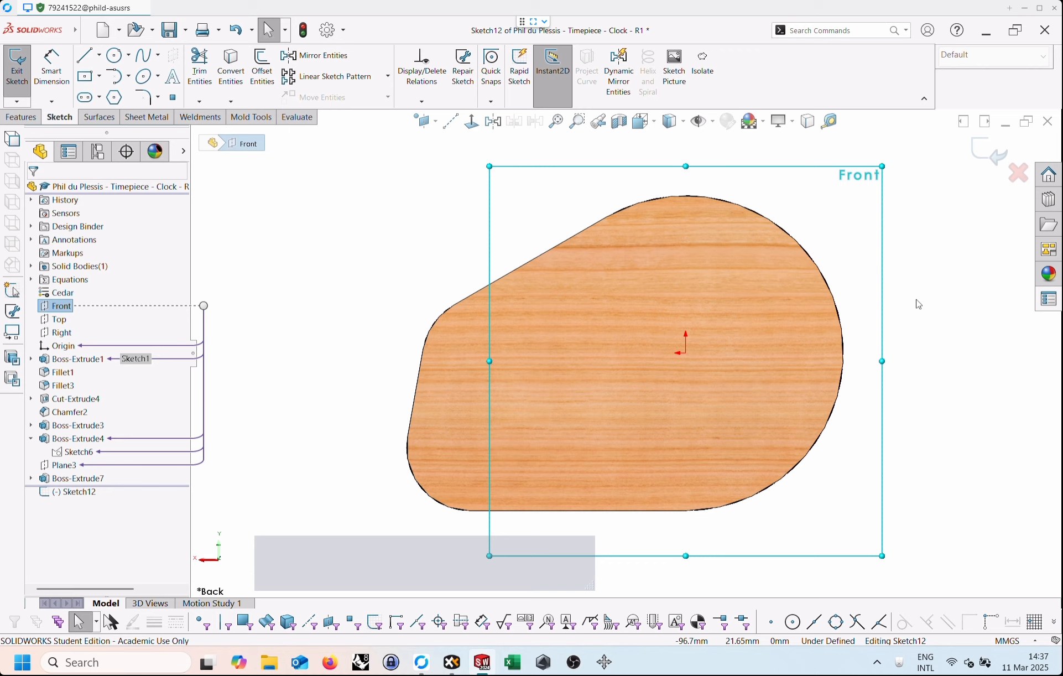
{"action": "right_click_drag", "start_coordinate": [326, 221], "coordinate": [387, 229]}
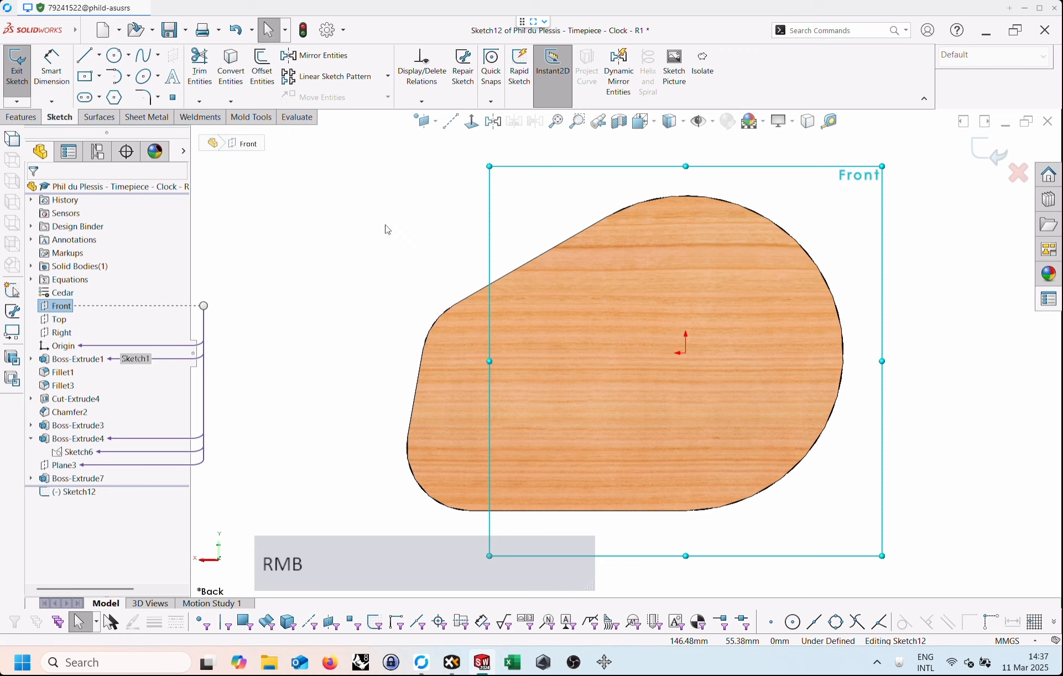
Sketch a 57 mm by 57 mm centre rectangle on the origin and move its height dimension closer to the square.
{"action": "key", "text": "s"}
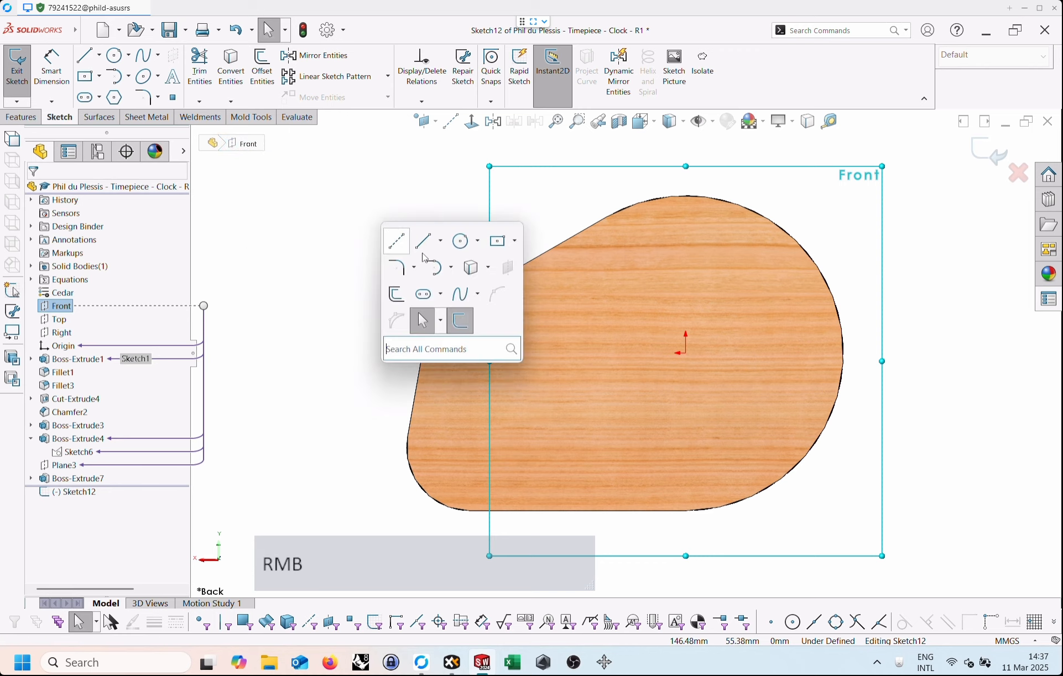
{"action": "left_click", "coordinate": [501, 244]}
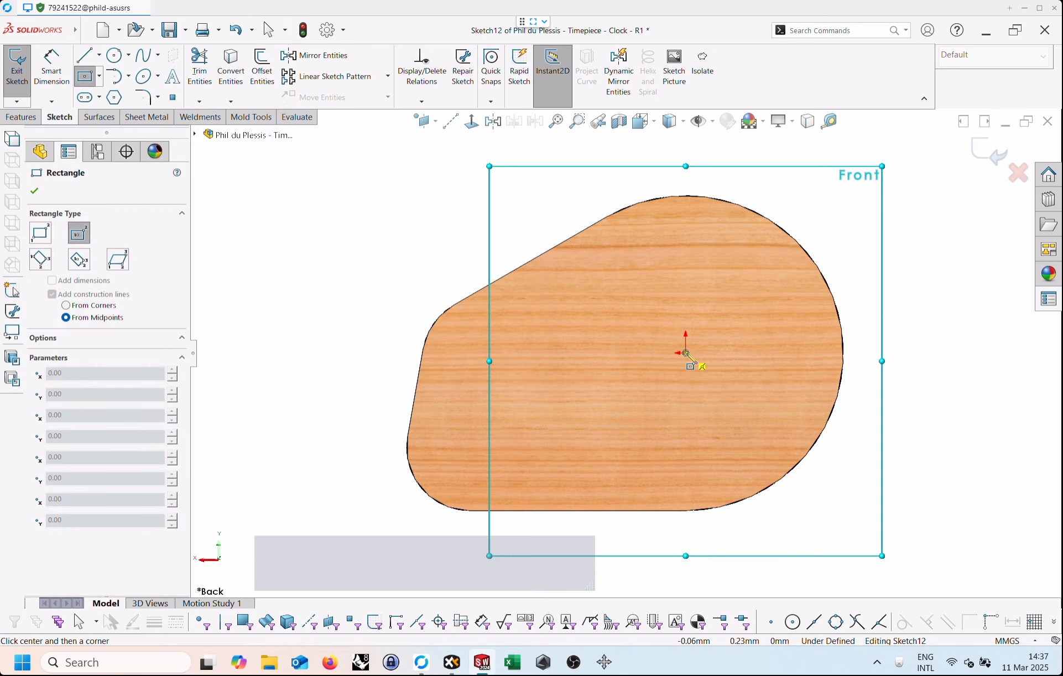
{"action": "scroll", "coordinate": [686, 353], "scroll_direction": "up", "scroll_amount": 1}
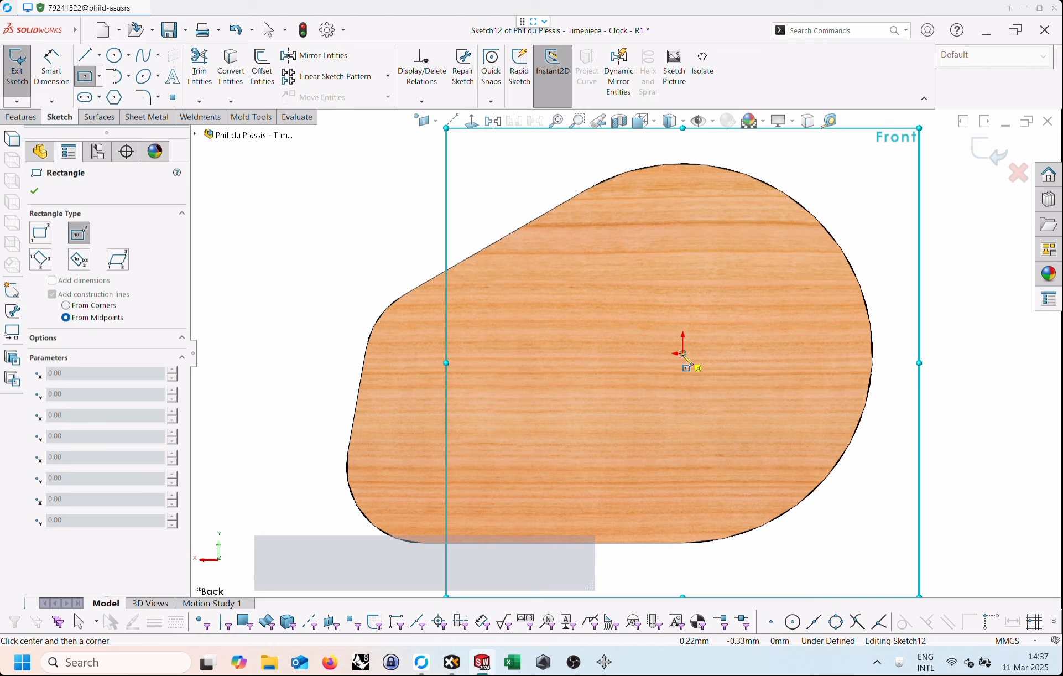
{"action": "left_click", "coordinate": [684, 354]}
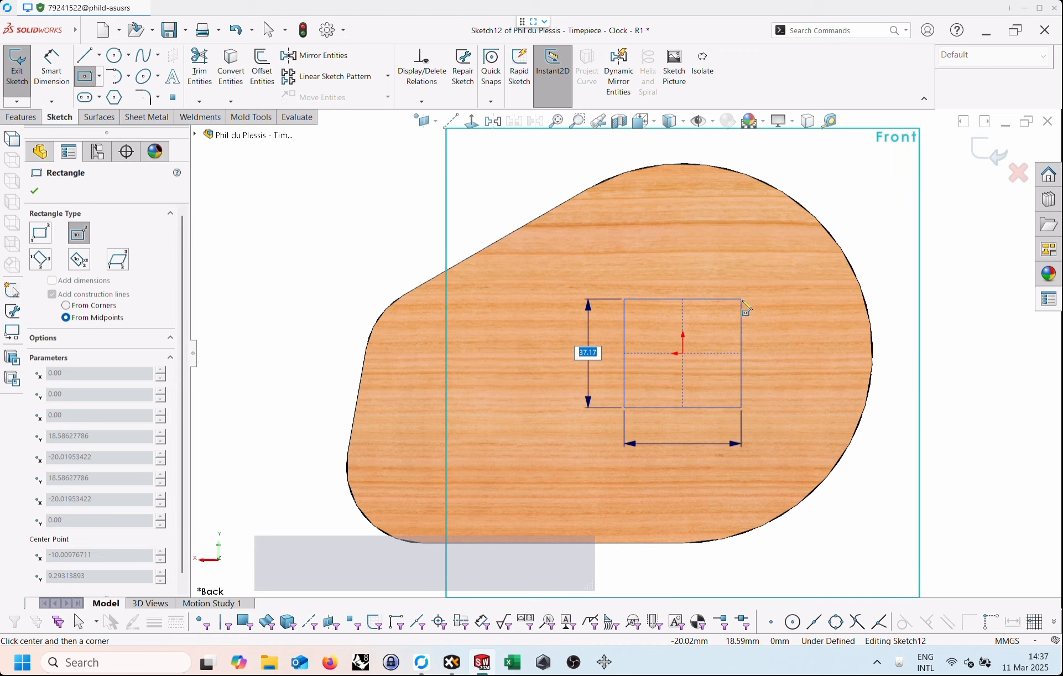
{"action": "type", "text": "57"}
{"action": "key", "text": "Tab"}
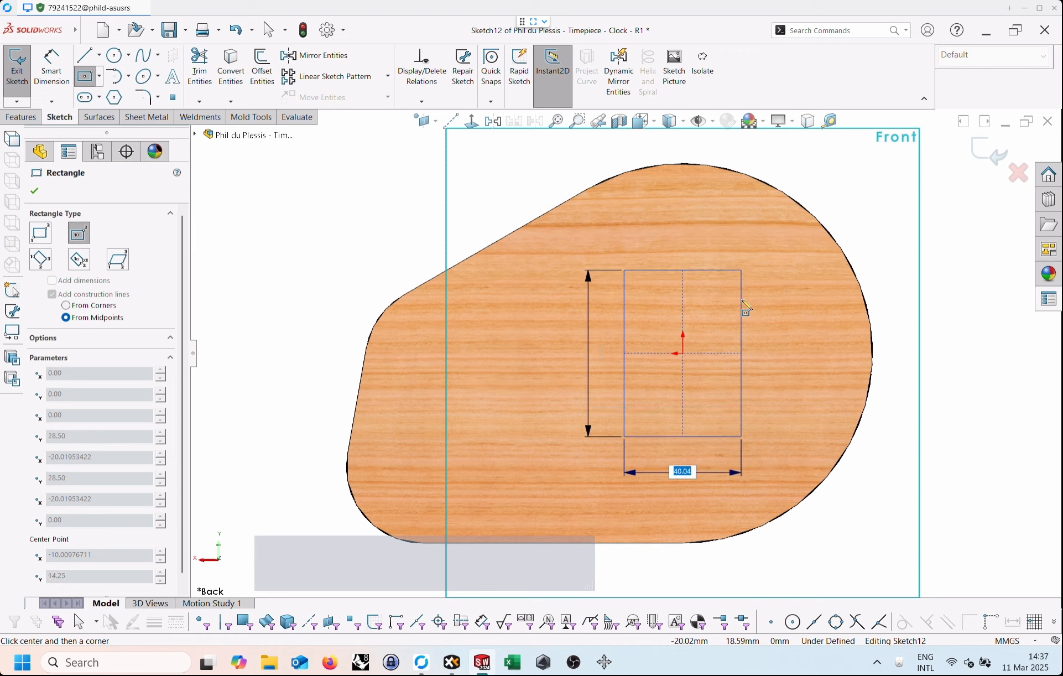
{"action": "type", "text": "57"}
{"action": "key", "text": "Return"}
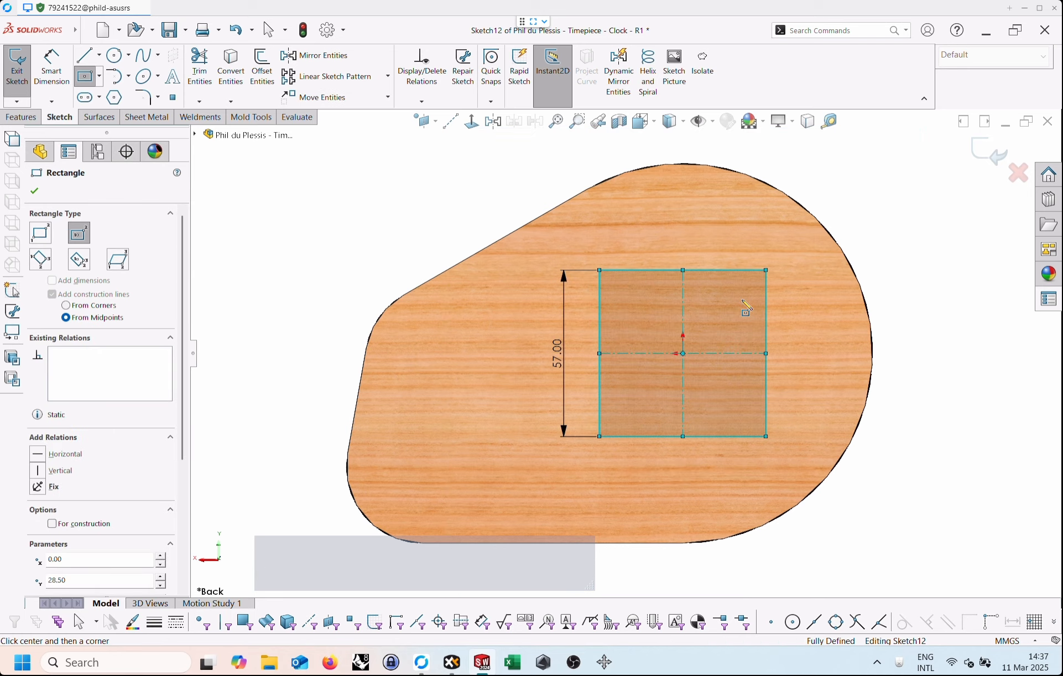
{"action": "key", "text": "Escape"}
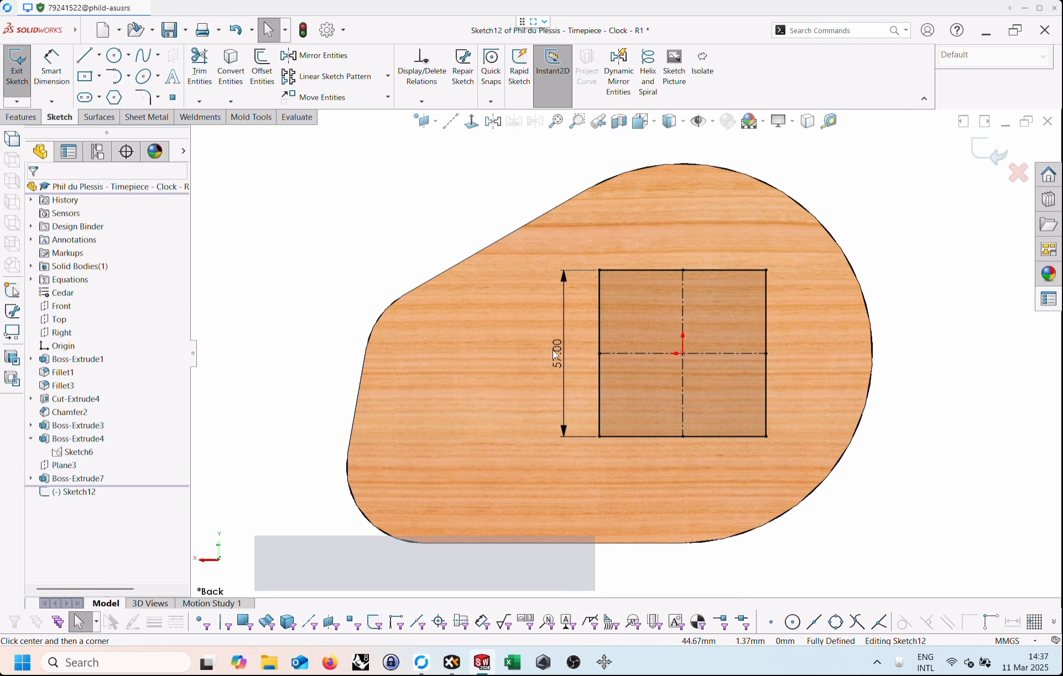
{"action": "left_click_drag", "start_coordinate": [556, 356], "coordinate": [575, 326]}
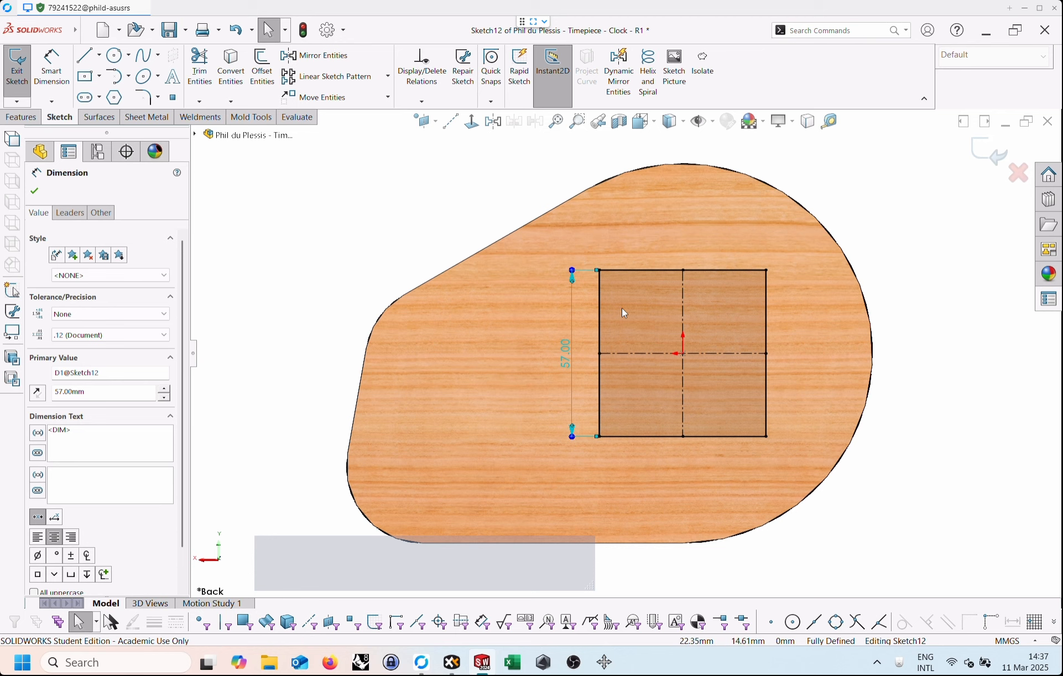
{"action": "left_click", "coordinate": [930, 233]}
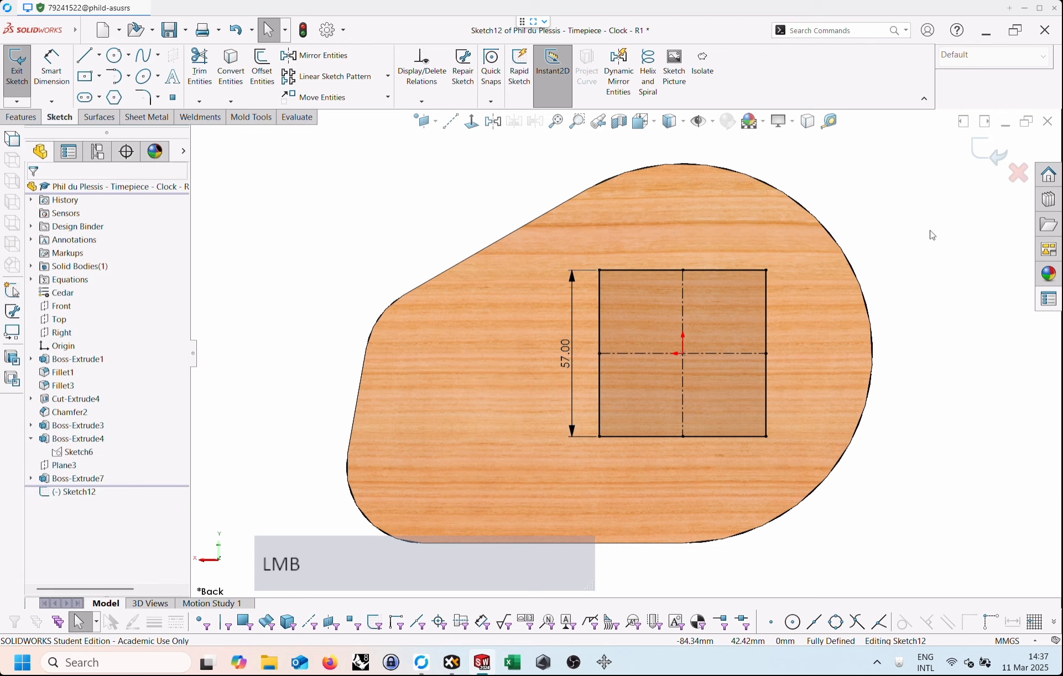
Cut the square sketch 17 mm blind into the clock body, with the direction reversed to go inward from the back.
{"action": "right_click", "coordinate": [913, 267]}
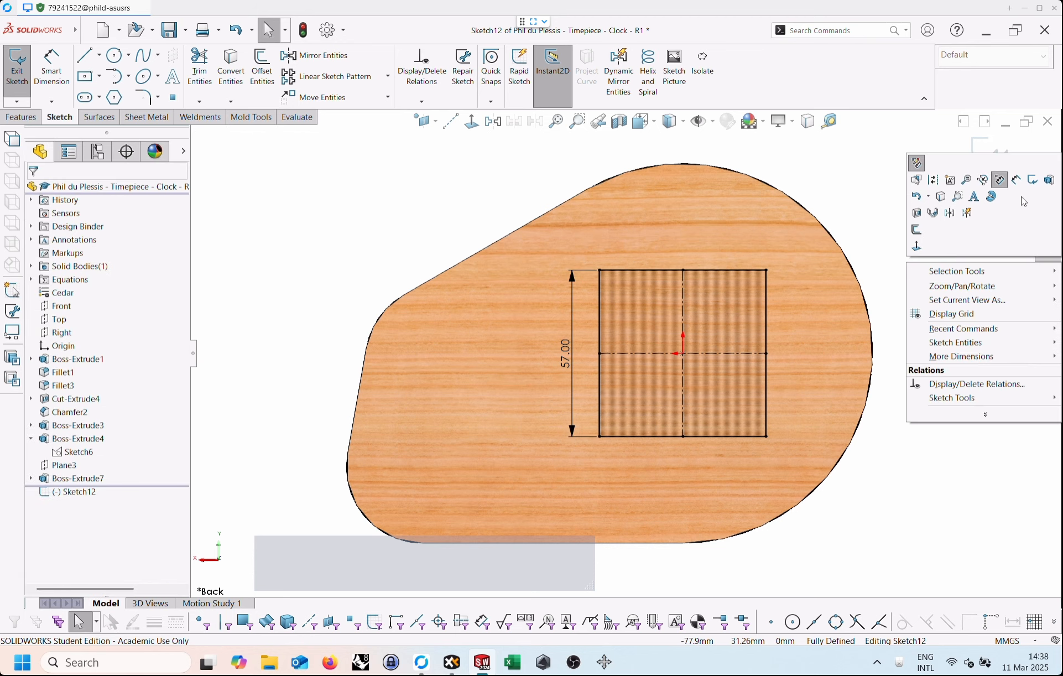
{"action": "left_click", "coordinate": [917, 213]}
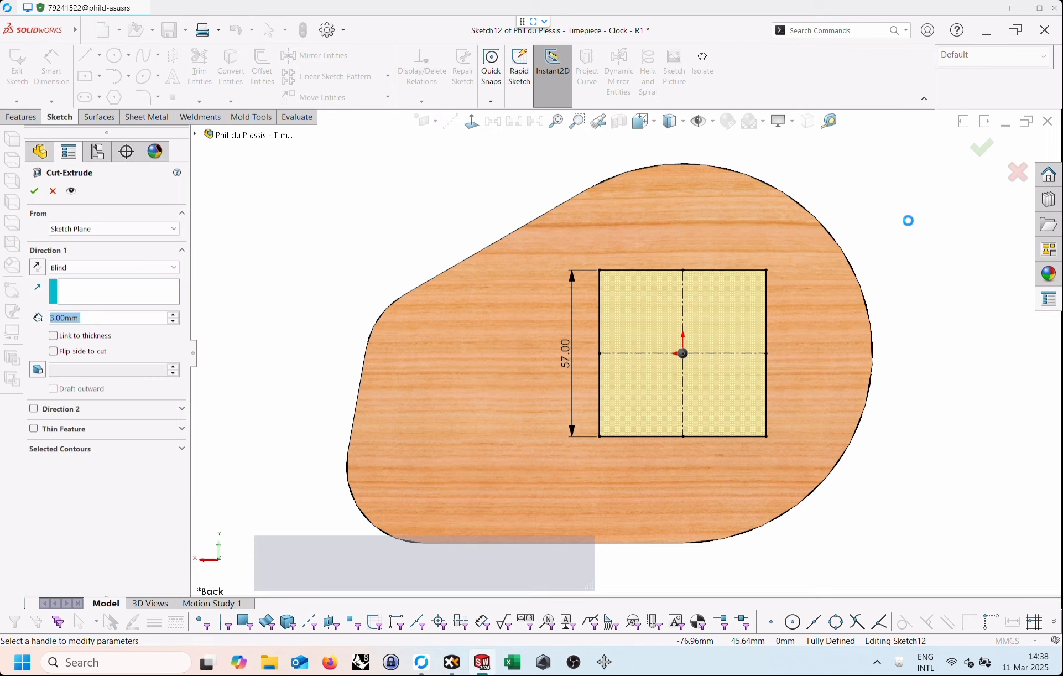
{"action": "middle_click_drag", "start_coordinate": [923, 227], "coordinate": [795, 339]}
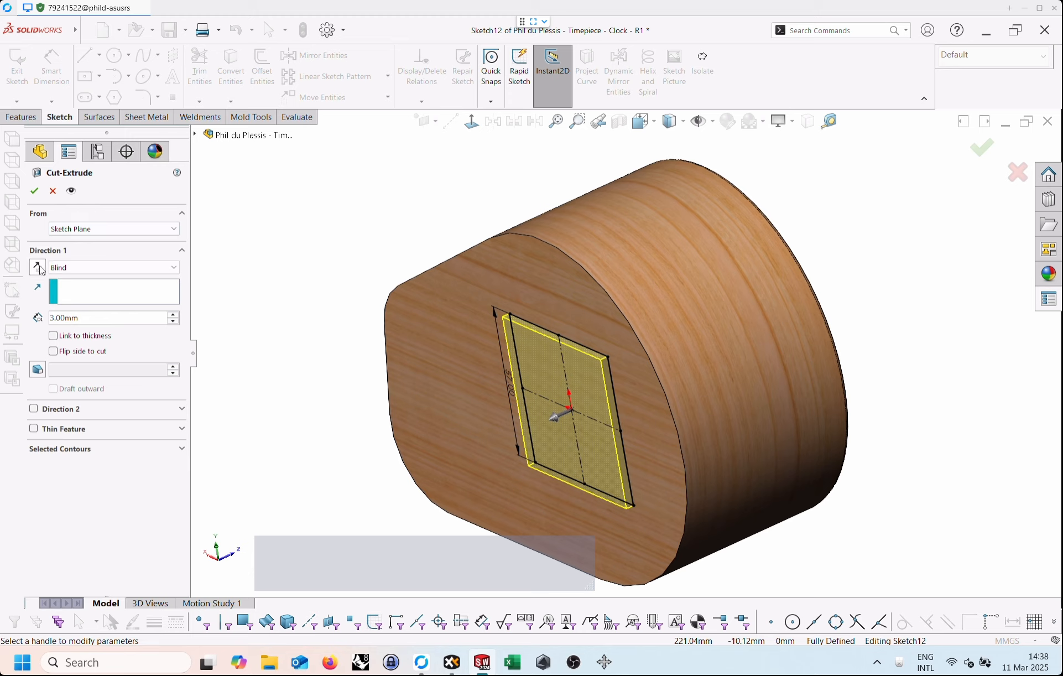
{"action": "left_click", "coordinate": [39, 269]}
{"action": "left_click", "coordinate": [85, 320]}
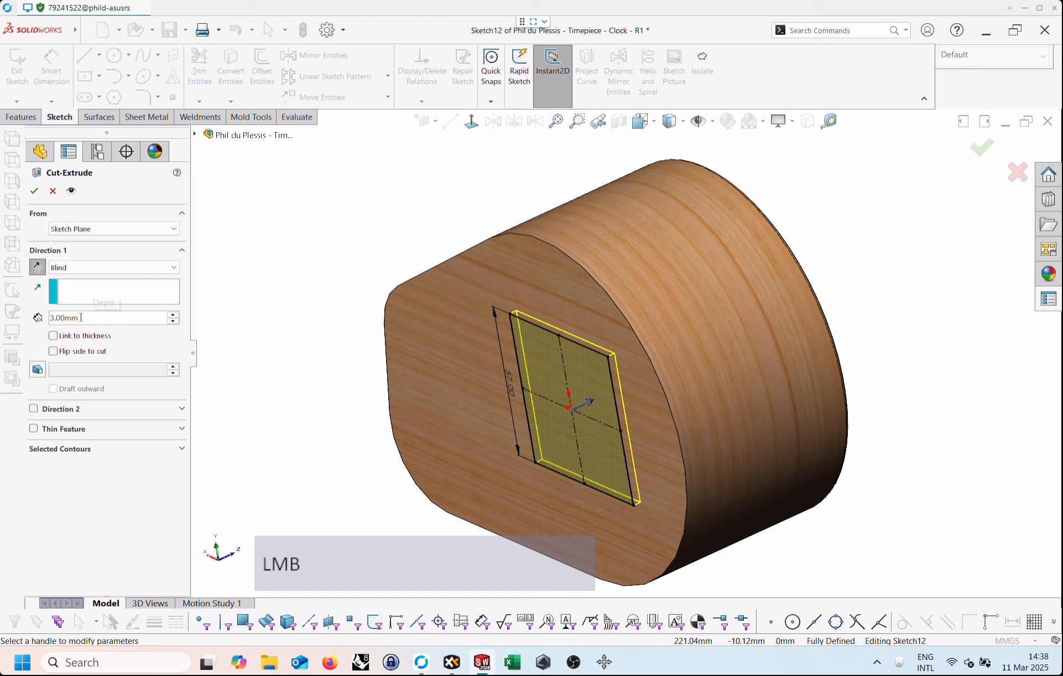
{"action": "double_click", "coordinate": [81, 318]}
{"action": "scroll", "coordinate": [123, 319], "scroll_direction": "up", "scroll_amount": 1}
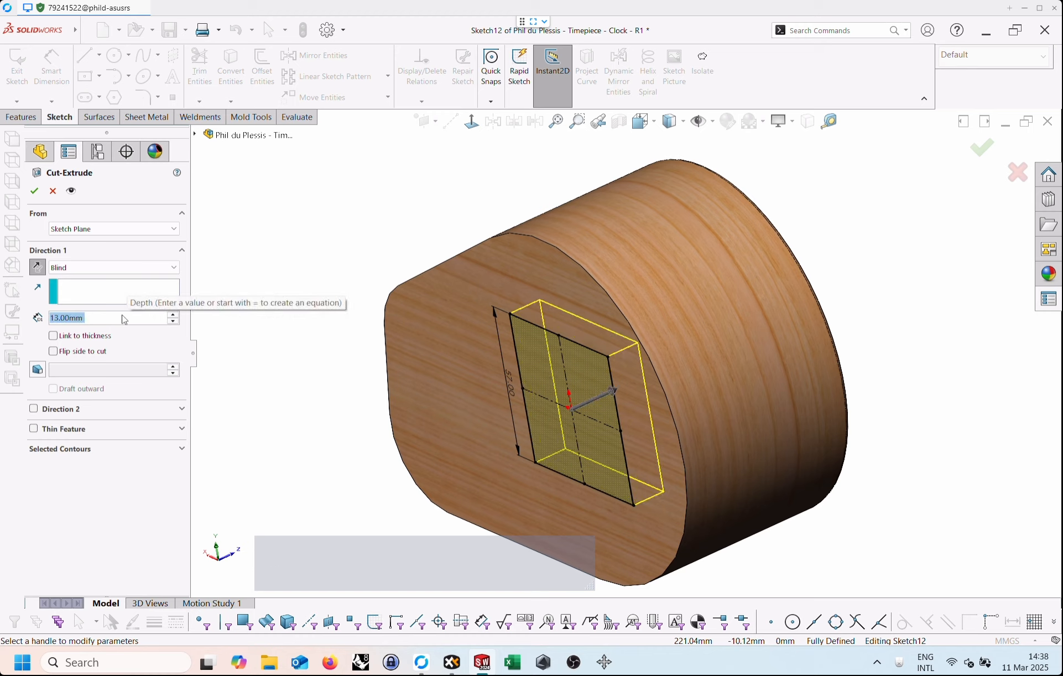
{"action": "key", "text": "alt"}
{"action": "scroll", "coordinate": [126, 323], "scroll_direction": "up", "scroll_amount": 4, "text": "alt"}
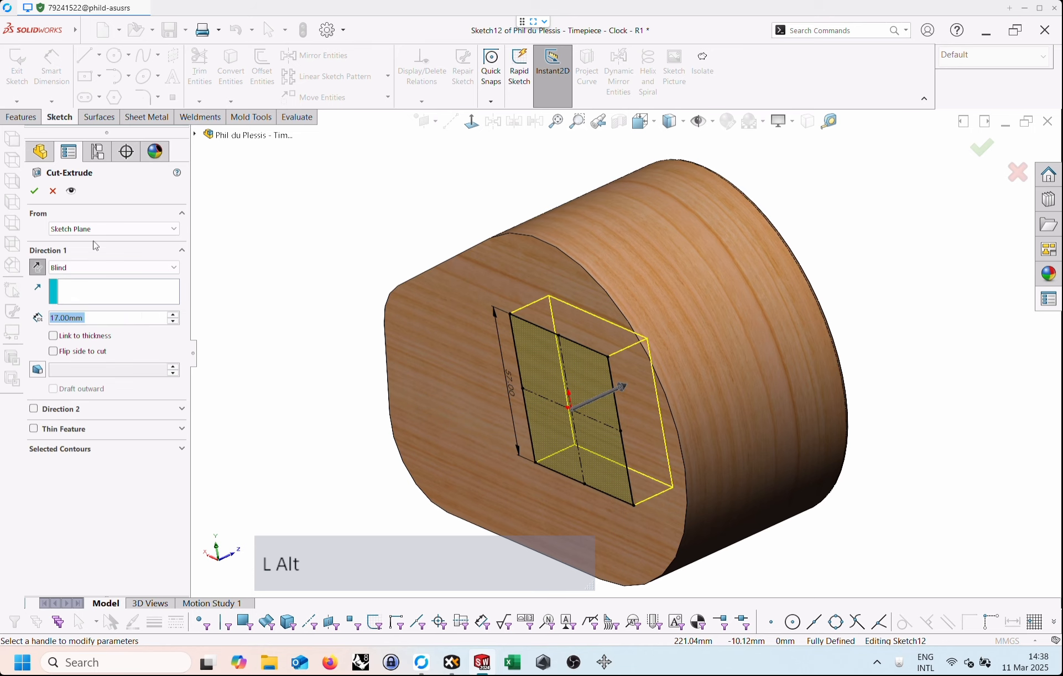
{"action": "left_click", "coordinate": [34, 191]}
{"action": "left_click", "coordinate": [823, 239]}
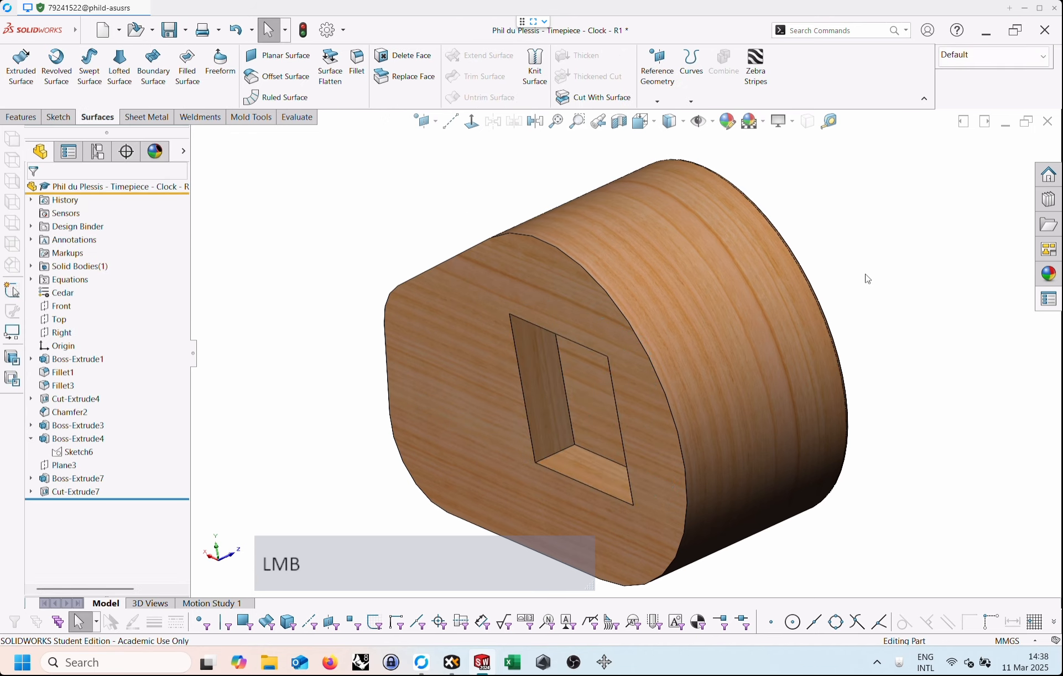
Fillet the four depth-wise corner edges of the rear square pocket with a symmetric 7 mm radius.
{"action": "middle_click_drag", "start_coordinate": [886, 157], "coordinate": [913, 222]}
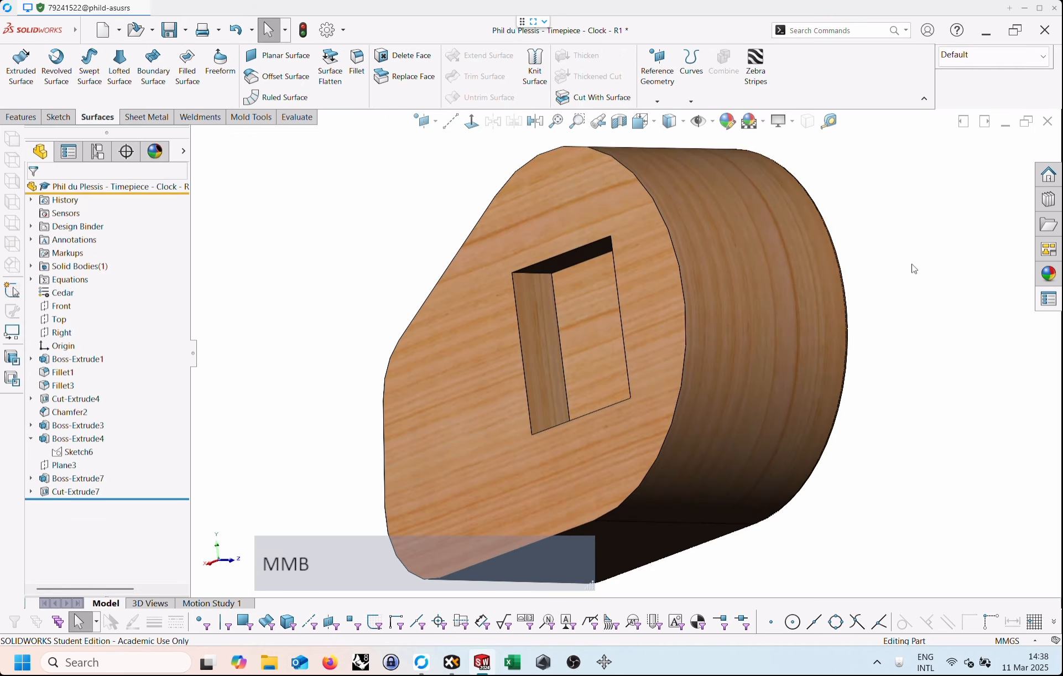
{"action": "middle_click_drag", "start_coordinate": [912, 264], "coordinate": [921, 254]}
{"action": "scroll", "coordinate": [923, 254], "scroll_direction": "down", "scroll_amount": 1}
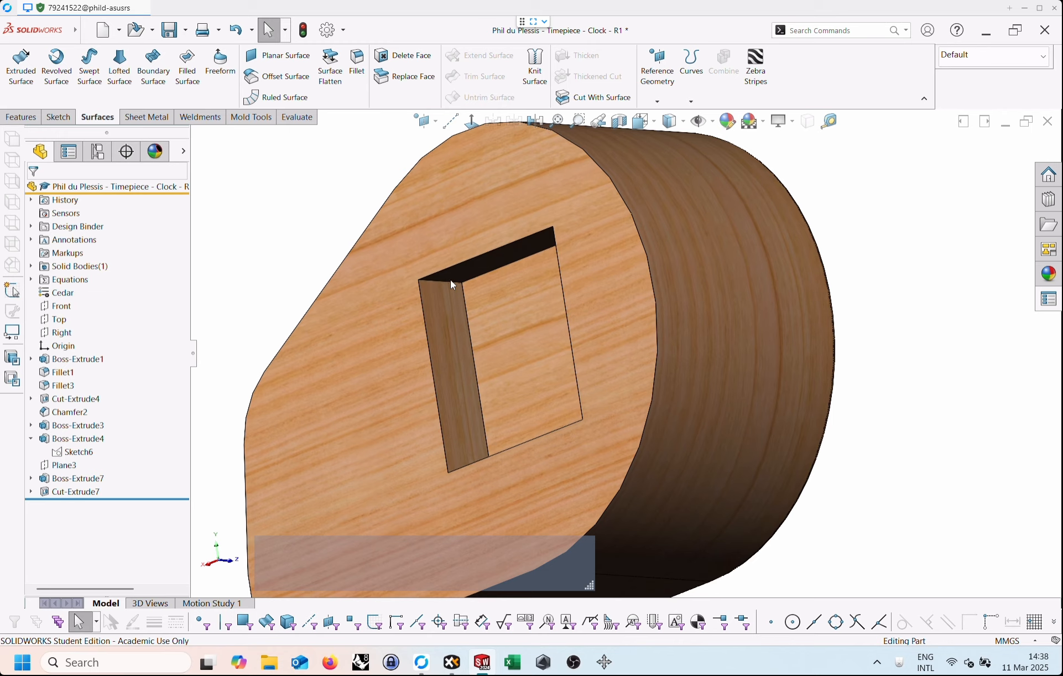
{"action": "left_click", "coordinate": [449, 282]}
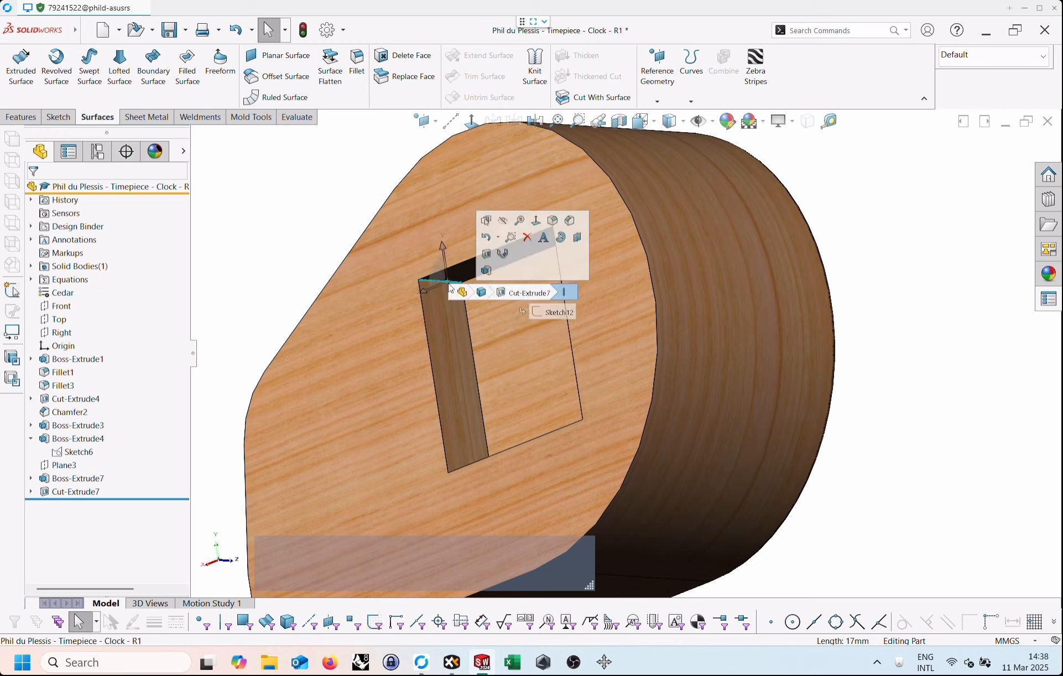
{"action": "left_click", "coordinate": [553, 220]}
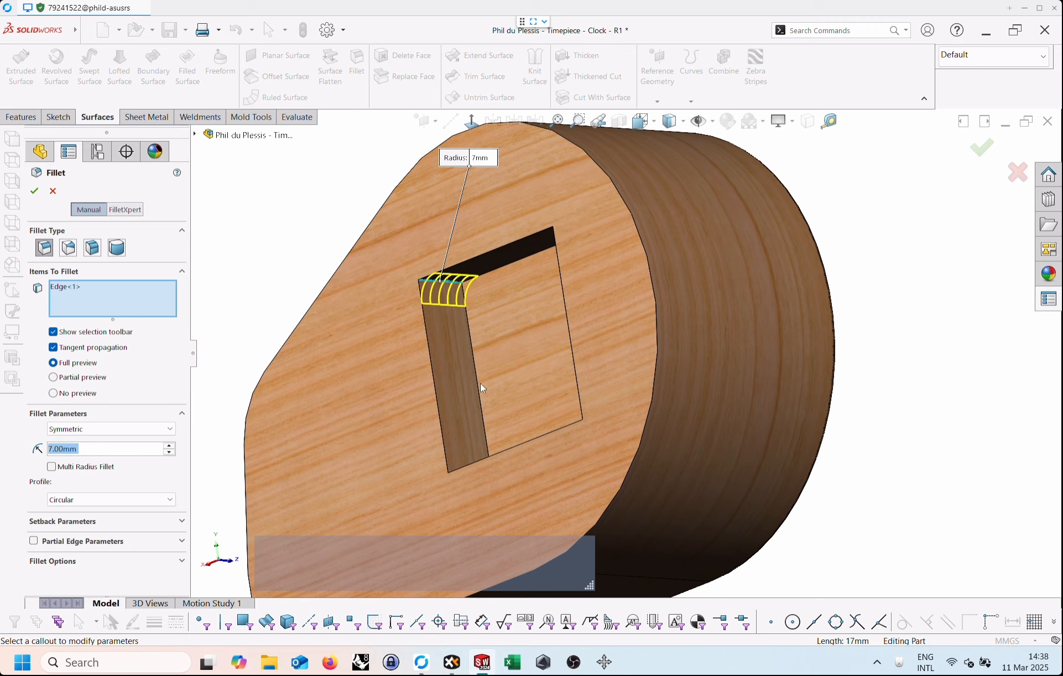
{"action": "middle_click_drag", "start_coordinate": [487, 344], "coordinate": [616, 236]}
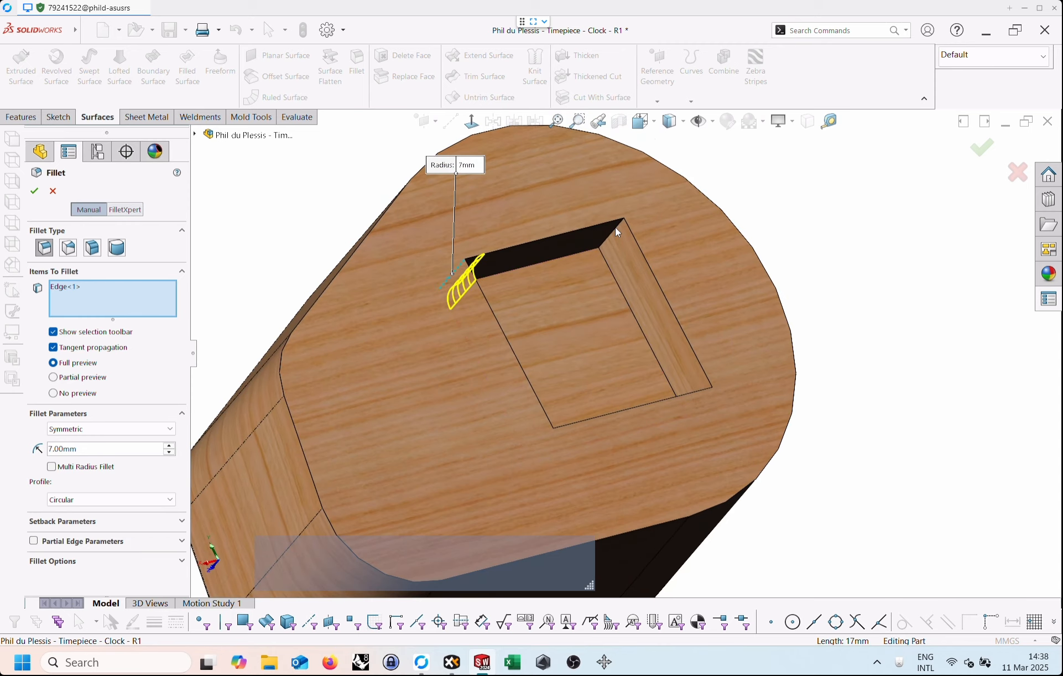
{"action": "left_click", "coordinate": [616, 230]}
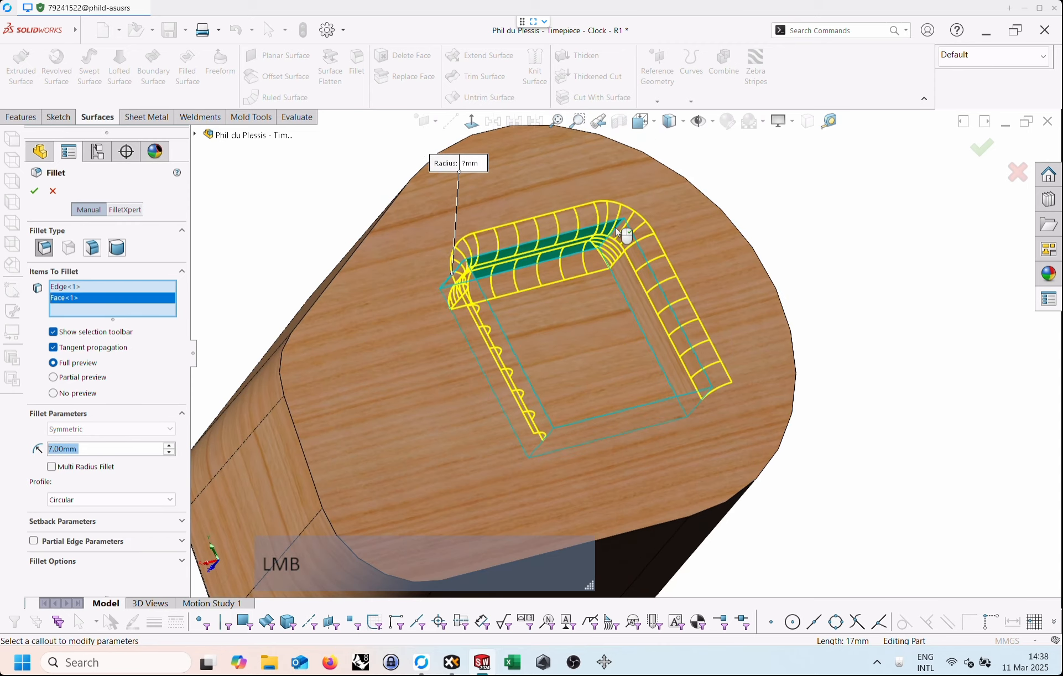
{"action": "left_click", "coordinate": [76, 298]}
{"action": "key", "text": "Delete"}
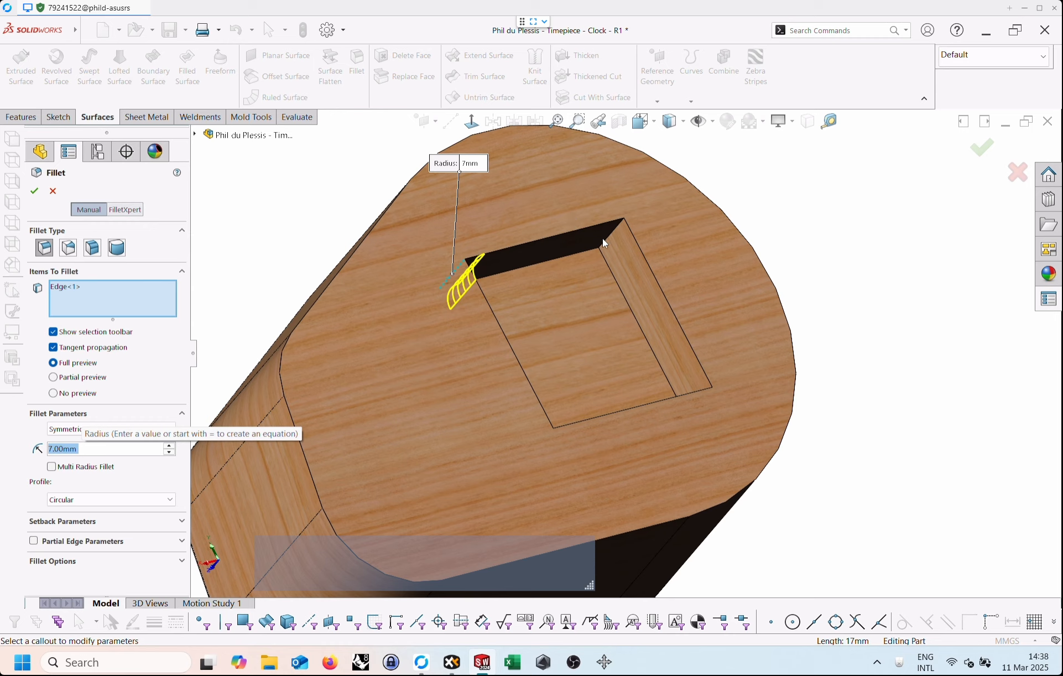
{"action": "left_click", "coordinate": [607, 243]}
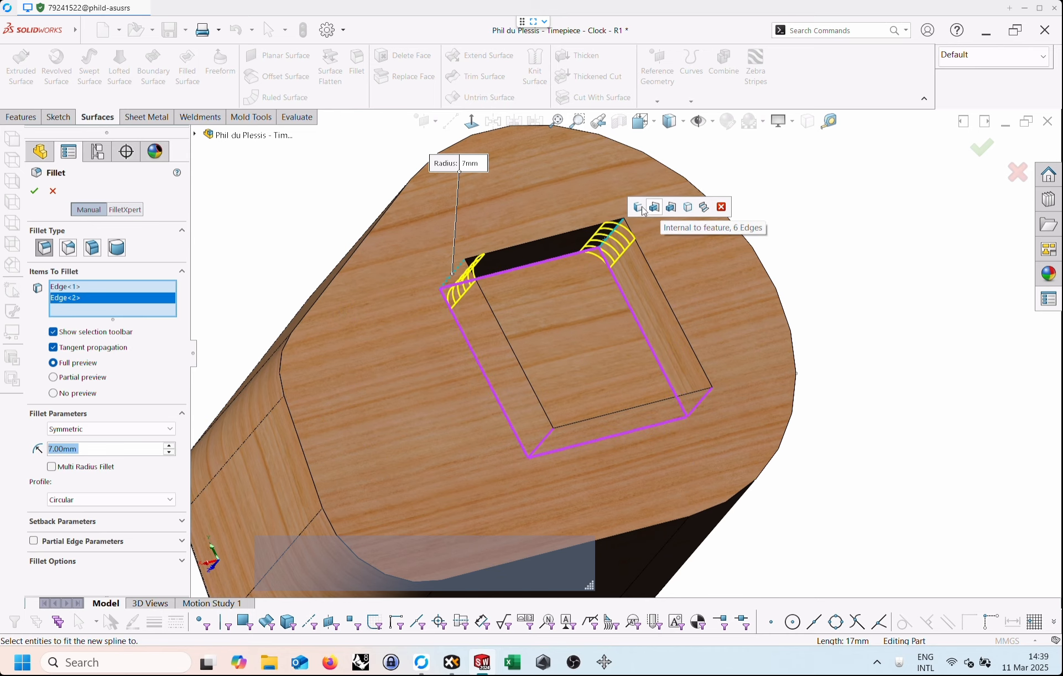
{"action": "left_click", "coordinate": [638, 209]}
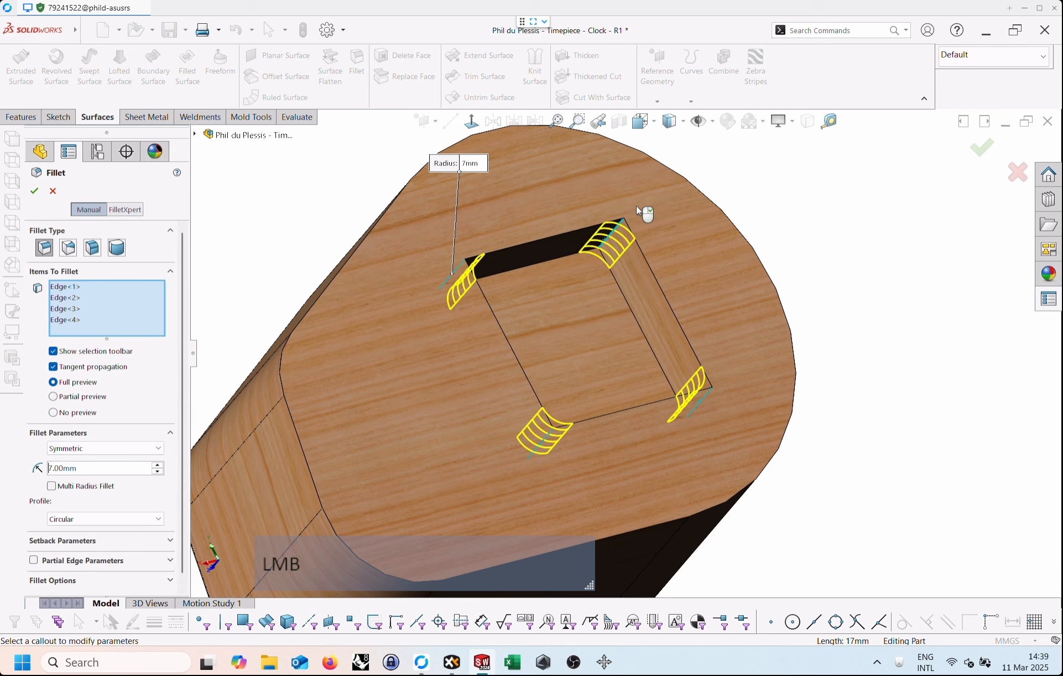
{"action": "left_click", "coordinate": [33, 191]}
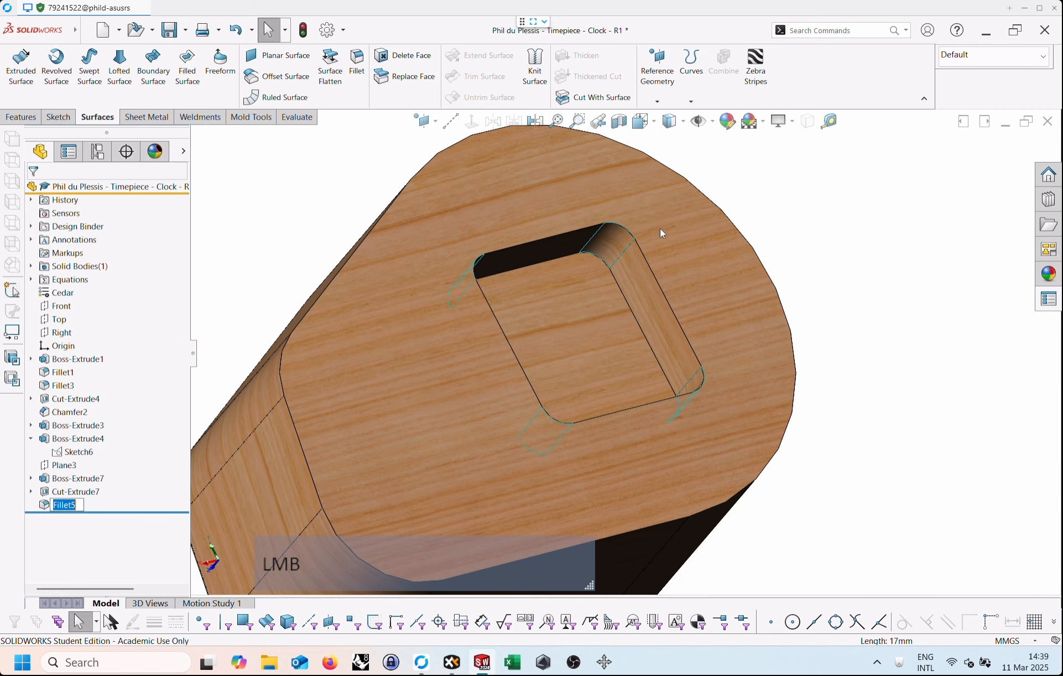
Turn the clock to an angled front view and save the part.
{"action": "middle_click_drag", "start_coordinate": [815, 239], "coordinate": [918, 334]}
{"action": "scroll", "coordinate": [775, 321], "scroll_direction": "up", "scroll_amount": 3}
{"action": "scroll", "coordinate": [780, 319], "scroll_direction": "down", "scroll_amount": 5}
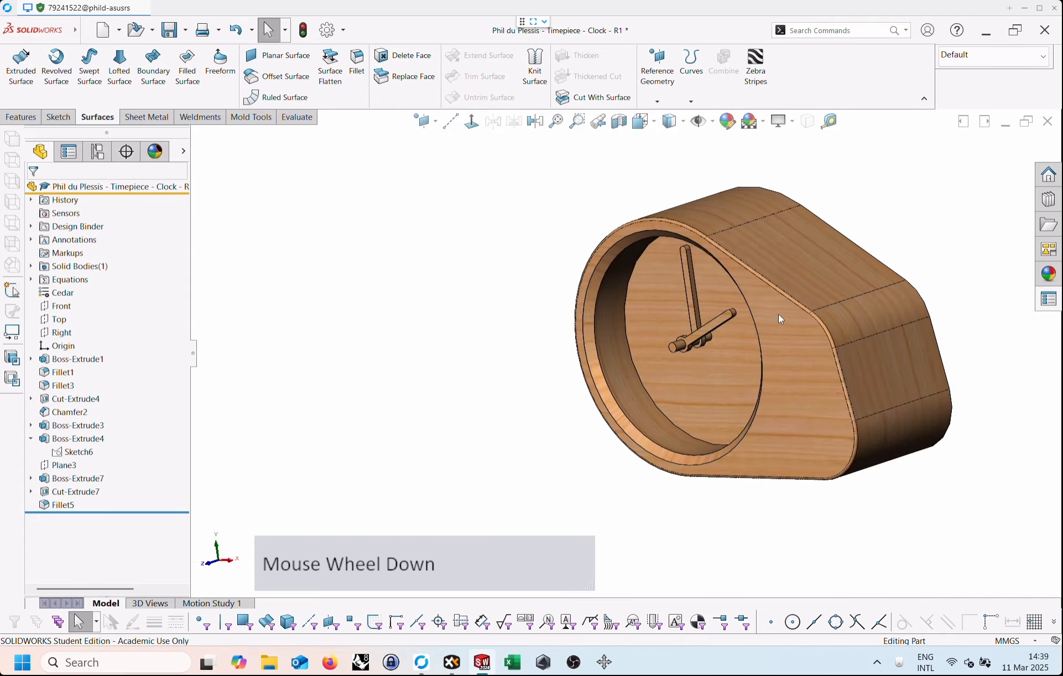
{"action": "scroll", "coordinate": [845, 334], "scroll_direction": "up", "scroll_amount": 4}
{"action": "scroll", "coordinate": [823, 320], "scroll_direction": "down", "scroll_amount": 3}
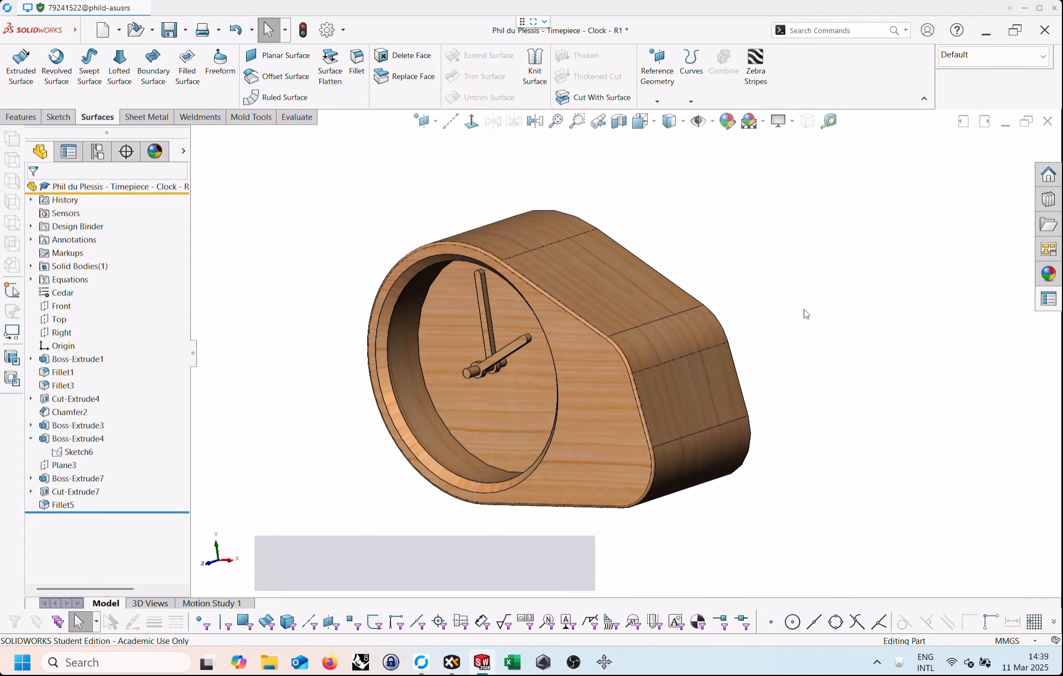
{"action": "mouse_move", "coordinate": [802, 311]}
{"action": "middle_mouse_down"}
{"action": "mouse_move", "coordinate": [811, 363]}
{"action": "mouse_move", "coordinate": [821, 328]}
{"action": "mouse_move", "coordinate": [791, 304]}
{"action": "mouse_move", "coordinate": [787, 322]}
{"action": "mouse_move", "coordinate": [785, 306]}
{"action": "mouse_move", "coordinate": [813, 331]}
{"action": "middle_mouse_up"}
{"action": "key", "text": "ctrl+s"}
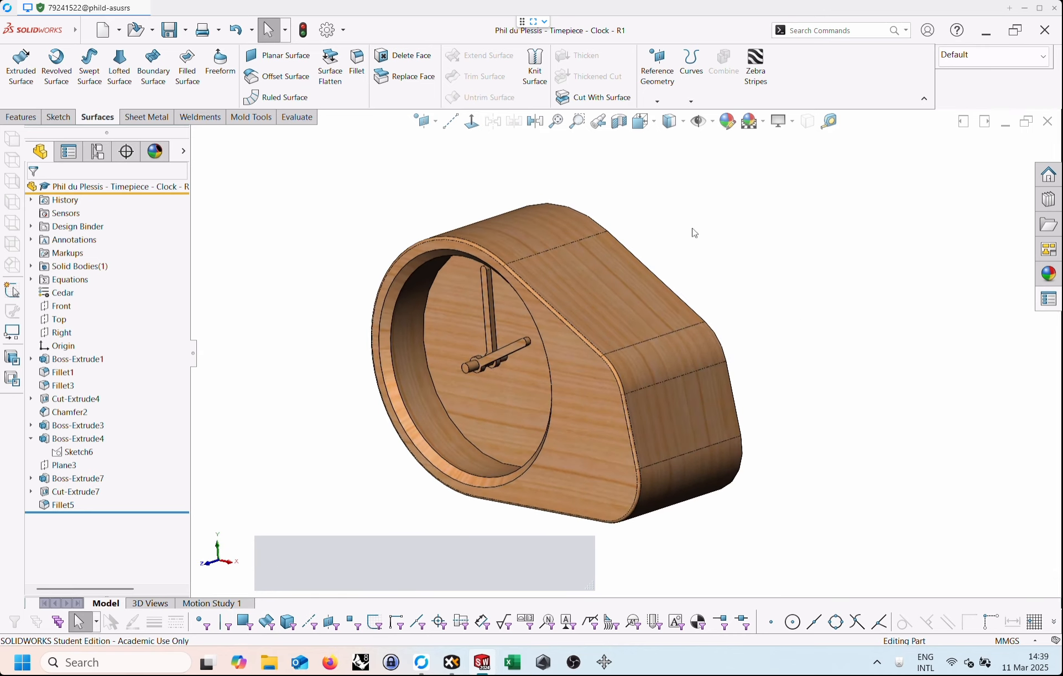
Make a new drawing from the clock part using the A2 - UJ template.
{"action": "left_click", "coordinate": [83, 31]}
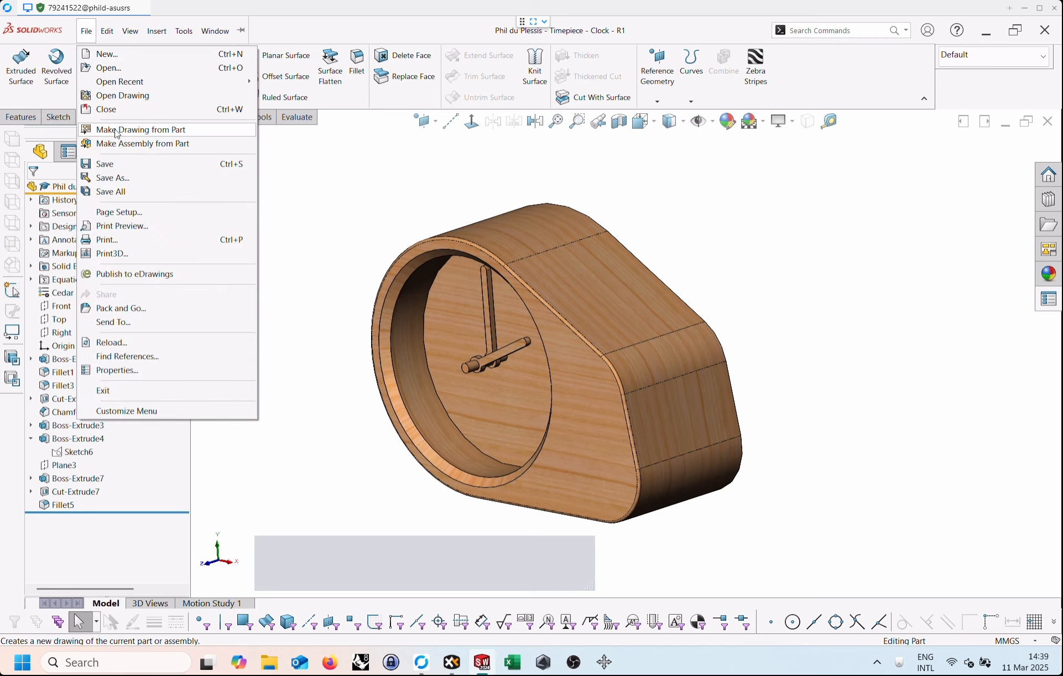
{"action": "left_click", "coordinate": [117, 132]}
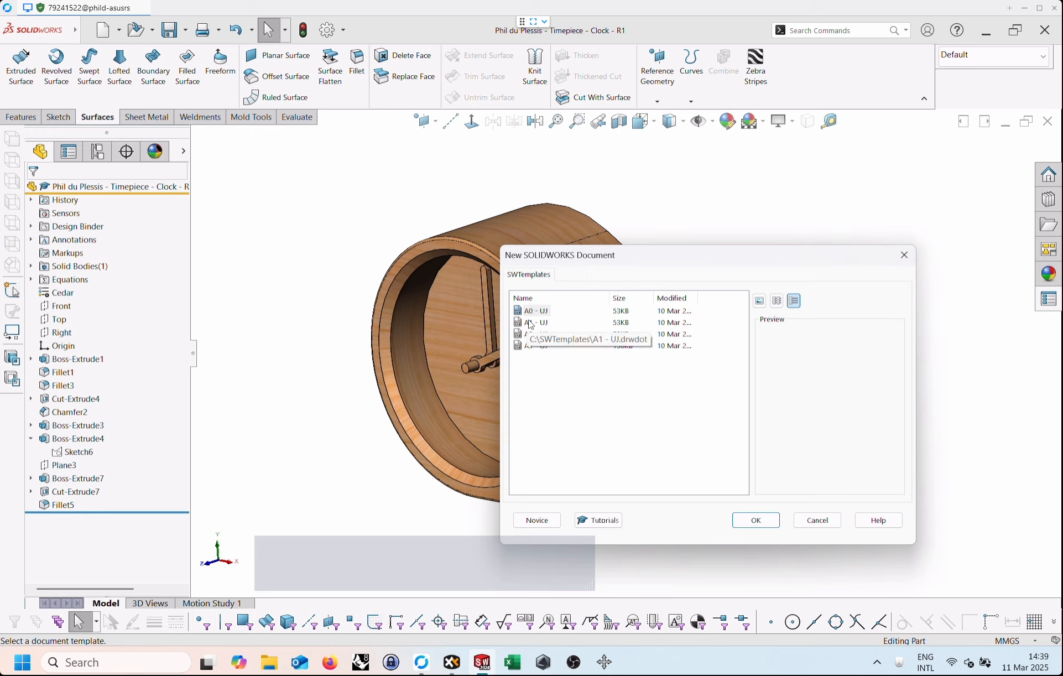
{"action": "left_click", "coordinate": [529, 334]}
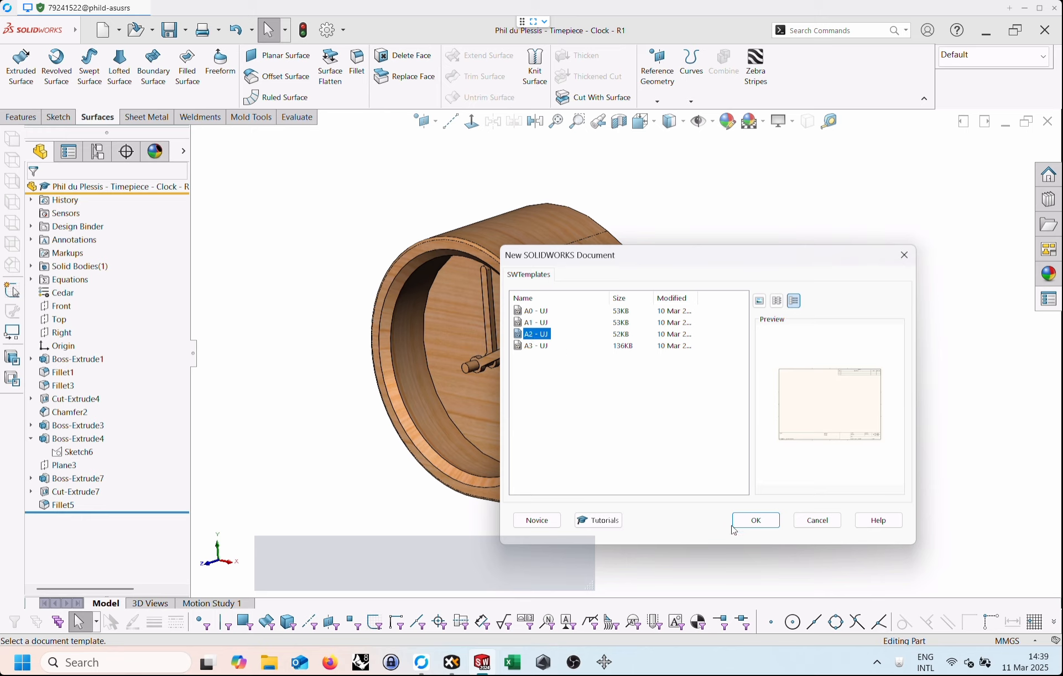
{"action": "left_click", "coordinate": [754, 523]}
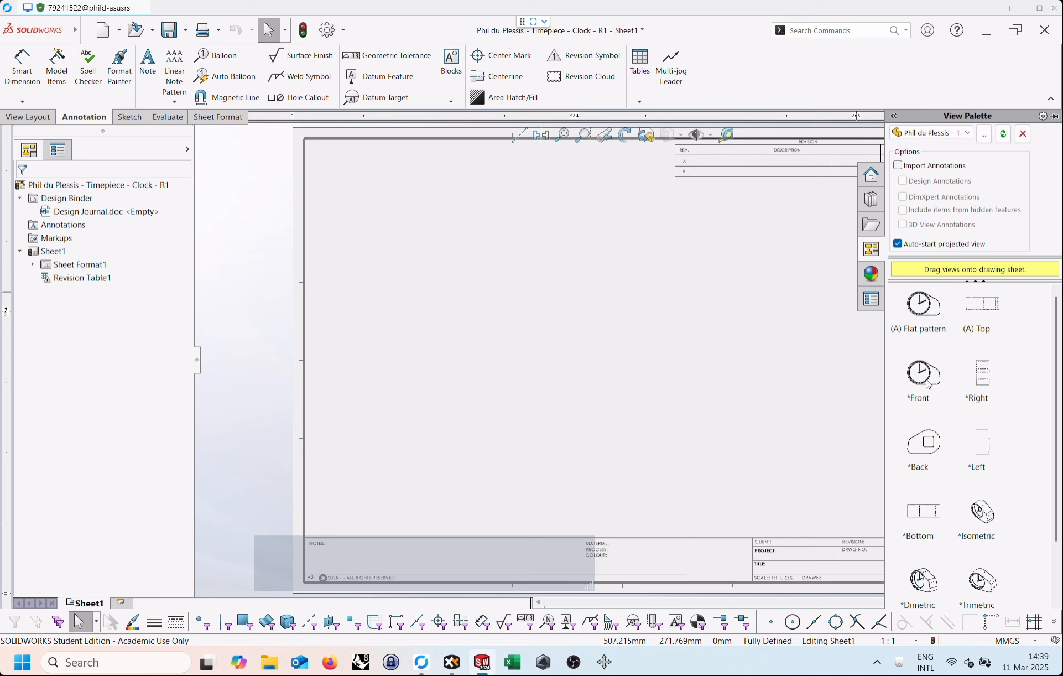
Place the clock's front view on the sheet with projected views below it, beside it and diagonally as a pictorial view.
{"action": "mouse_move", "coordinate": [928, 381]}
{"action": "left_mouse_down"}
{"action": "mouse_move", "coordinate": [489, 276]}
{"action": "mouse_move", "coordinate": [498, 273]}
{"action": "left_mouse_up"}
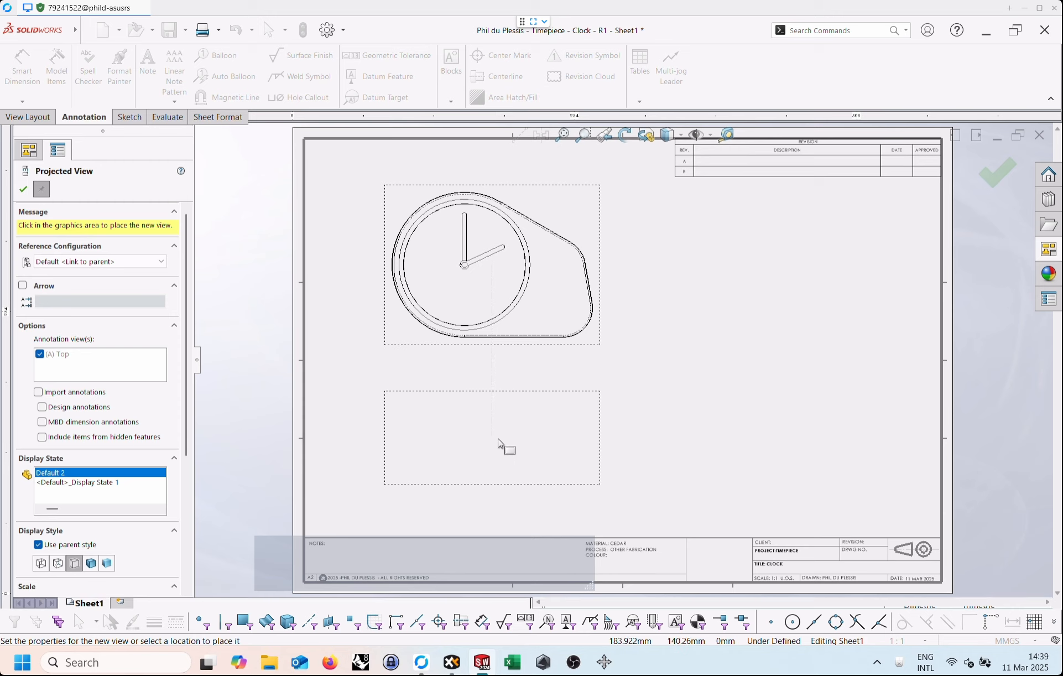
{"action": "left_click", "coordinate": [499, 445]}
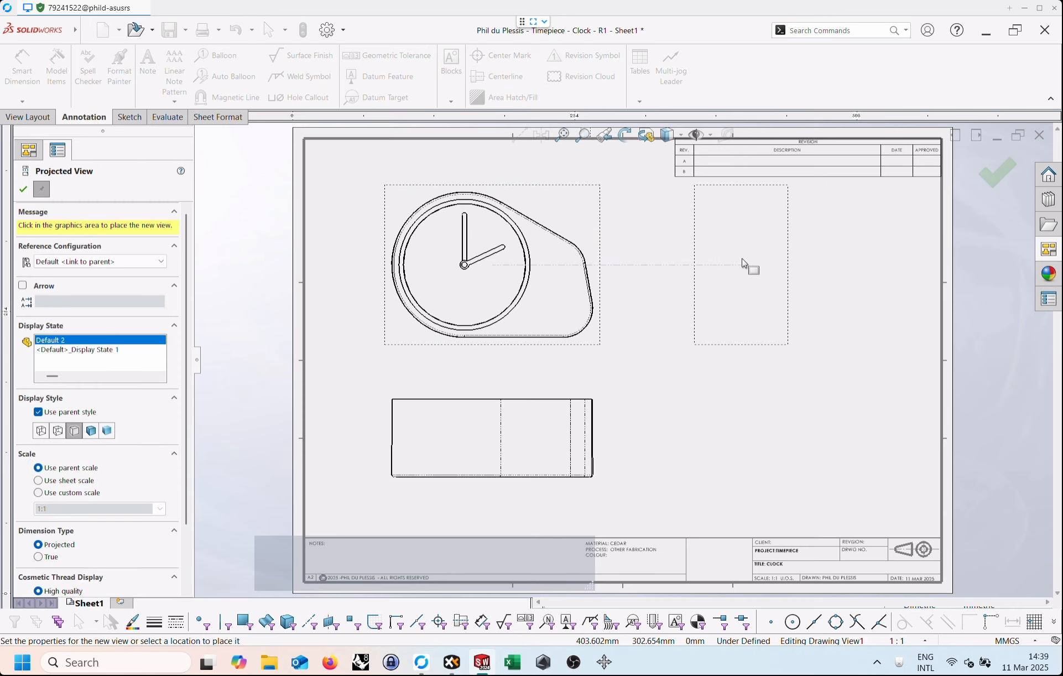
{"action": "left_click", "coordinate": [687, 266]}
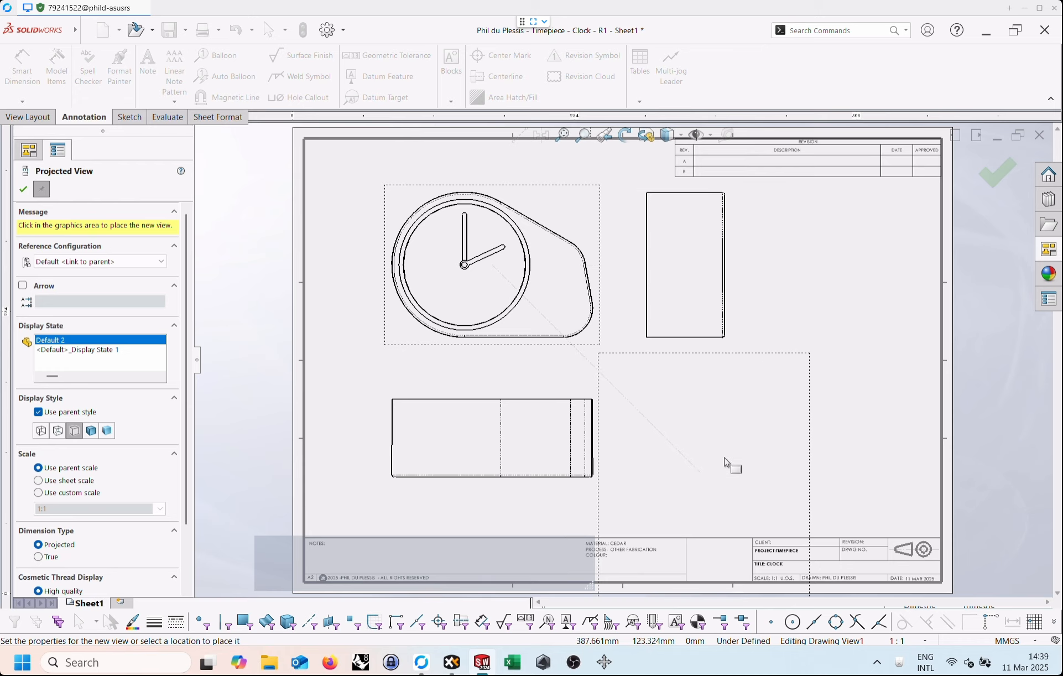
{"action": "left_click", "coordinate": [727, 464]}
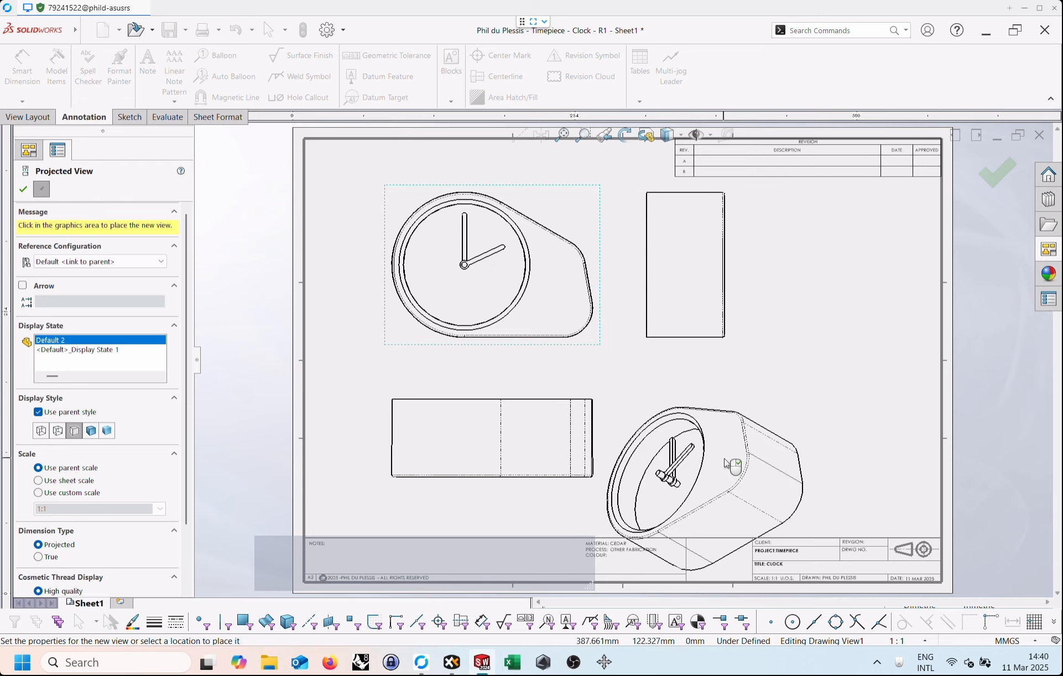
{"action": "key", "text": "Escape"}
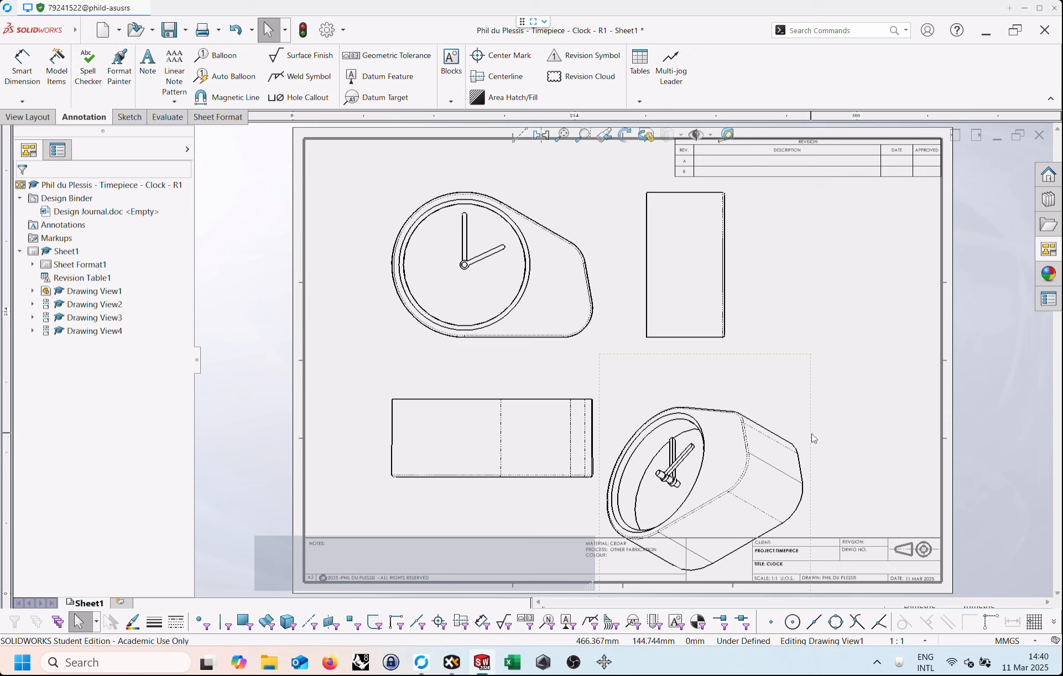
Move the pictorial clock view up inside the sheet frame, clear of the title block and the side view.
{"action": "mouse_move", "coordinate": [809, 437]}
{"action": "left_mouse_down"}
{"action": "mouse_move", "coordinate": [880, 375]}
{"action": "mouse_move", "coordinate": [885, 354]}
{"action": "left_mouse_up"}
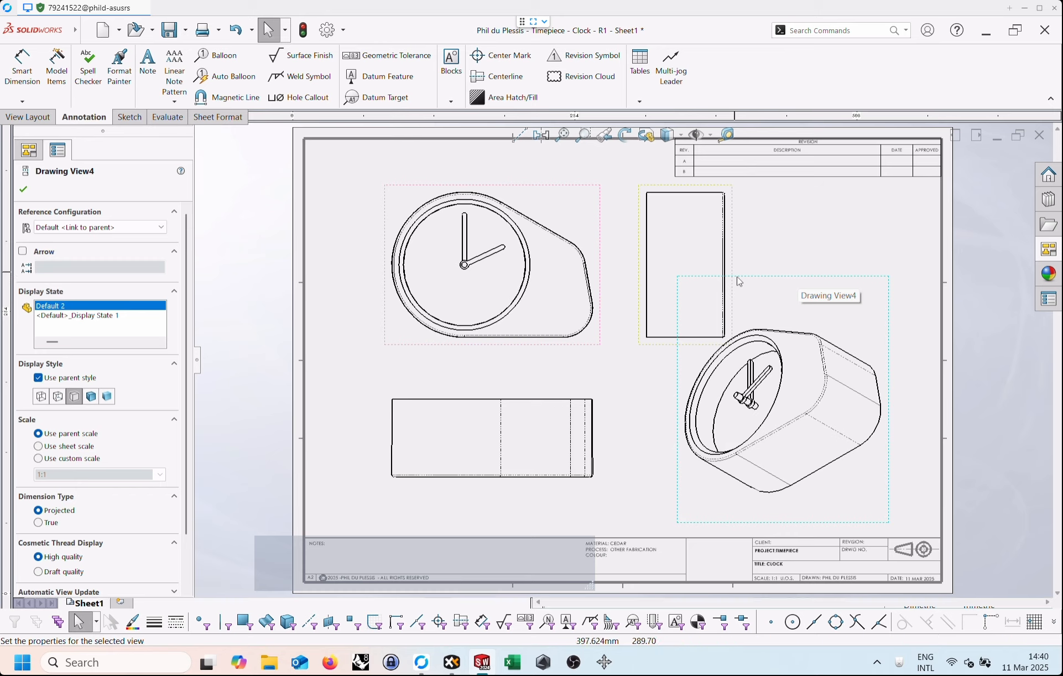
{"action": "left_click", "coordinate": [788, 241]}
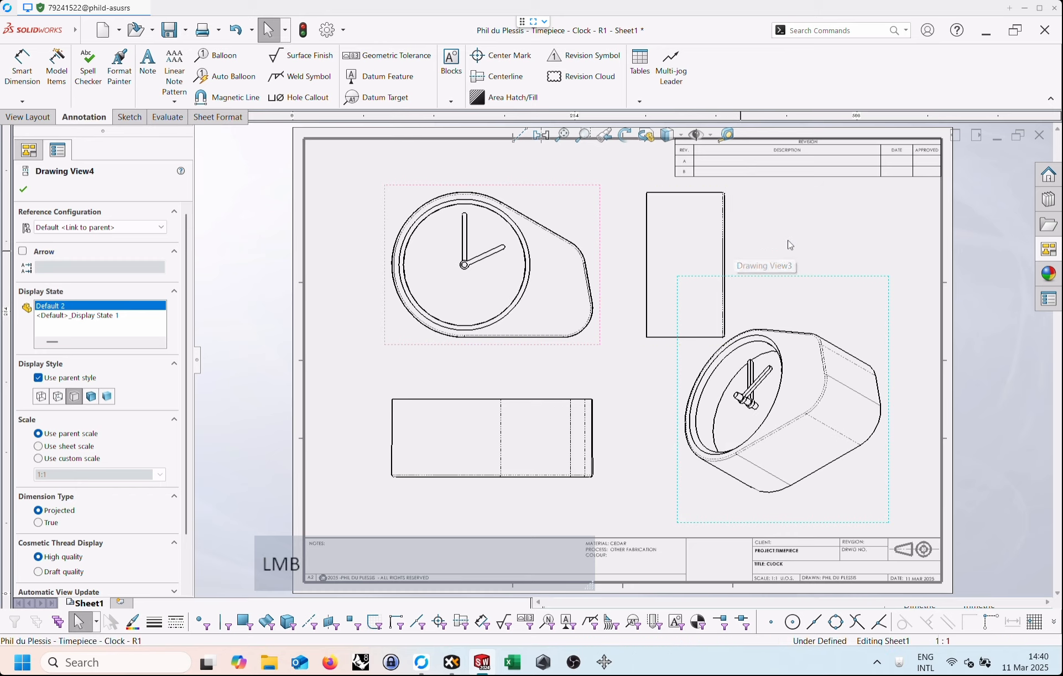
{"action": "mouse_move", "coordinate": [776, 277]}
{"action": "left_mouse_down"}
{"action": "mouse_move", "coordinate": [760, 264]}
{"action": "mouse_move", "coordinate": [812, 286]}
{"action": "mouse_move", "coordinate": [731, 251]}
{"action": "mouse_move", "coordinate": [817, 278]}
{"action": "left_mouse_up"}
{"action": "left_click", "coordinate": [788, 244]}
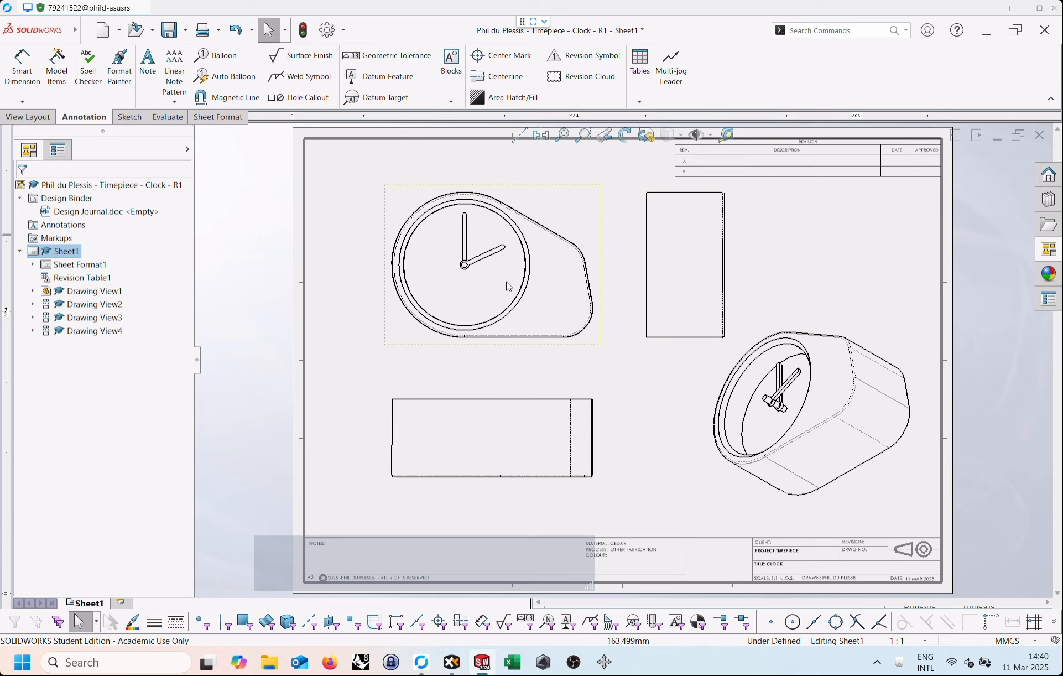
Change the sheet format to A1 - UJ in the sheet properties.
{"action": "right_click", "coordinate": [50, 253]}
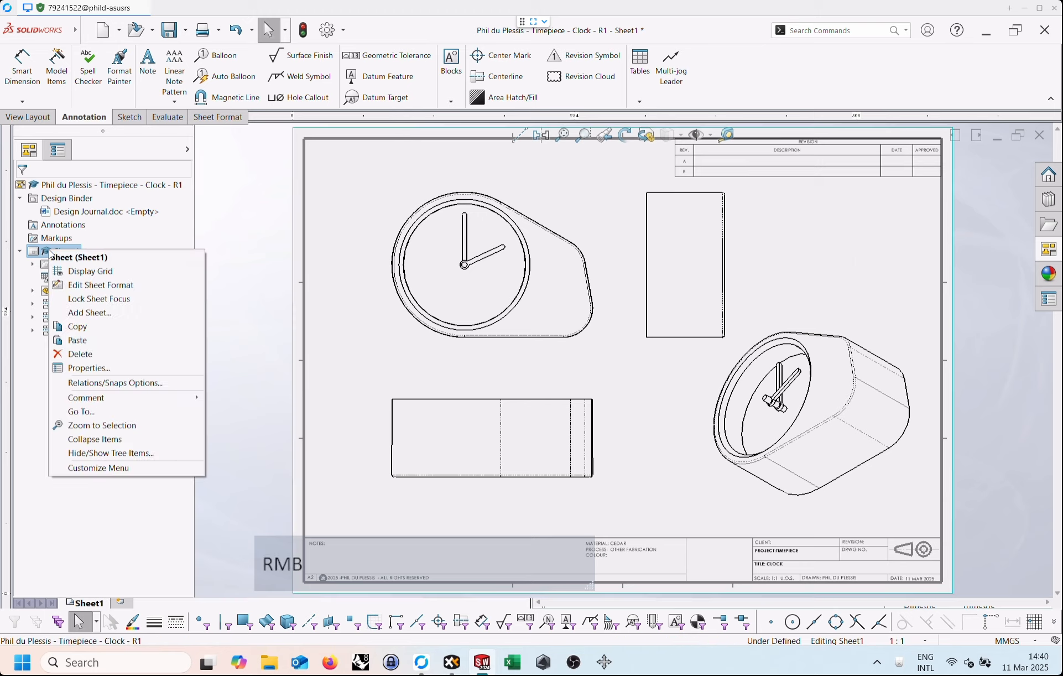
{"action": "left_click", "coordinate": [89, 368]}
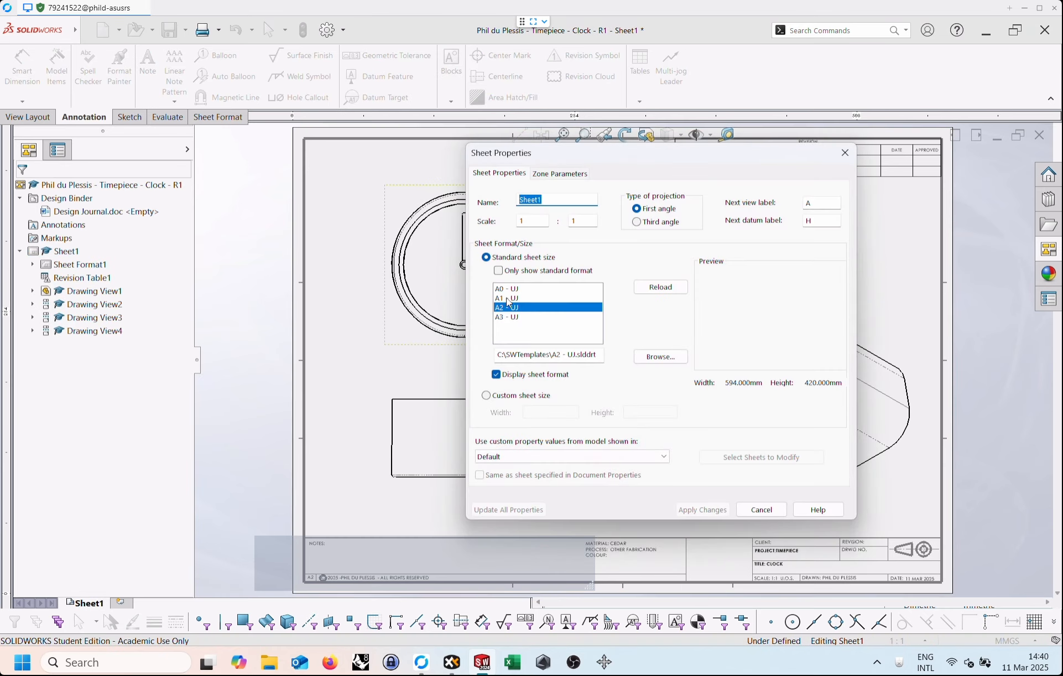
{"action": "left_click", "coordinate": [502, 298]}
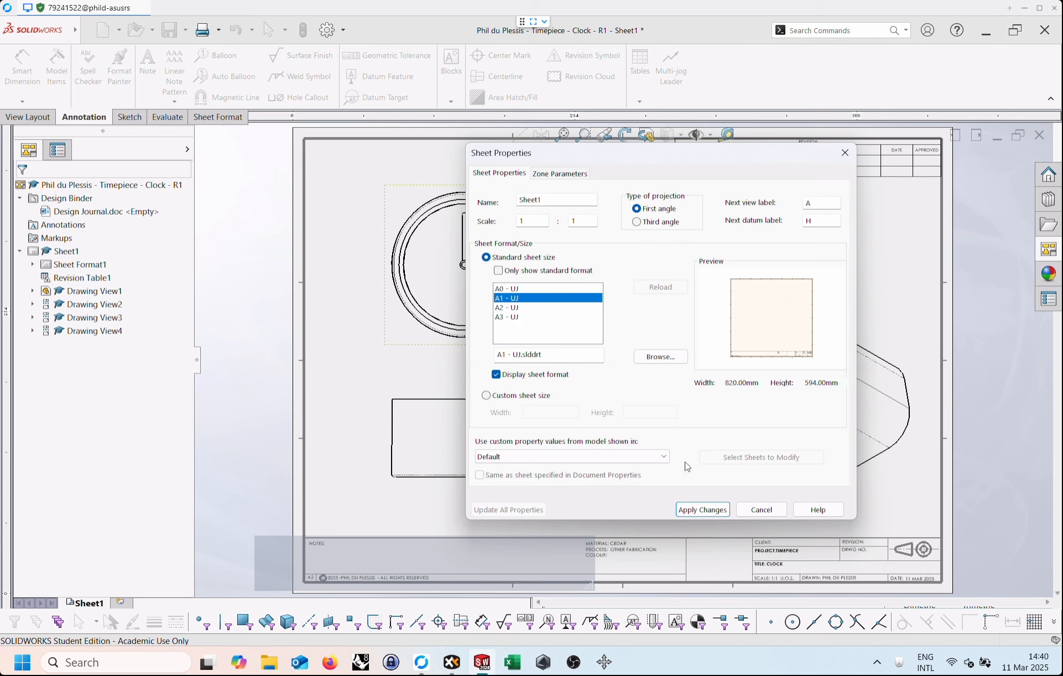
{"action": "left_click", "coordinate": [698, 510]}
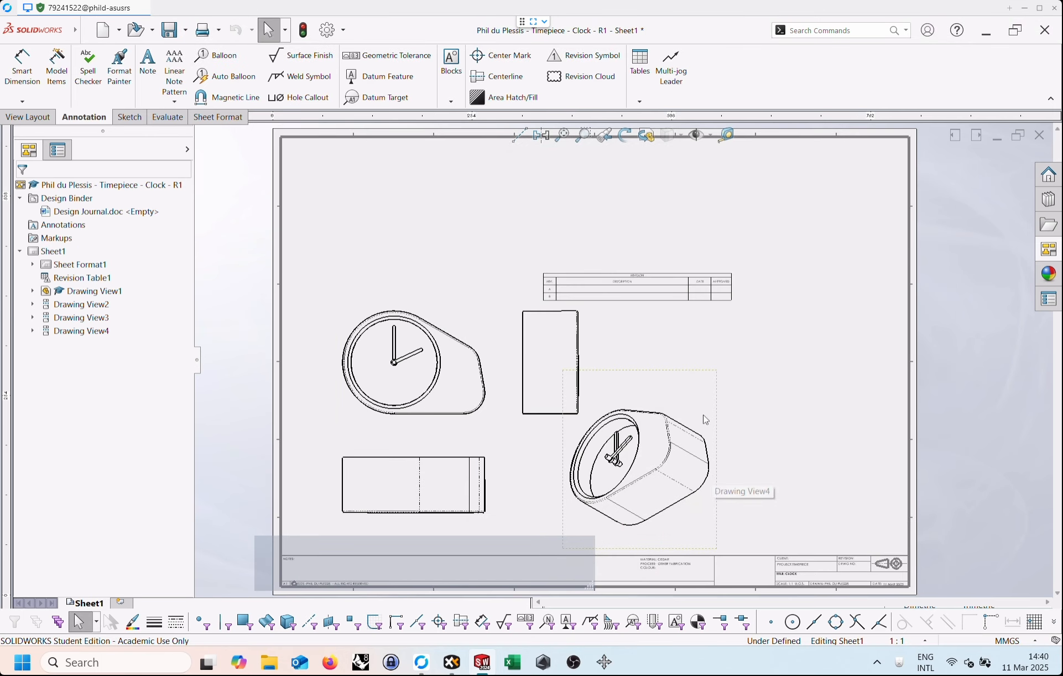
Move the revision table into the upper-right corner of the A1 sheet frame.
{"action": "scroll", "coordinate": [743, 313], "scroll_direction": "down", "scroll_amount": 1}
{"action": "left_click", "coordinate": [556, 288]}
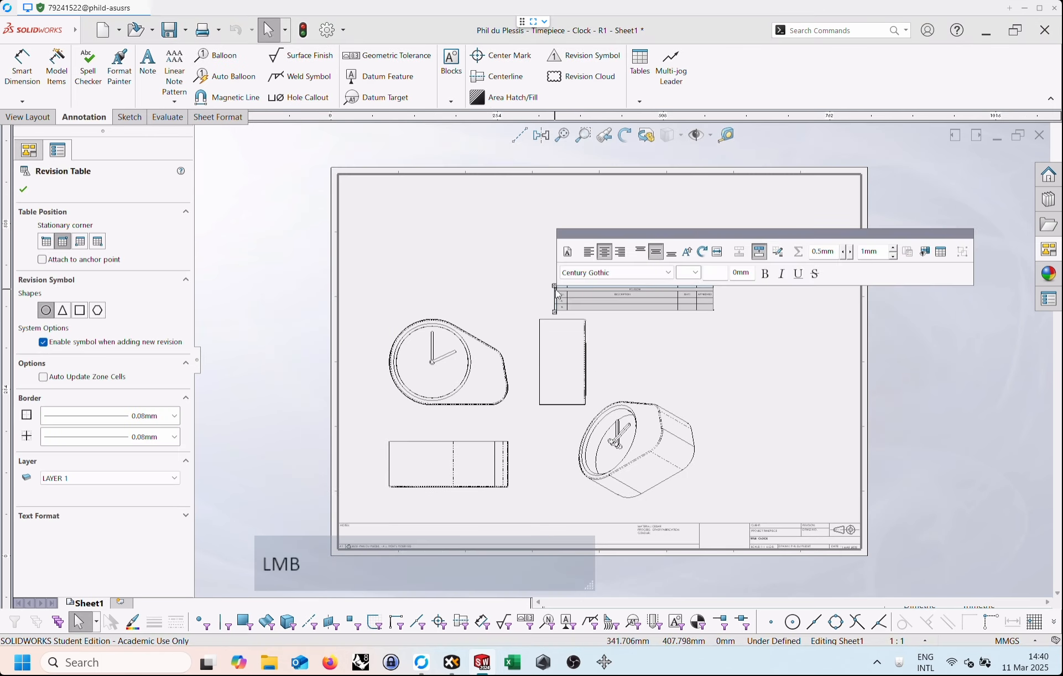
{"action": "left_click_drag", "start_coordinate": [555, 287], "coordinate": [694, 183]}
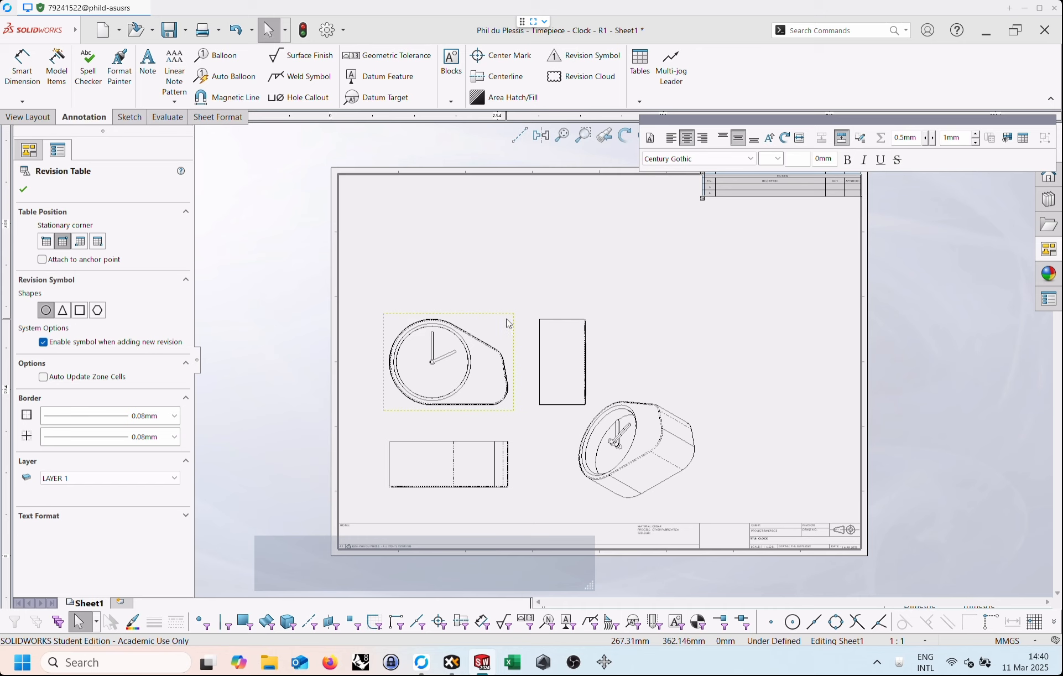
Rearrange the front, side, lower projected and pictorial views so they are spread evenly over the A1 sheet.
{"action": "mouse_move", "coordinate": [506, 328]}
{"action": "left_mouse_down"}
{"action": "mouse_move", "coordinate": [506, 273]}
{"action": "mouse_move", "coordinate": [521, 262]}
{"action": "left_mouse_up"}
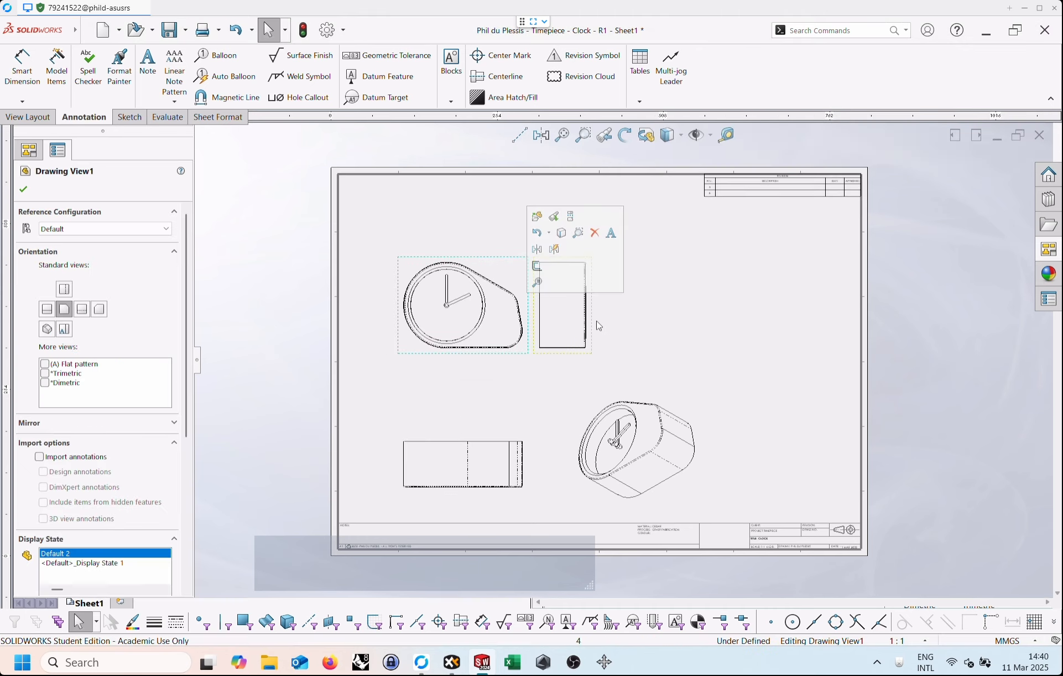
{"action": "left_click_drag", "start_coordinate": [604, 325], "coordinate": [683, 326]}
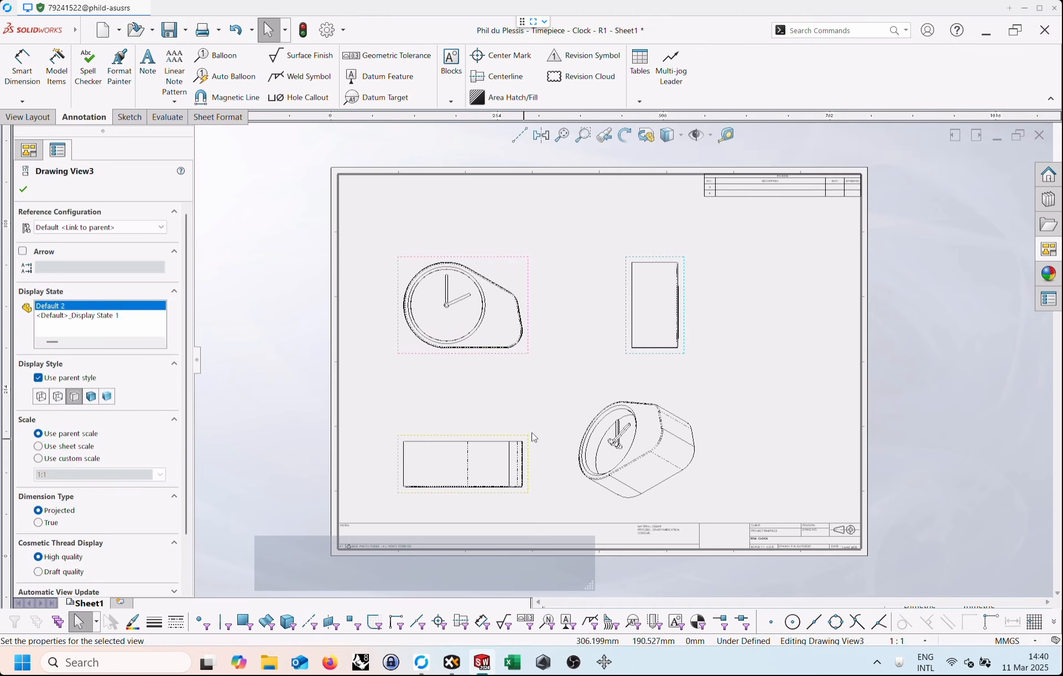
{"action": "left_click_drag", "start_coordinate": [532, 438], "coordinate": [532, 397]}
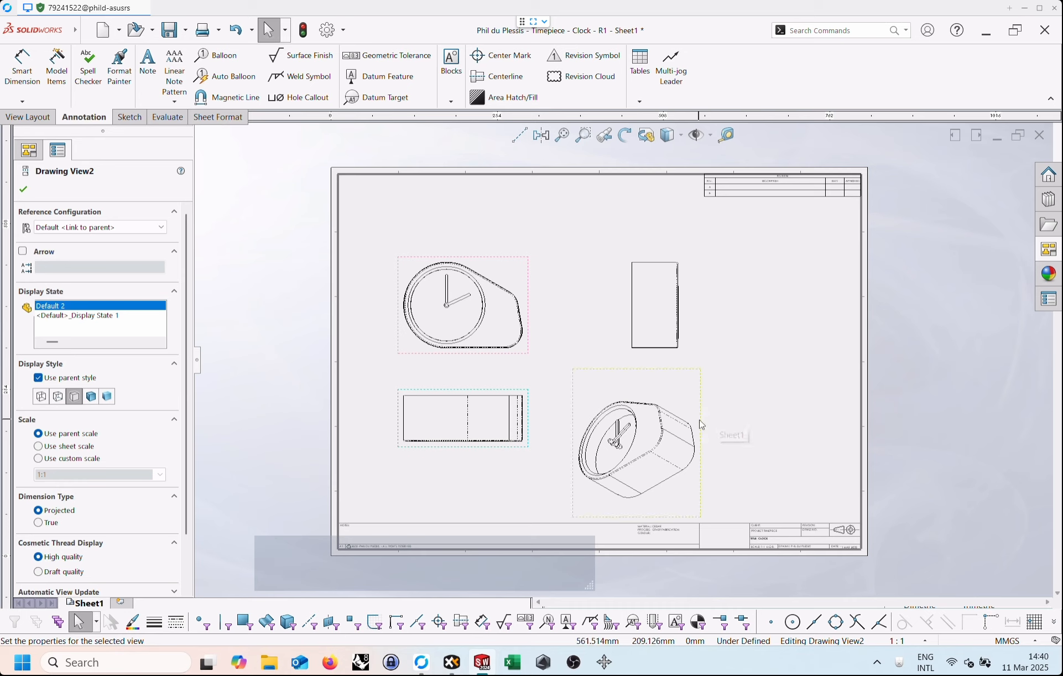
{"action": "left_click_drag", "start_coordinate": [700, 425], "coordinate": [782, 400]}
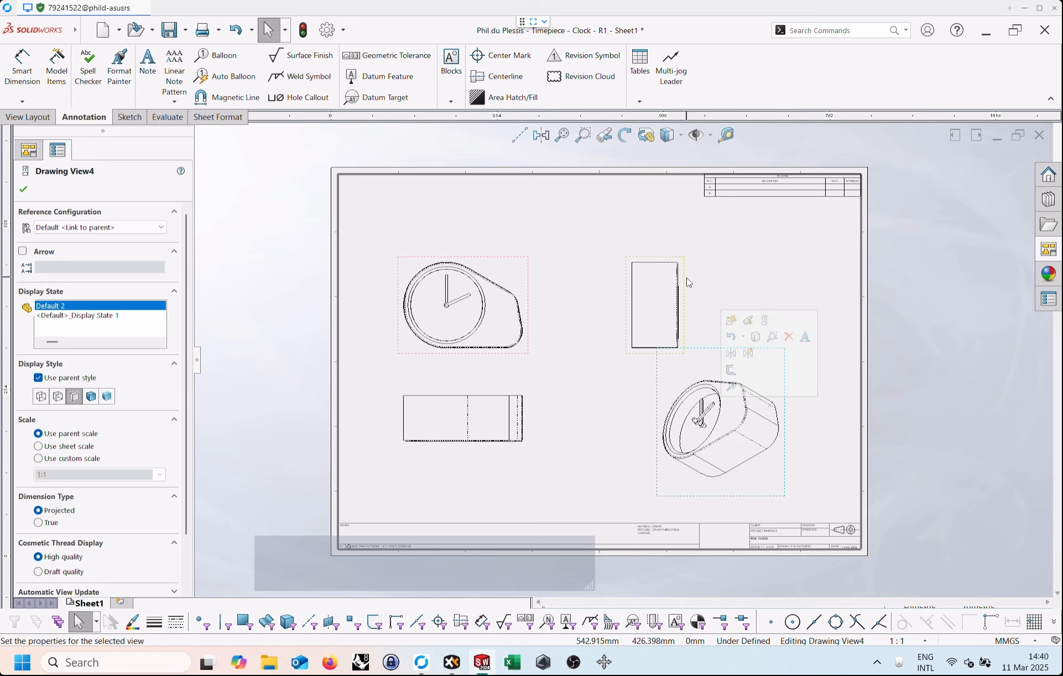
{"action": "mouse_move", "coordinate": [525, 251]}
{"action": "left_mouse_down"}
{"action": "mouse_move", "coordinate": [541, 231]}
{"action": "mouse_move", "coordinate": [559, 228]}
{"action": "left_mouse_up"}
{"action": "left_click_drag", "start_coordinate": [685, 291], "coordinate": [713, 291]}
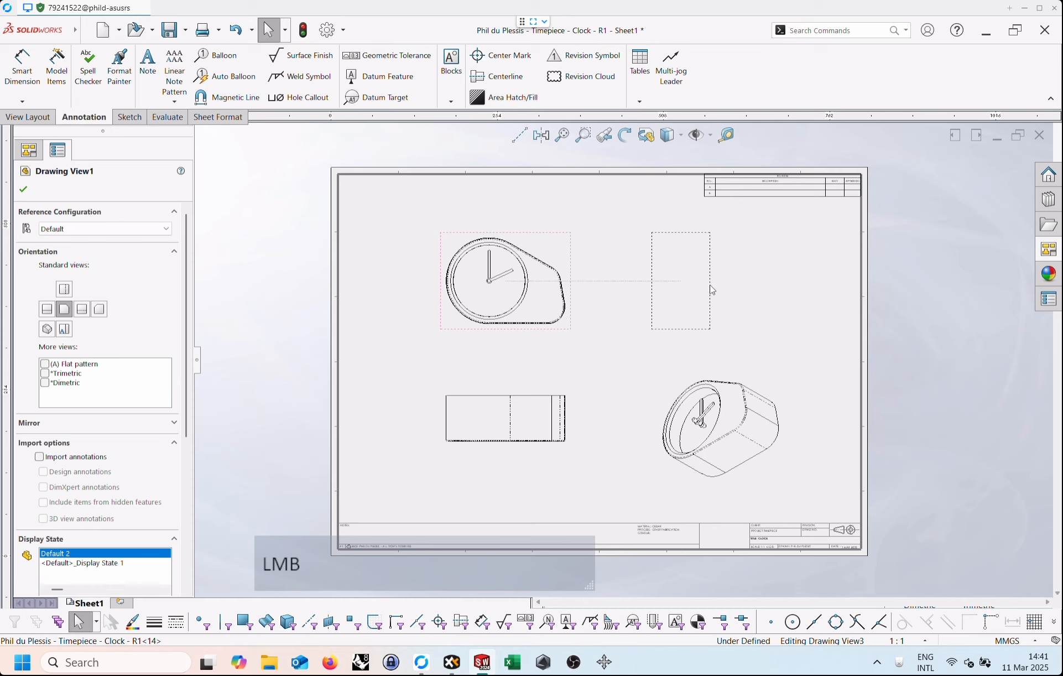
{"action": "scroll", "coordinate": [697, 376], "scroll_direction": "down", "scroll_amount": 1}
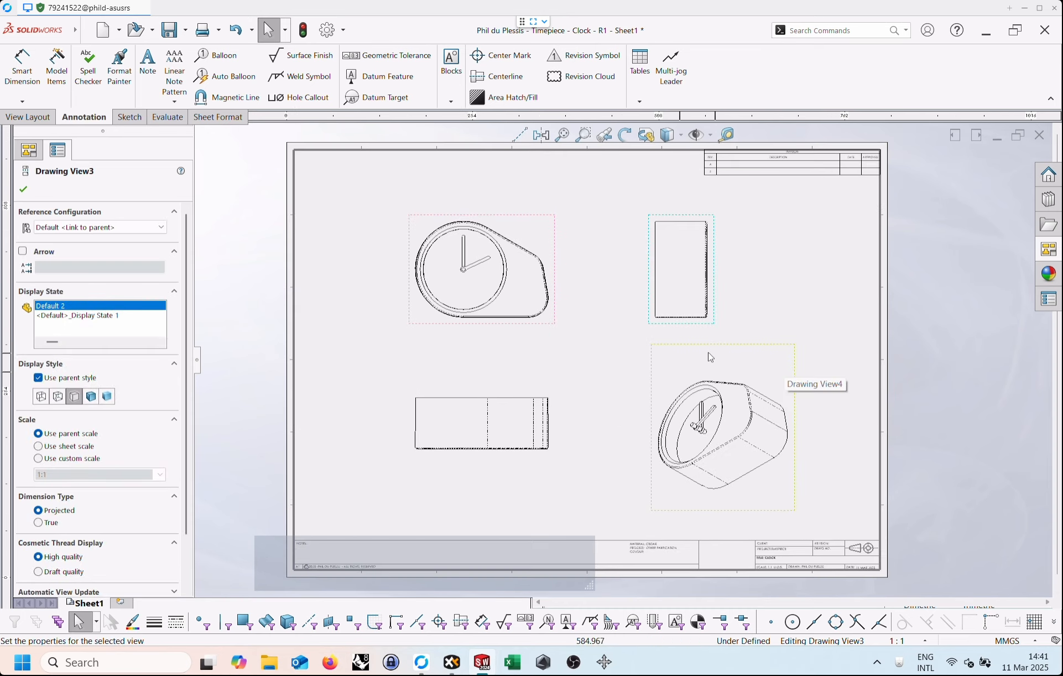
{"action": "left_click", "coordinate": [572, 347]}
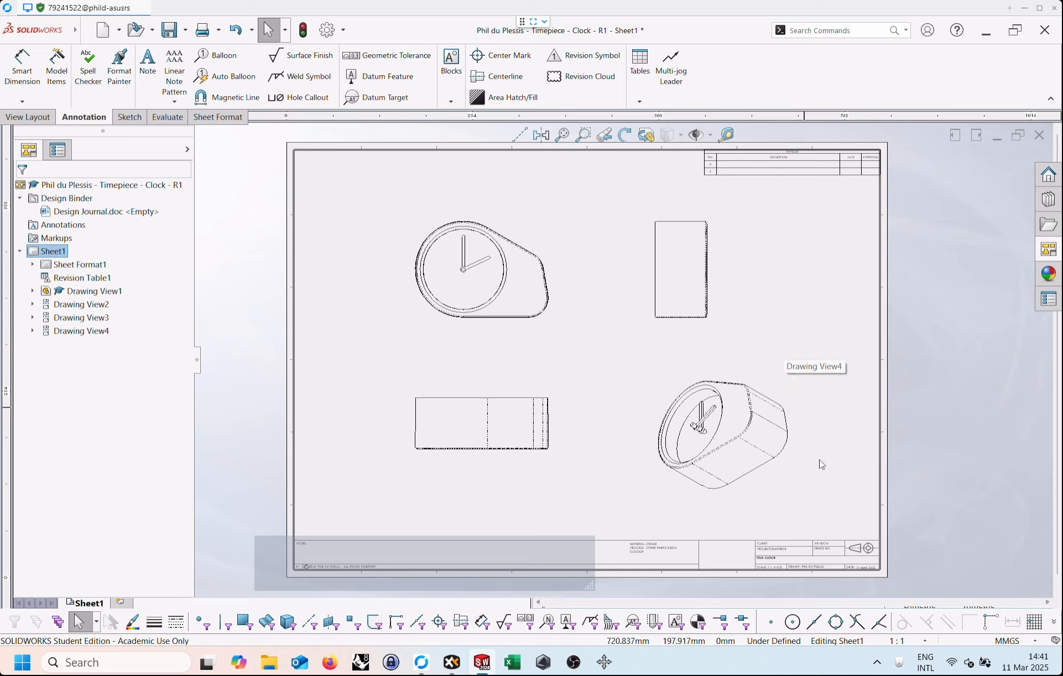
Switch to the clock part and review its custom properties, such as project, title, material and manufacturing process.
{"action": "right_click", "coordinate": [947, 335]}
{"action": "left_click", "coordinate": [861, 299]}
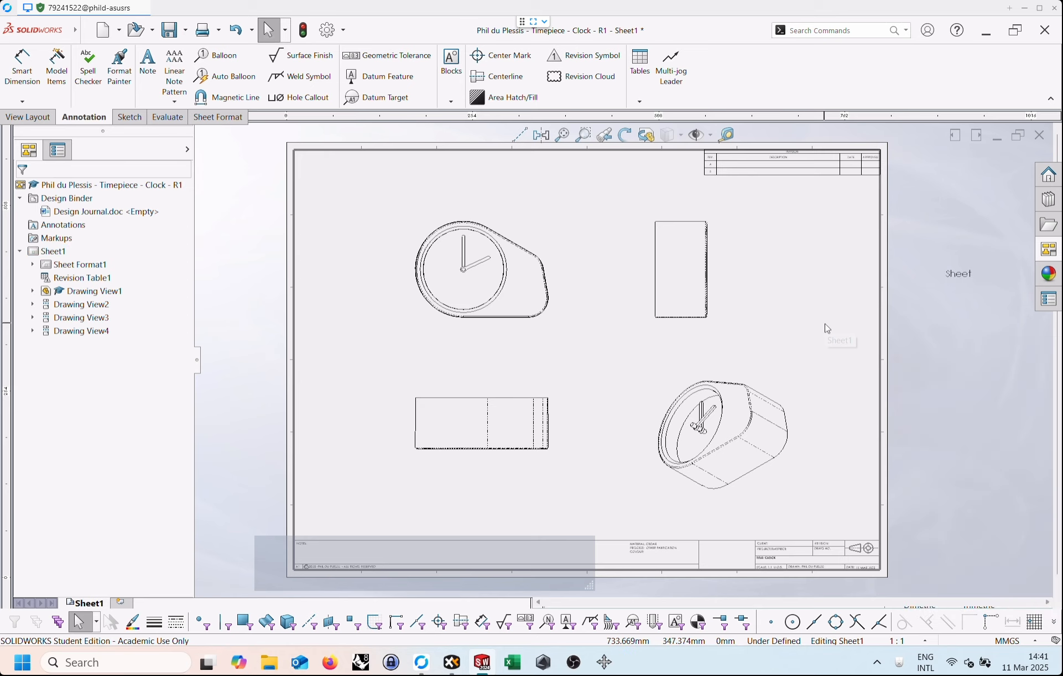
{"action": "right_click_drag", "start_coordinate": [824, 338], "coordinate": [830, 410]}
{"action": "left_click", "coordinate": [586, 349]}
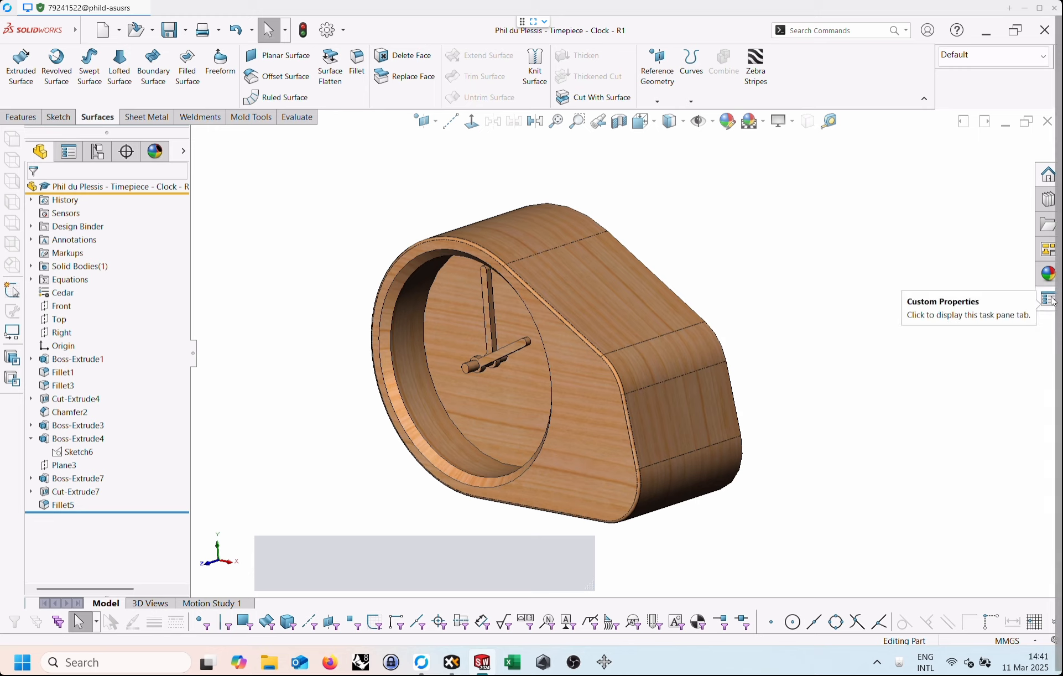
{"action": "left_click", "coordinate": [1049, 301]}
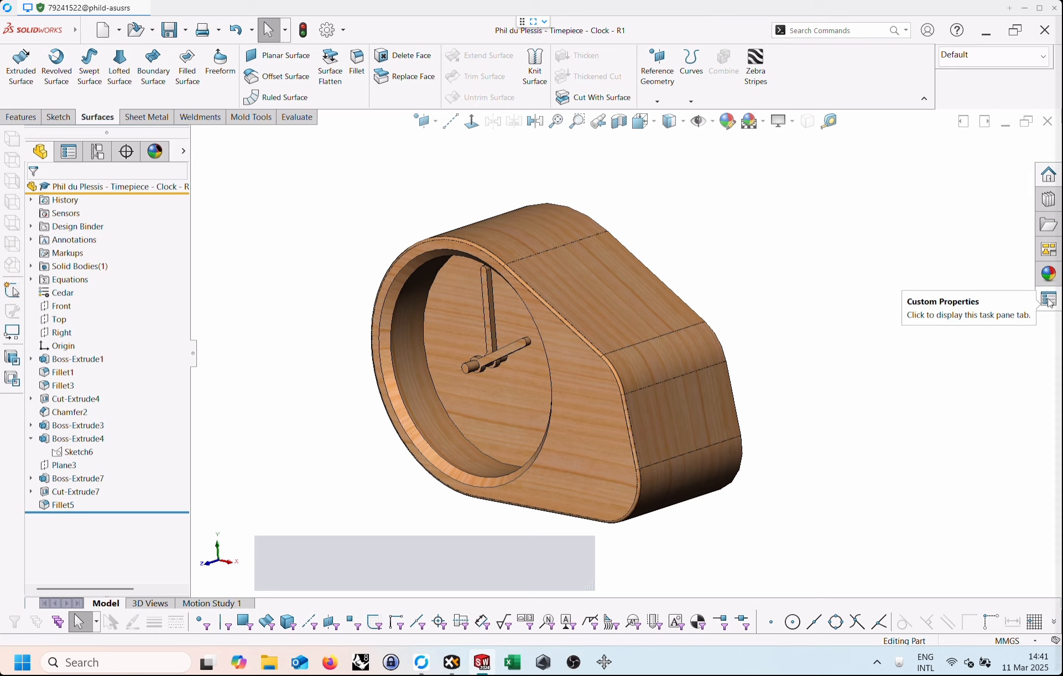
{"action": "left_click", "coordinate": [1049, 300]}
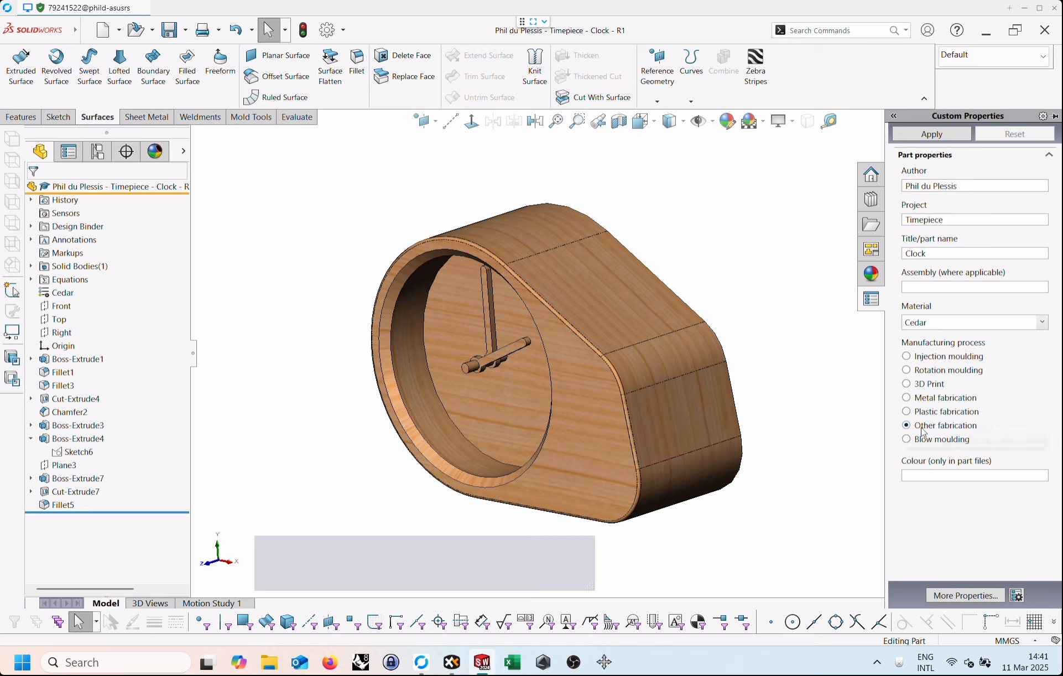
{"action": "left_click", "coordinate": [857, 401]}
{"action": "right_click", "coordinate": [864, 386]}
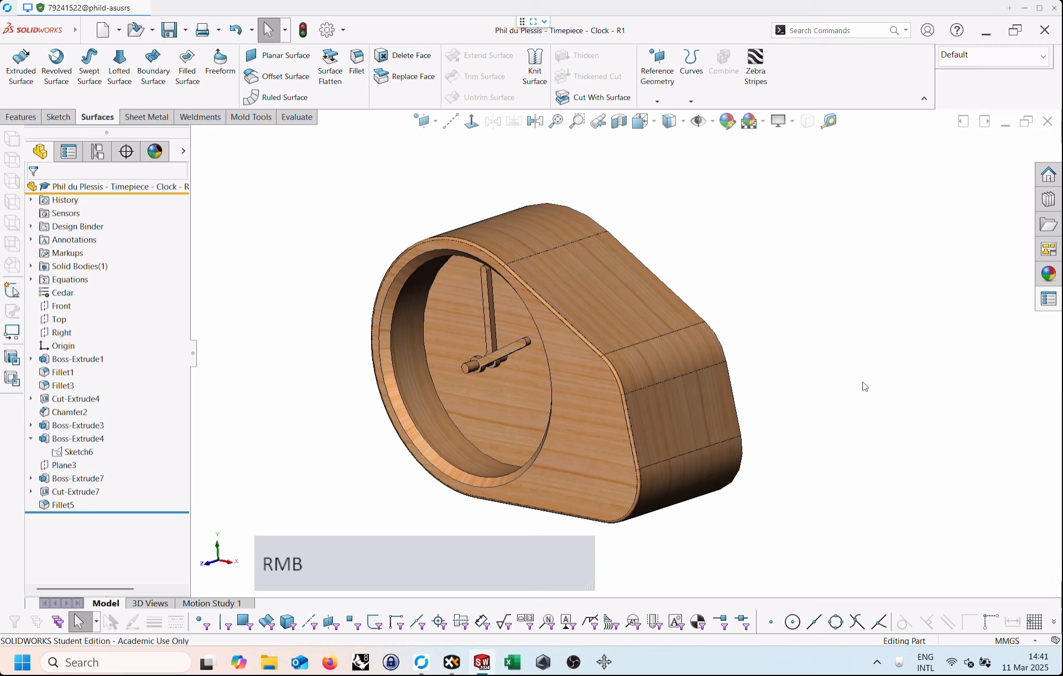
Return to the clock drawing and check the title block's material, process, project, title and scale entries.
{"action": "right_click_drag", "start_coordinate": [863, 382], "coordinate": [870, 446]}
{"action": "left_click", "coordinate": [581, 343]}
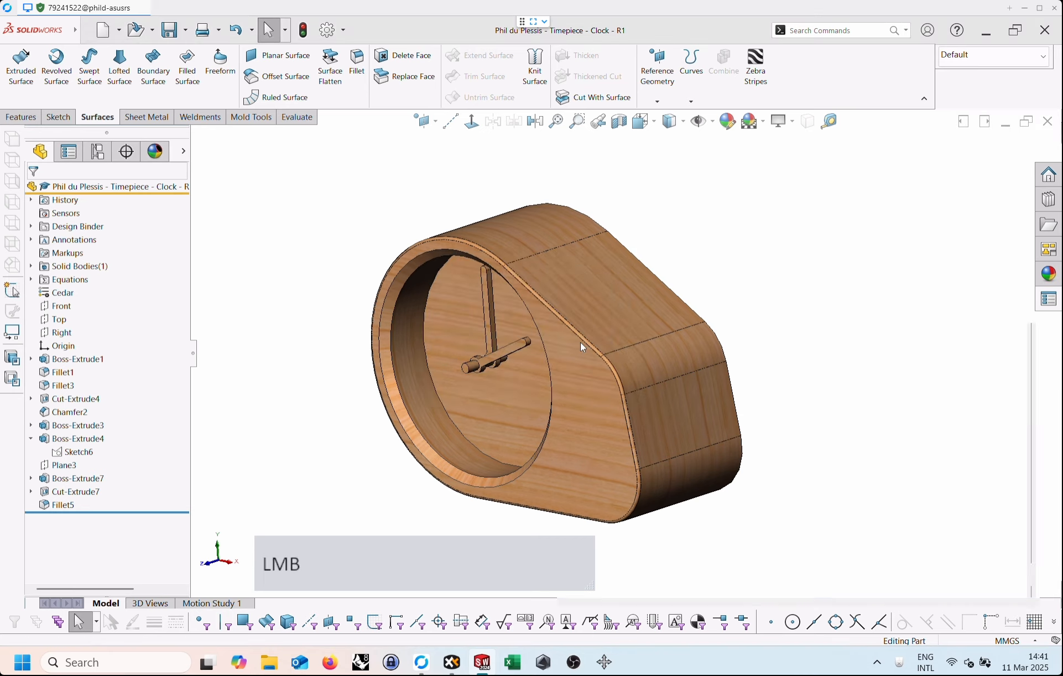
{"action": "scroll", "coordinate": [754, 275], "scroll_direction": "down", "scroll_amount": 2}
{"action": "scroll", "coordinate": [746, 513], "scroll_direction": "up", "scroll_amount": 1}
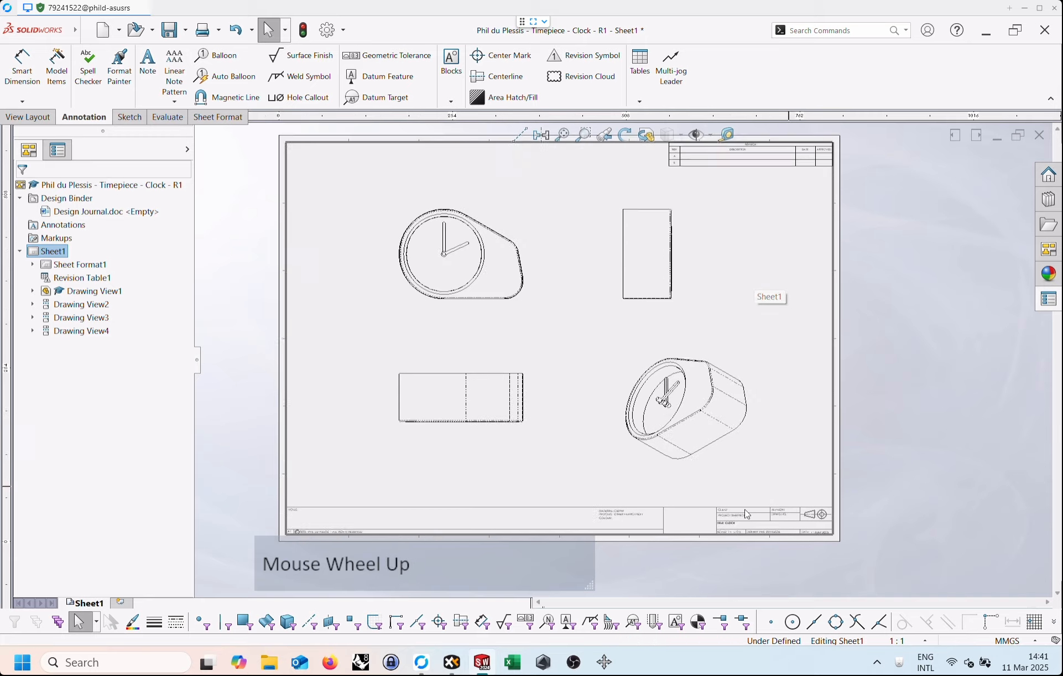
{"action": "scroll", "coordinate": [747, 514], "scroll_direction": "up", "scroll_amount": 3}
{"action": "scroll", "coordinate": [658, 445], "scroll_direction": "up", "scroll_amount": 1}
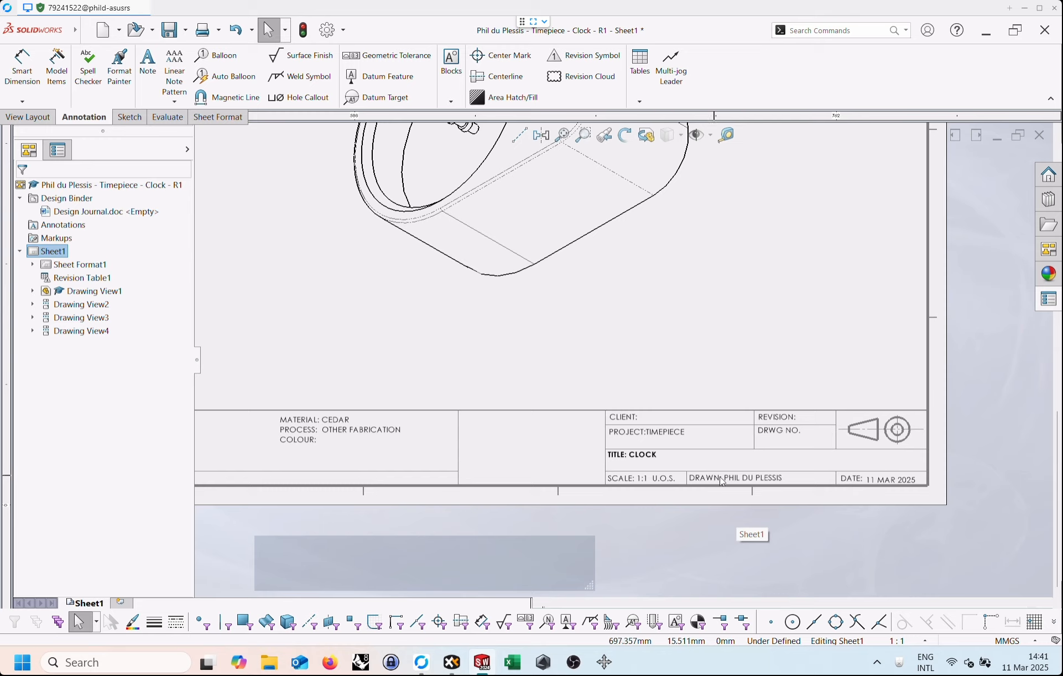
{"action": "scroll", "coordinate": [830, 437], "scroll_direction": "down", "scroll_amount": 6}
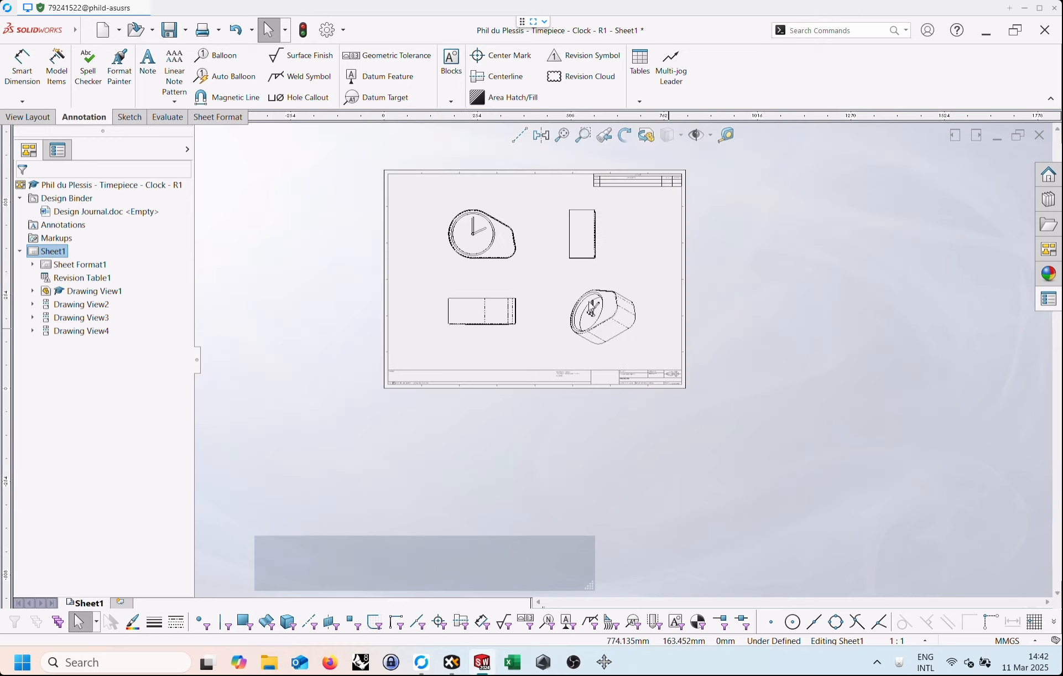
Try to add a radius dimension to the large outer arc of the front view with Smart Dimension.
{"action": "scroll", "coordinate": [413, 216], "scroll_direction": "up", "scroll_amount": 1}
{"action": "scroll", "coordinate": [412, 216], "scroll_direction": "up", "scroll_amount": 3}
{"action": "scroll", "coordinate": [749, 339], "scroll_direction": "up", "scroll_amount": 2}
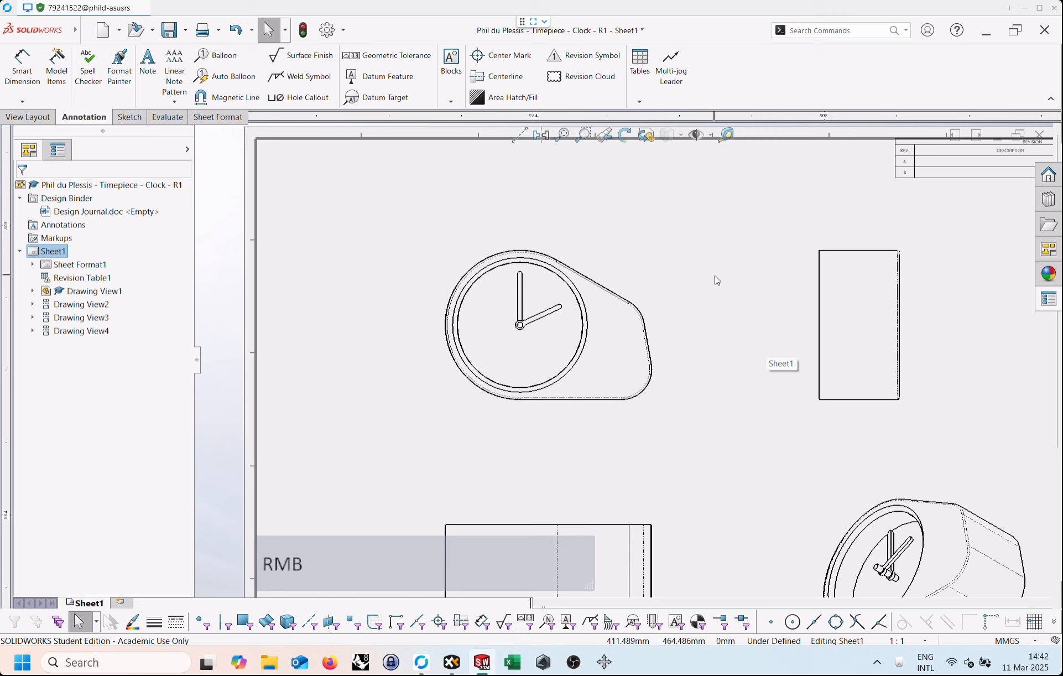
{"action": "right_click_drag", "start_coordinate": [718, 281], "coordinate": [714, 213]}
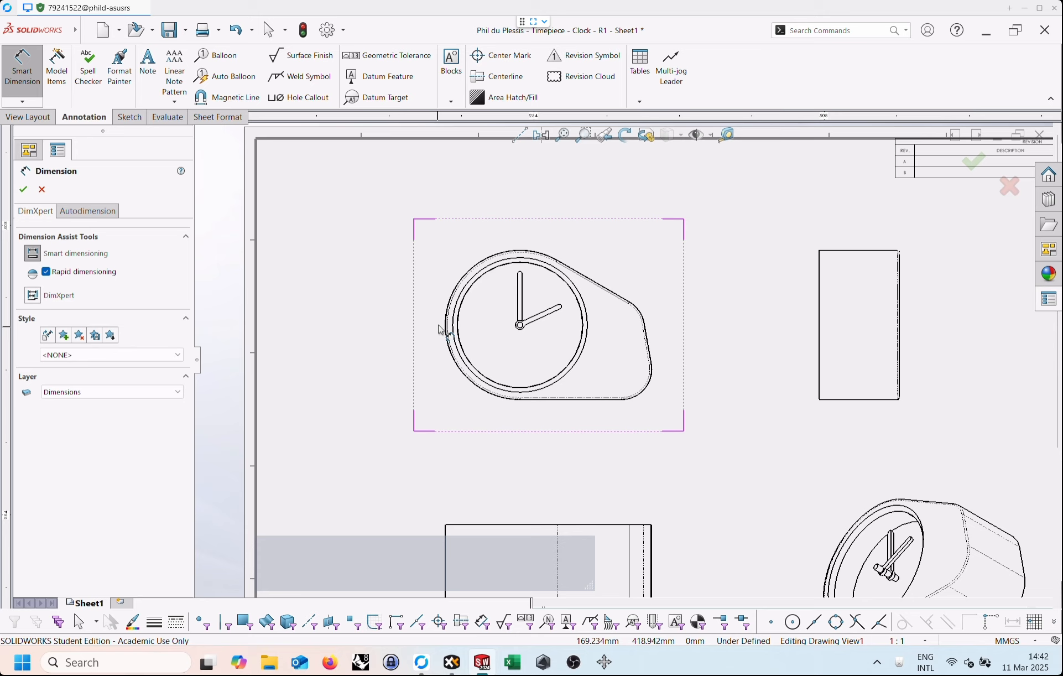
{"action": "scroll", "coordinate": [441, 329], "scroll_direction": "up", "scroll_amount": 2}
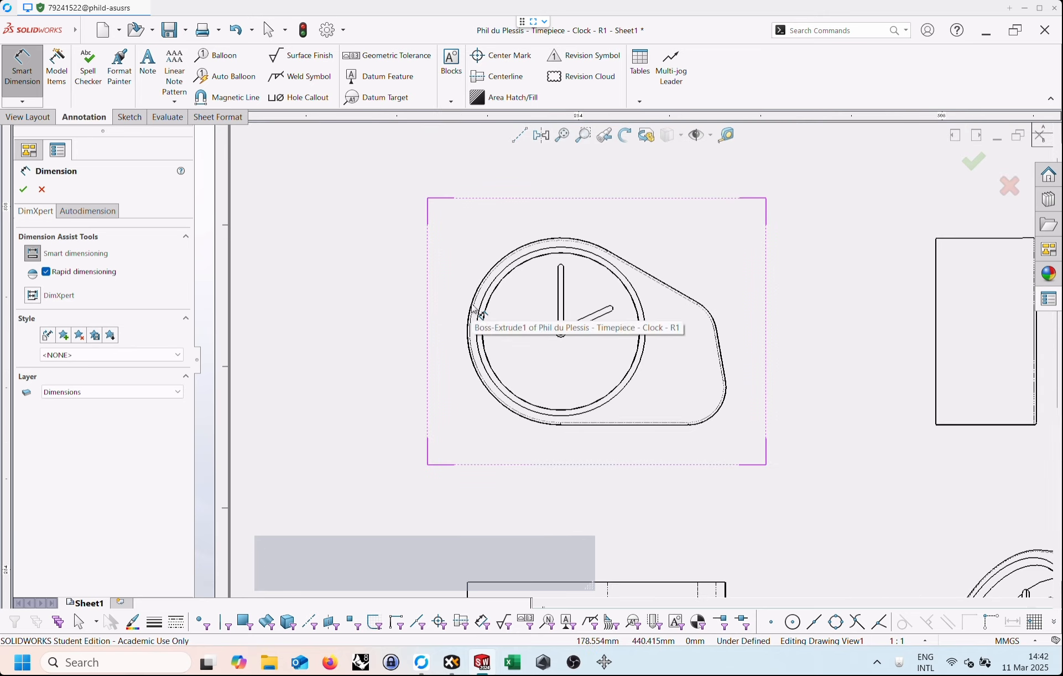
{"action": "left_click", "coordinate": [474, 307]}
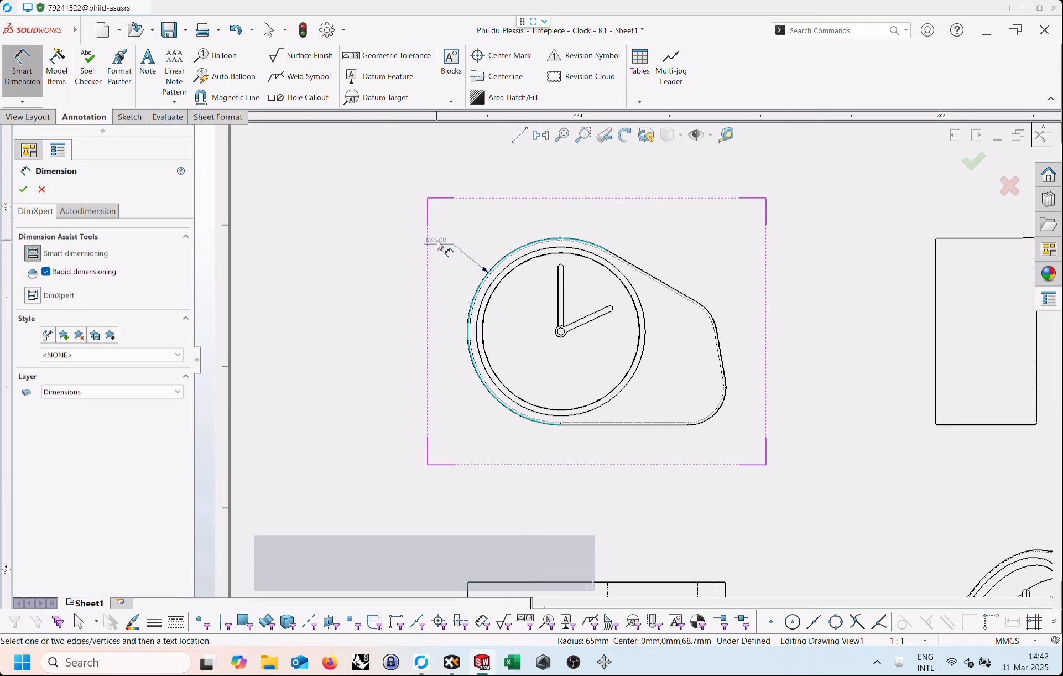
{"action": "key", "text": "Escape"}
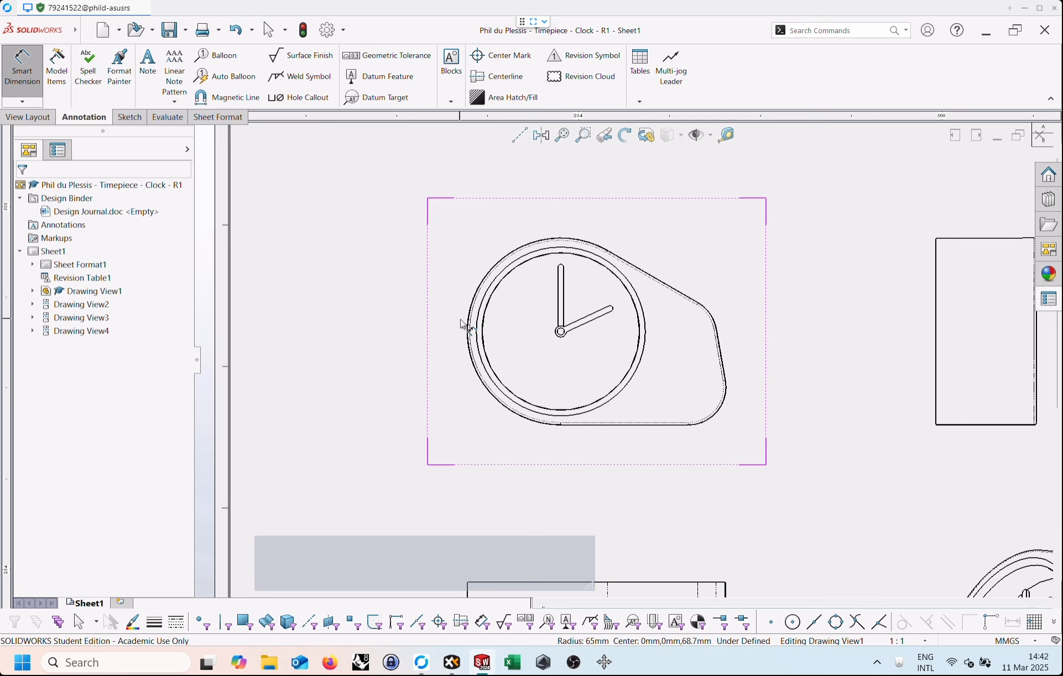
Dimension the front view's overall width from the large outer arc to the opposite rounded corner, placing it below the view.
{"action": "key", "text": "shift"}
{"action": "left_click", "coordinate": [472, 316], "text": "shift"}
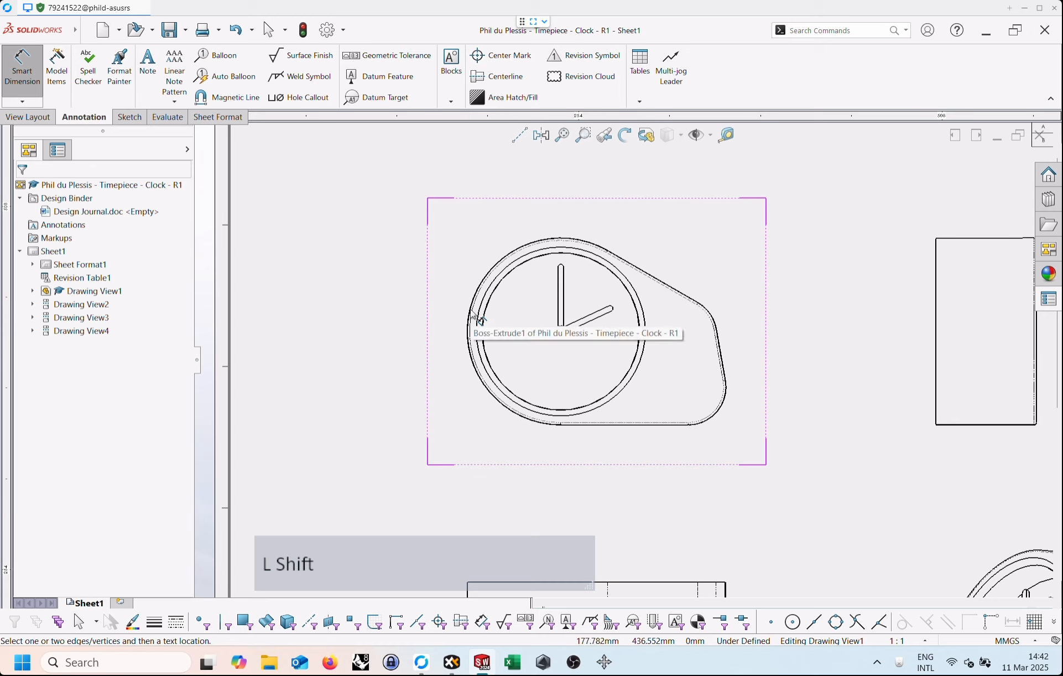
{"action": "left_click", "coordinate": [475, 315], "text": "shift"}
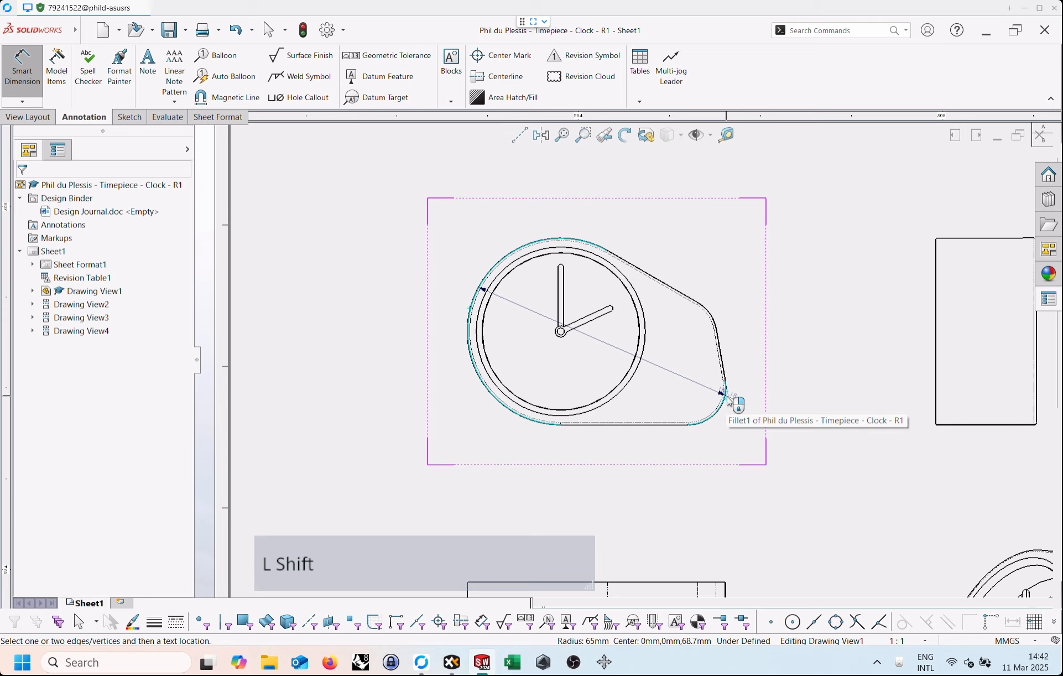
{"action": "left_click", "coordinate": [727, 397], "text": "shift"}
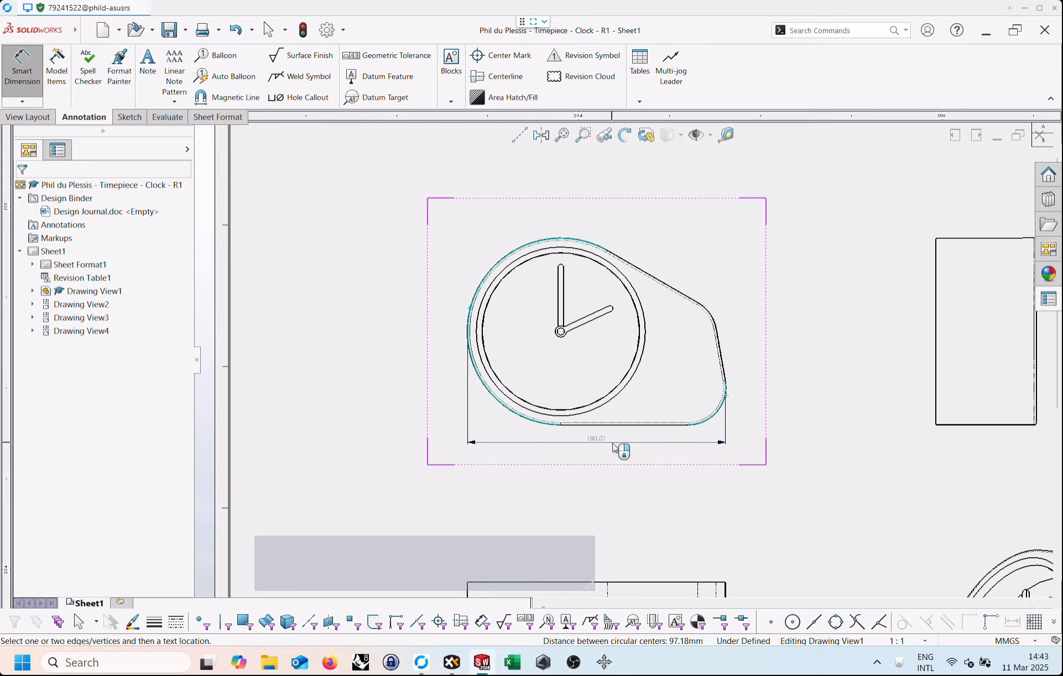
{"action": "left_click", "coordinate": [614, 447]}
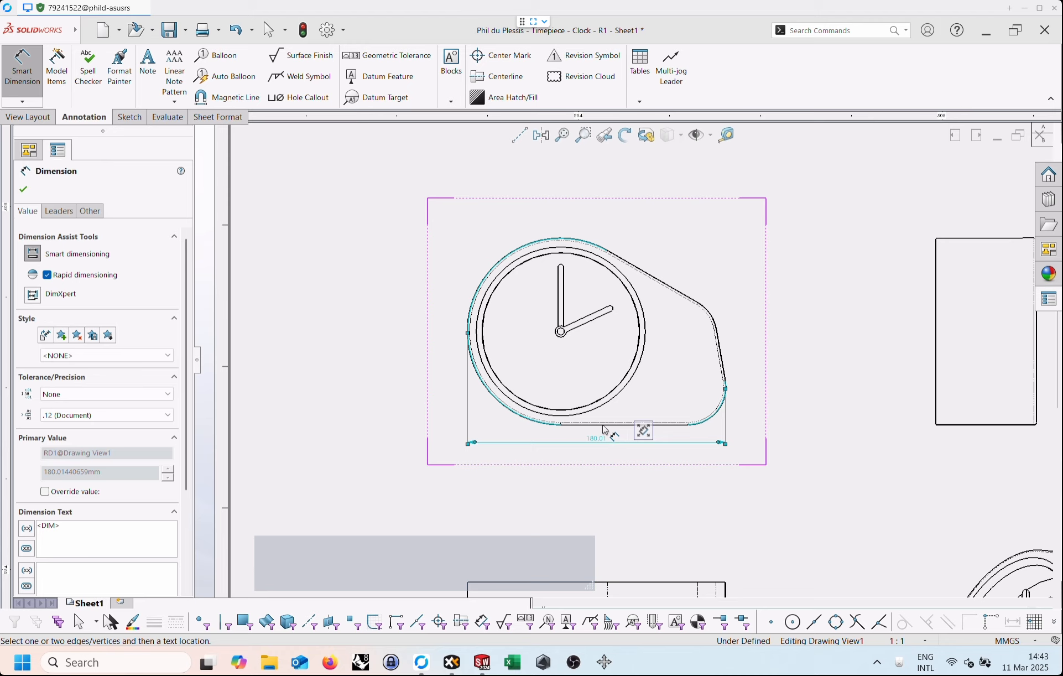
Dimension the front view's overall height from the flat base edge to the crest of the outer arc, placing it beside the arc.
{"action": "left_click", "coordinate": [606, 426]}
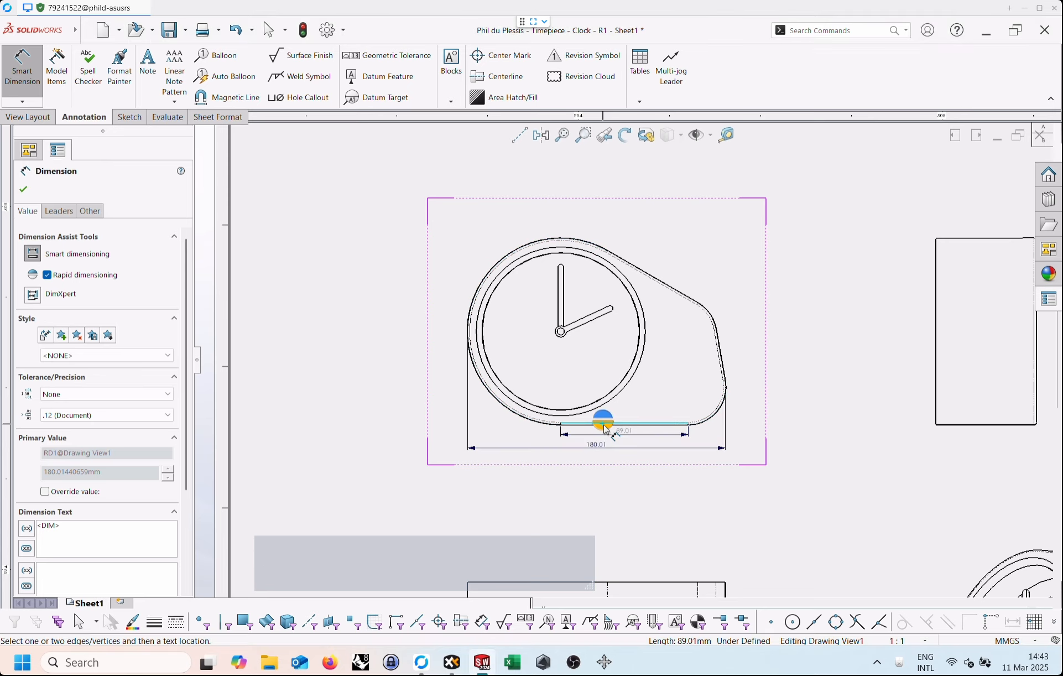
{"action": "scroll", "coordinate": [606, 429], "scroll_direction": "up", "scroll_amount": 3}
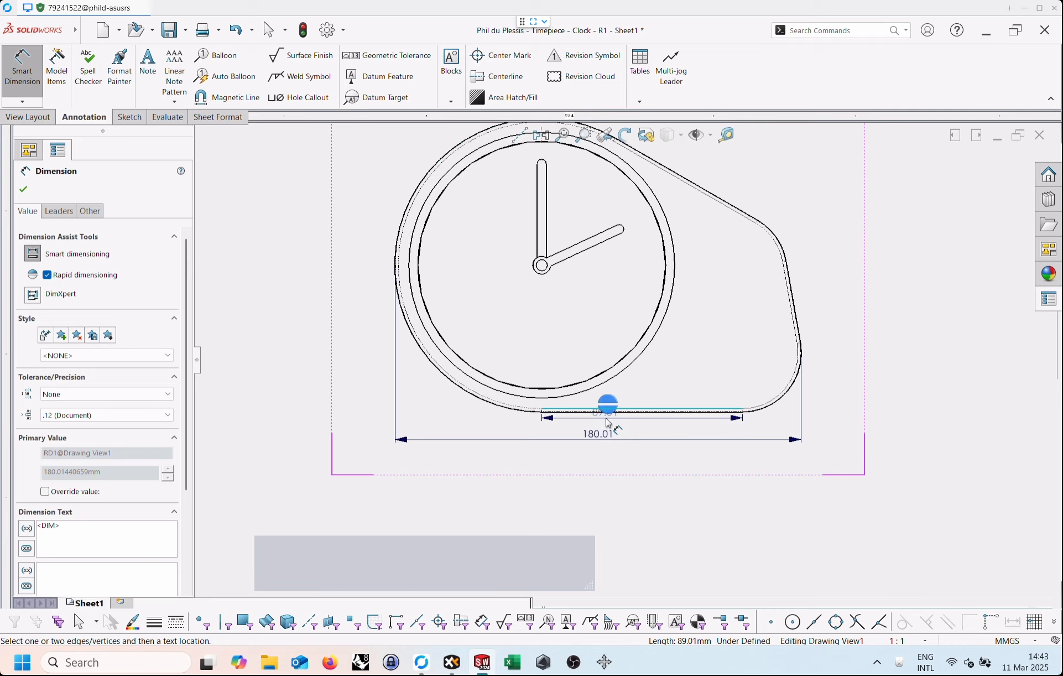
{"action": "key", "text": "Escape"}
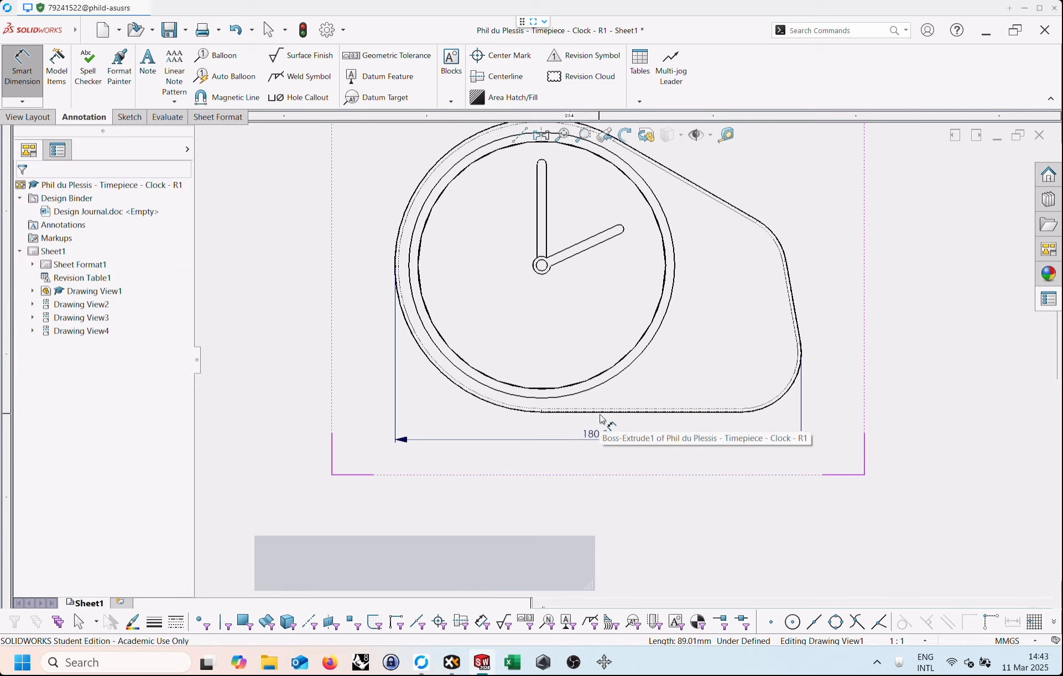
{"action": "left_click", "coordinate": [604, 419]}
{"action": "scroll", "coordinate": [609, 354], "scroll_direction": "down", "scroll_amount": 1}
{"action": "scroll", "coordinate": [587, 265], "scroll_direction": "down", "scroll_amount": 1}
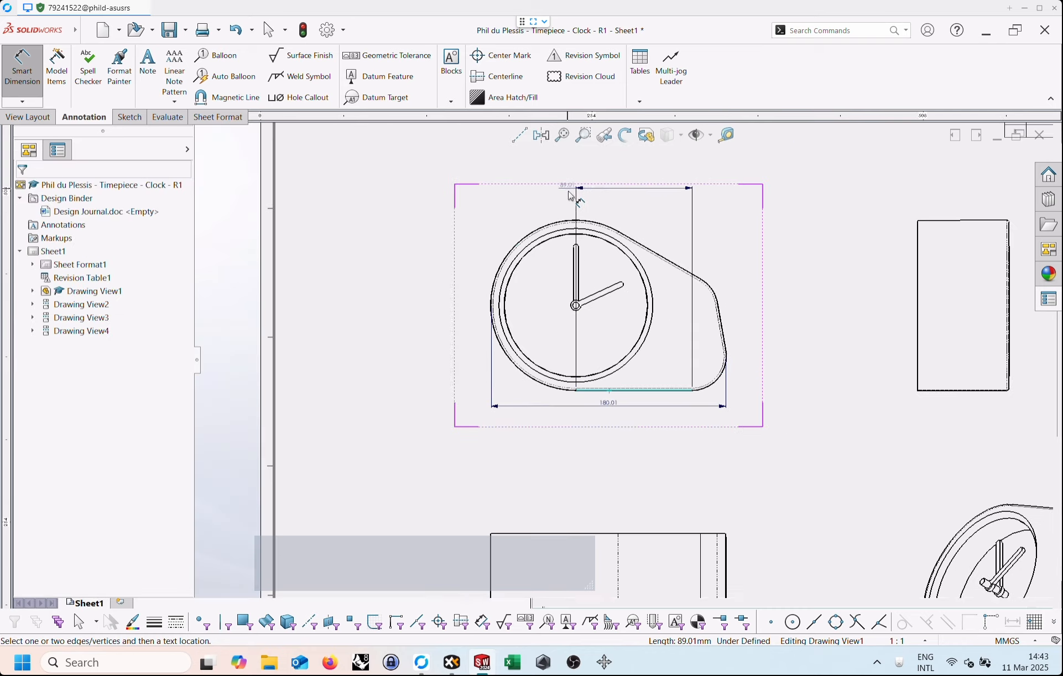
{"action": "scroll", "coordinate": [580, 238], "scroll_direction": "up", "scroll_amount": 2}
{"action": "key", "text": "shift"}
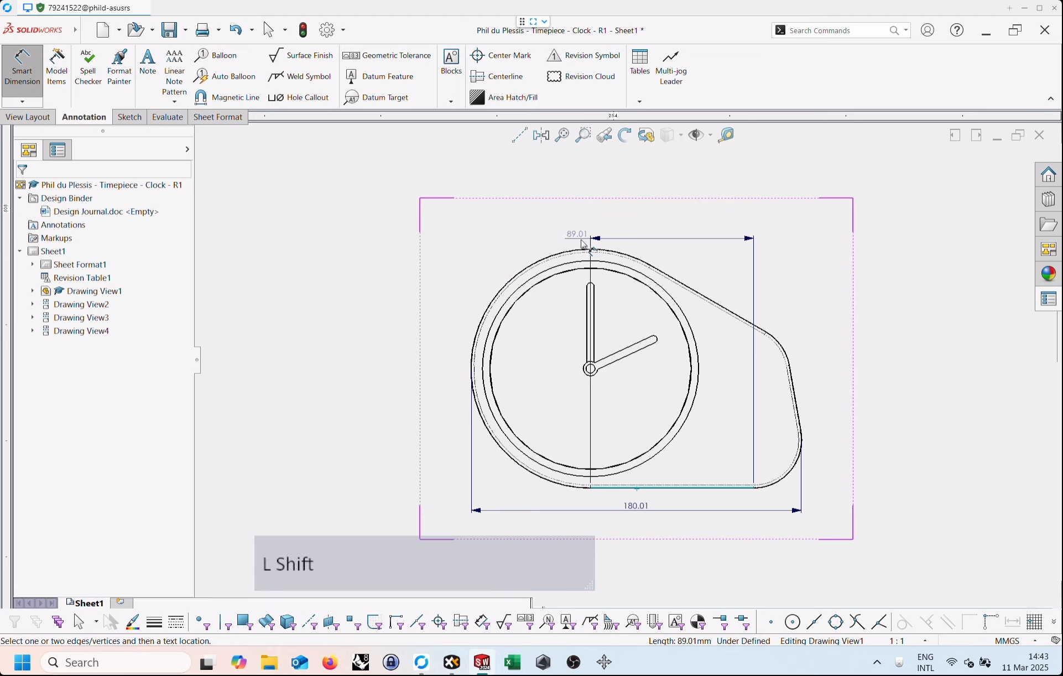
{"action": "left_click", "coordinate": [584, 252], "text": "shift"}
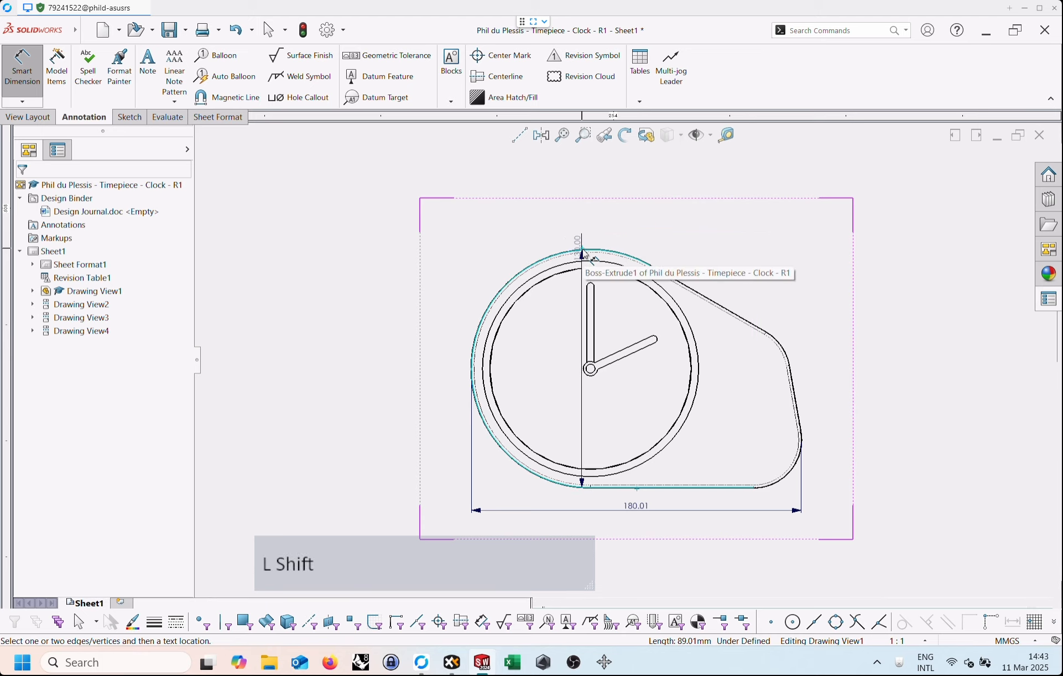
{"action": "left_click", "coordinate": [583, 252], "text": "shift"}
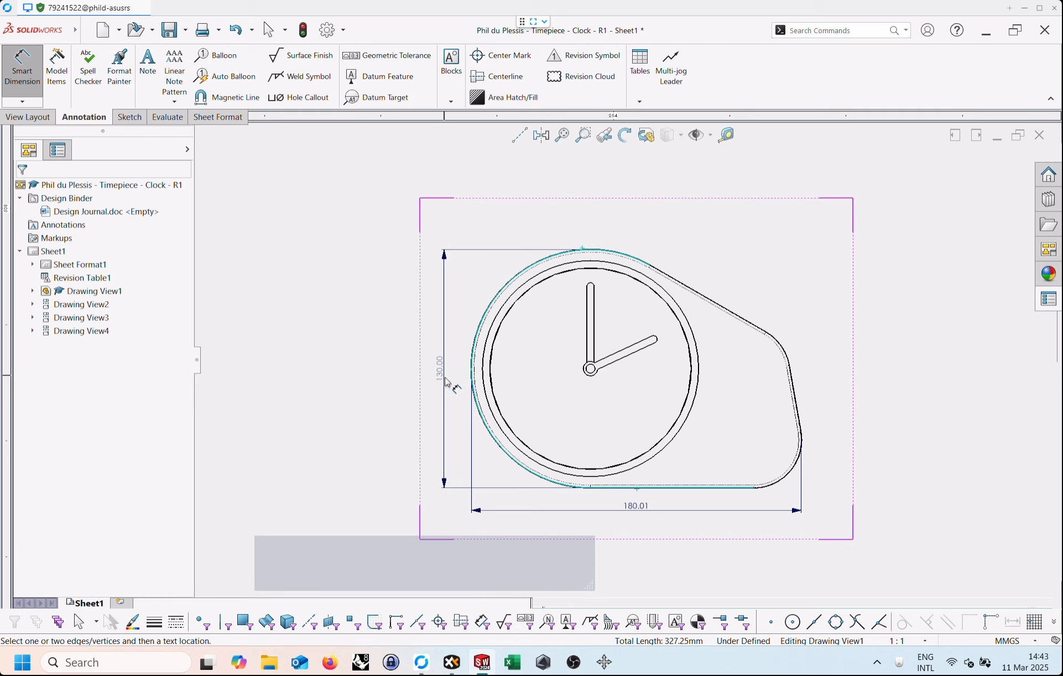
{"action": "left_click", "coordinate": [443, 368]}
Dimension the clock's depth between the two long edges of the projected view below the front view.
{"action": "scroll", "coordinate": [587, 332], "scroll_direction": "down", "scroll_amount": 3}
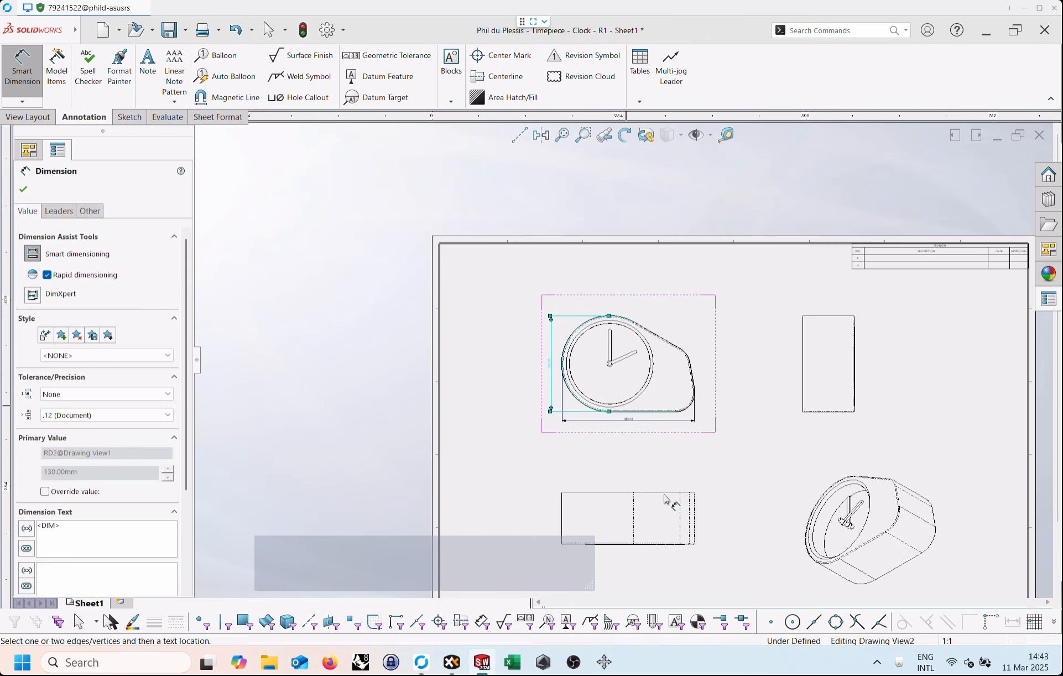
{"action": "scroll", "coordinate": [671, 542], "scroll_direction": "up", "scroll_amount": 1}
{"action": "scroll", "coordinate": [670, 542], "scroll_direction": "up", "scroll_amount": 2}
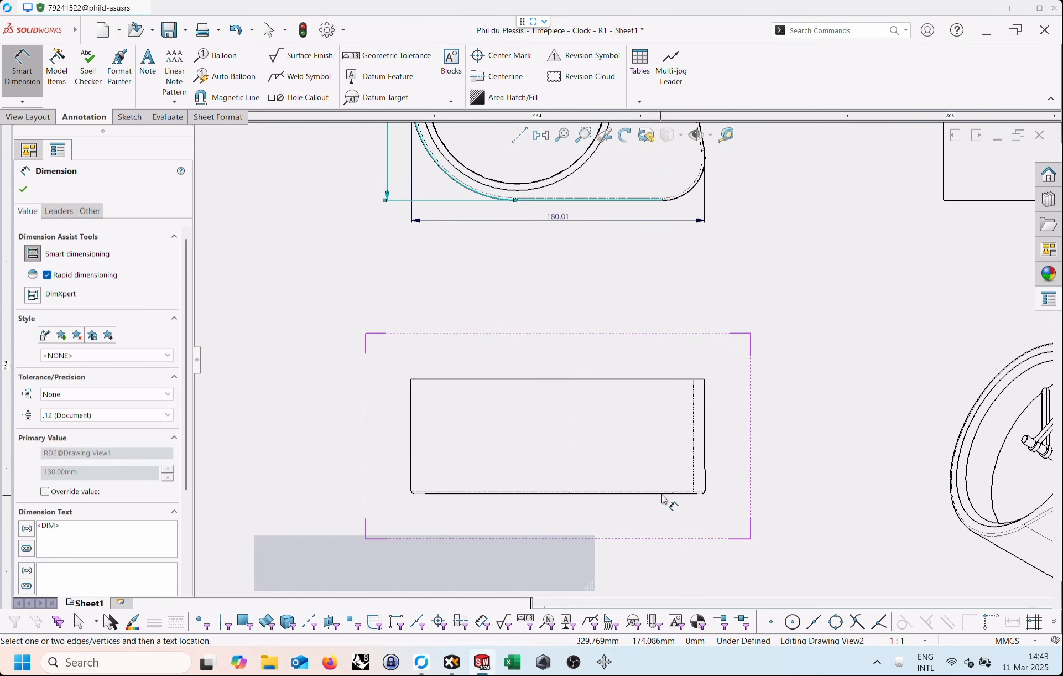
{"action": "left_click", "coordinate": [663, 498]}
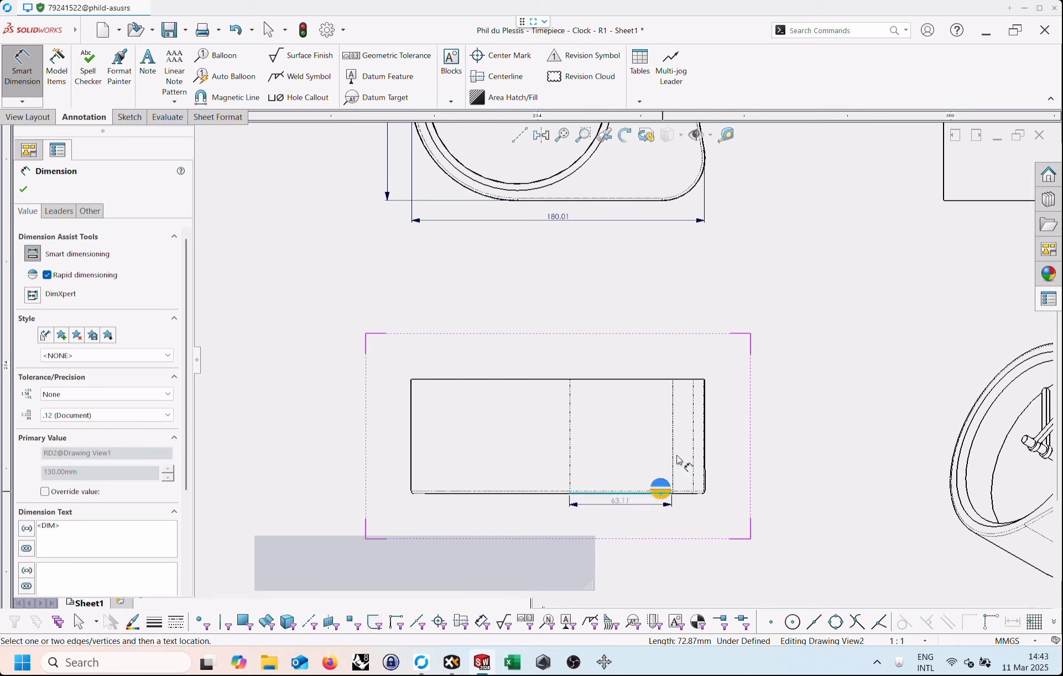
{"action": "left_click", "coordinate": [664, 380]}
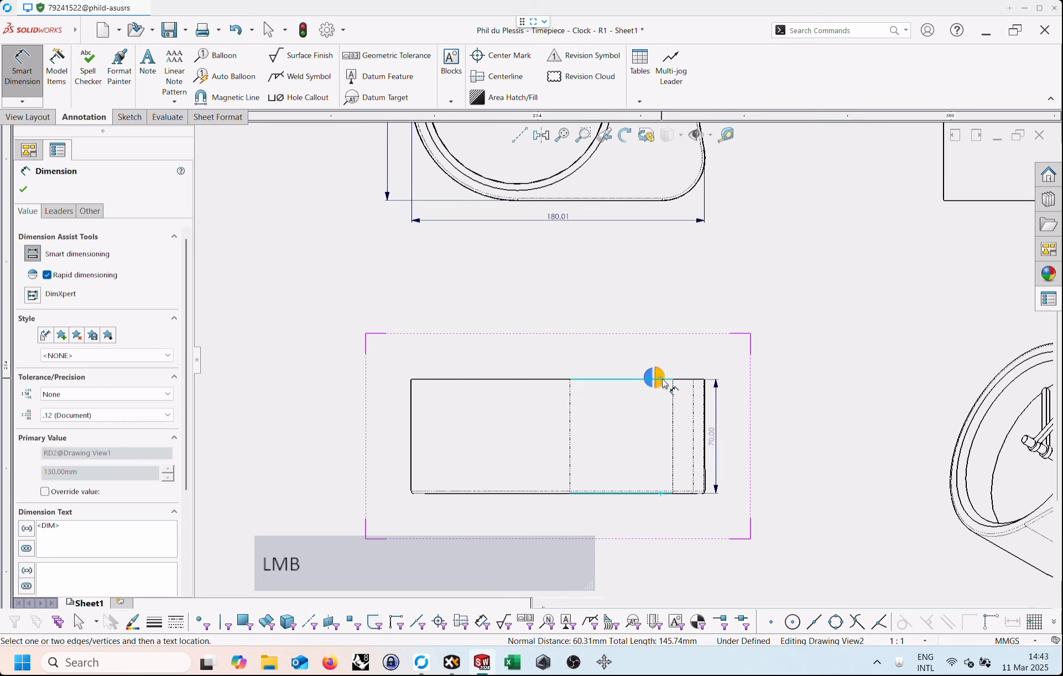
{"action": "left_click", "coordinate": [728, 435]}
Add a diameter dimension to the inner dial circle of the front view, placed outside the outline, and finish dimensioning.
{"action": "key", "text": "f"}
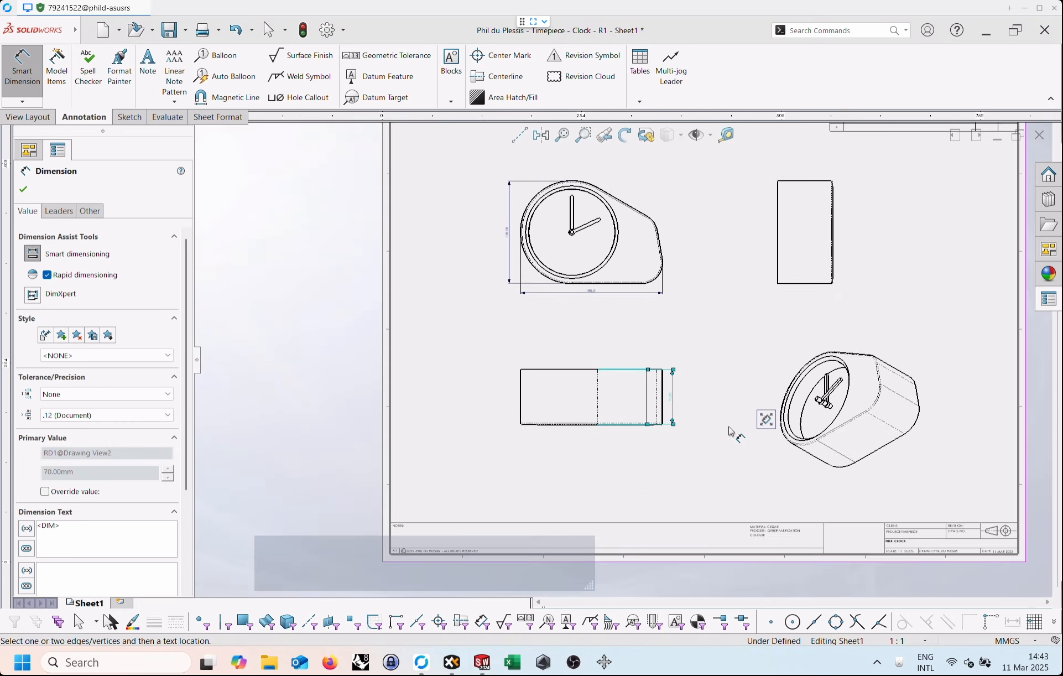
{"action": "scroll", "coordinate": [573, 347], "scroll_direction": "up", "scroll_amount": 6}
{"action": "scroll", "coordinate": [561, 348], "scroll_direction": "up", "scroll_amount": 1}
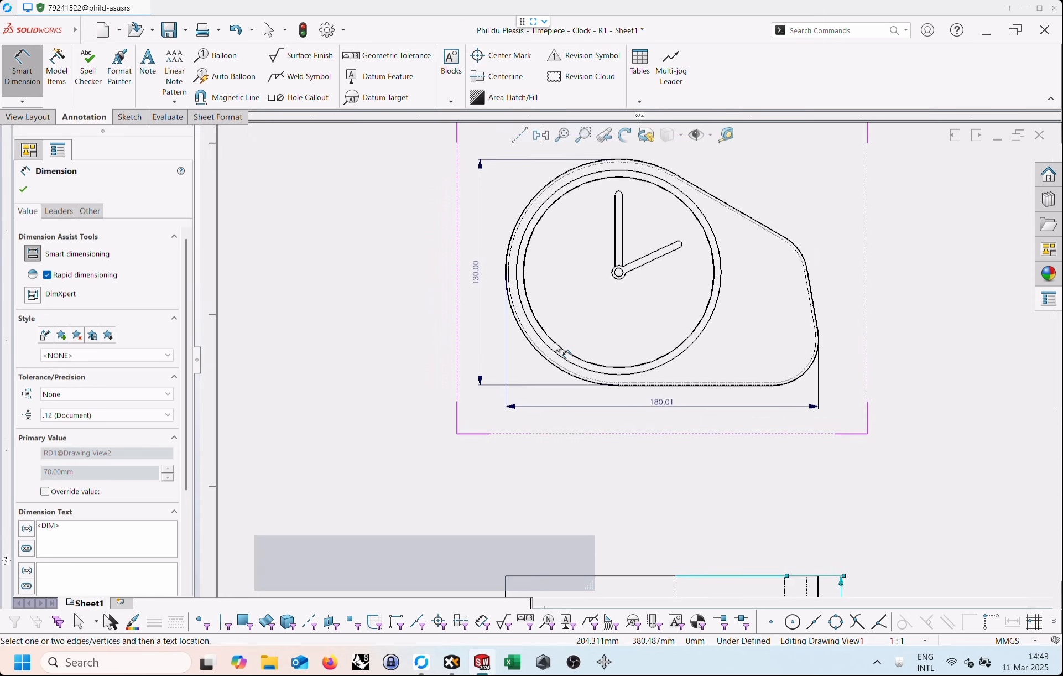
{"action": "left_click", "coordinate": [557, 348]}
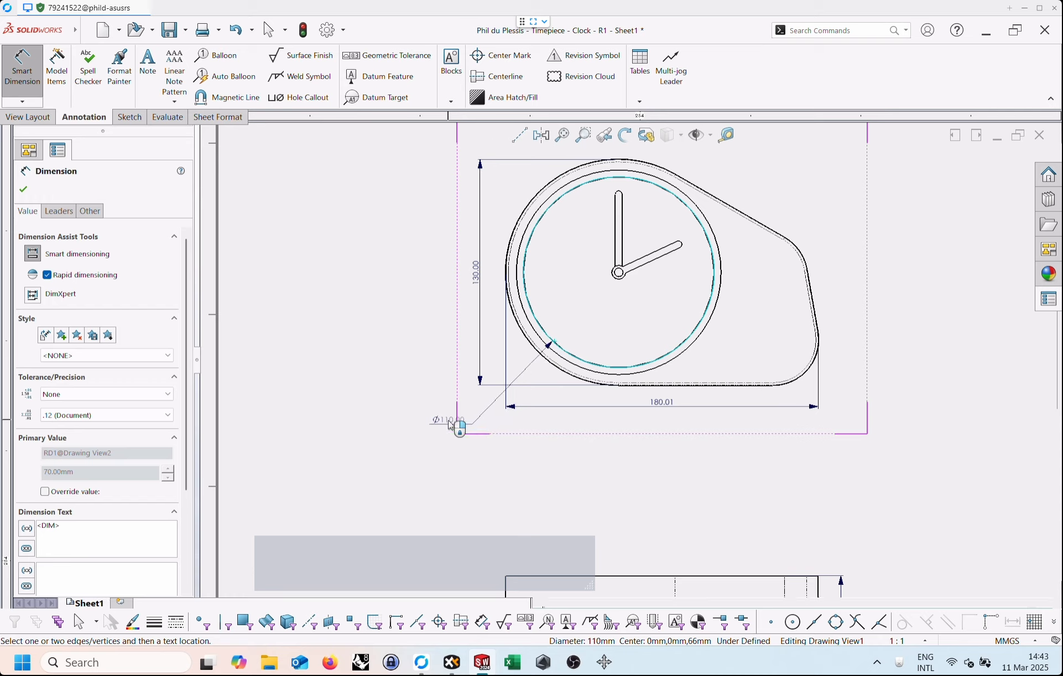
{"action": "left_click", "coordinate": [448, 422]}
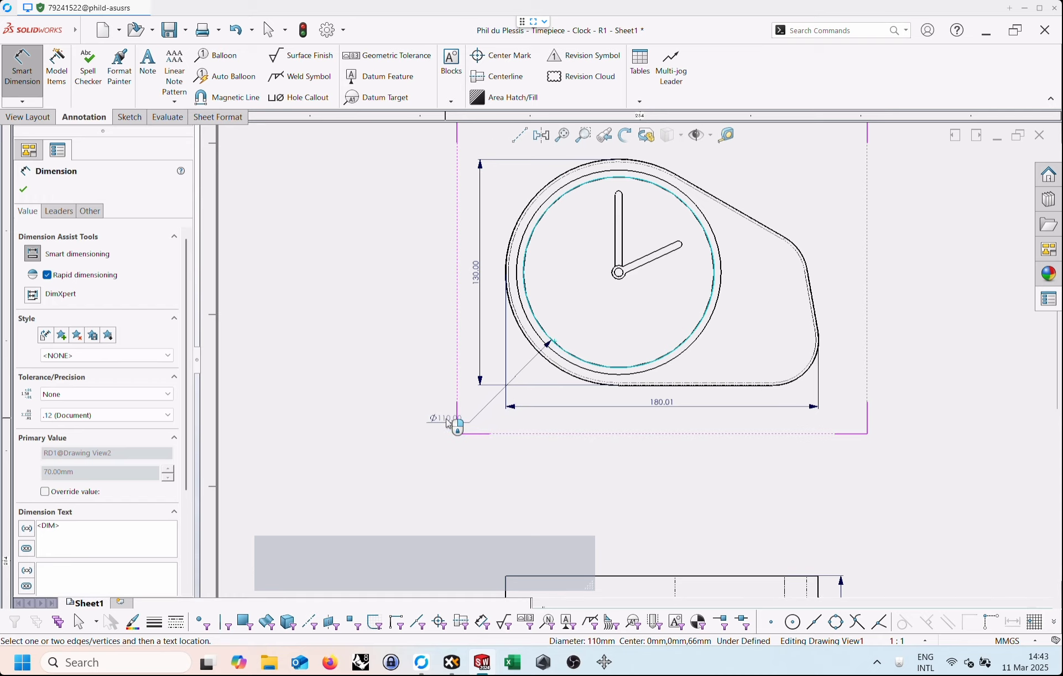
{"action": "key", "text": "Escape"}
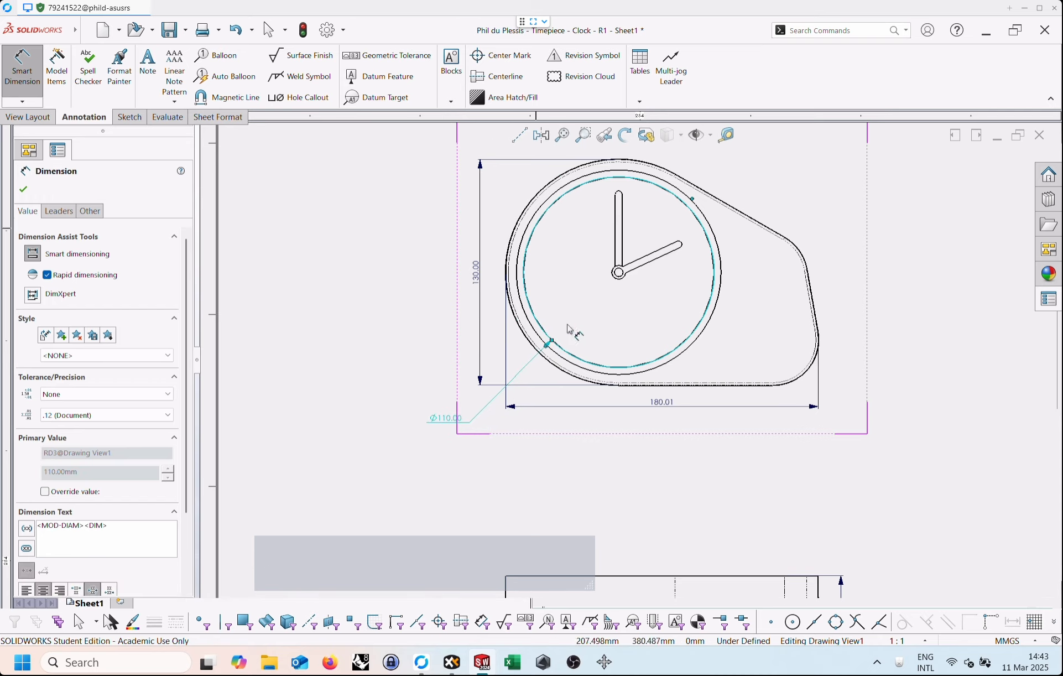
{"action": "scroll", "coordinate": [636, 310], "scroll_direction": "down", "scroll_amount": 2}
{"action": "key", "text": "Escape"}
{"action": "left_click", "coordinate": [768, 320]}
Save the drawing under its current R1 file name in the Timepiece project's Sheetviews folder, replacing the existing drawing.
{"action": "scroll", "coordinate": [767, 319], "scroll_direction": "down", "scroll_amount": 4}
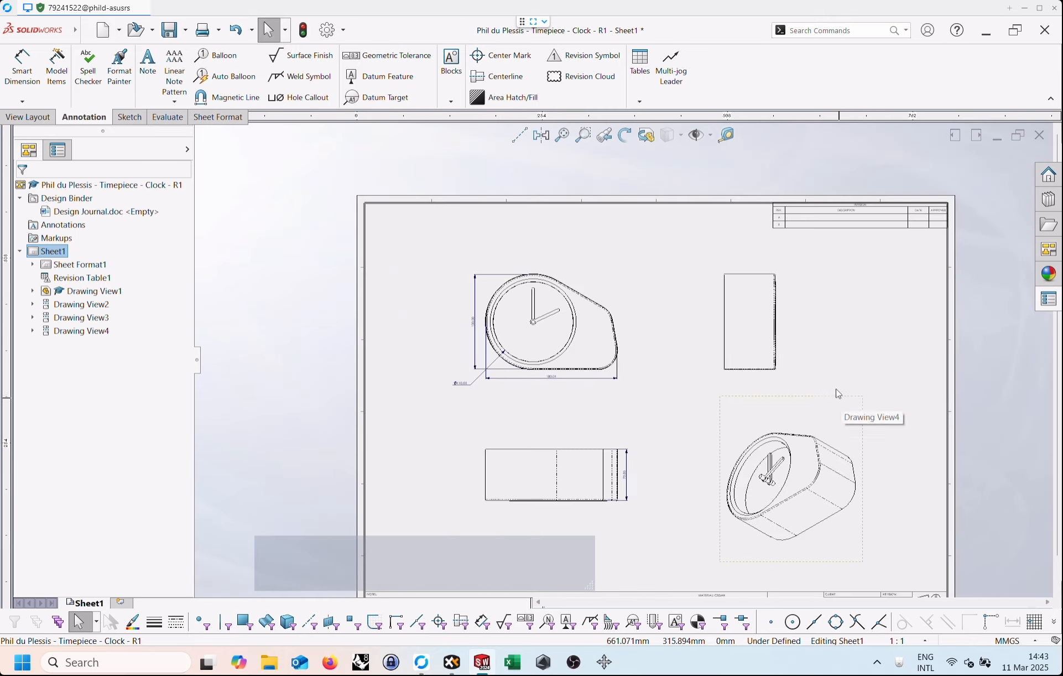
{"action": "scroll", "coordinate": [838, 390], "scroll_direction": "down", "scroll_amount": 3}
{"action": "scroll", "coordinate": [811, 380], "scroll_direction": "up", "scroll_amount": 1}
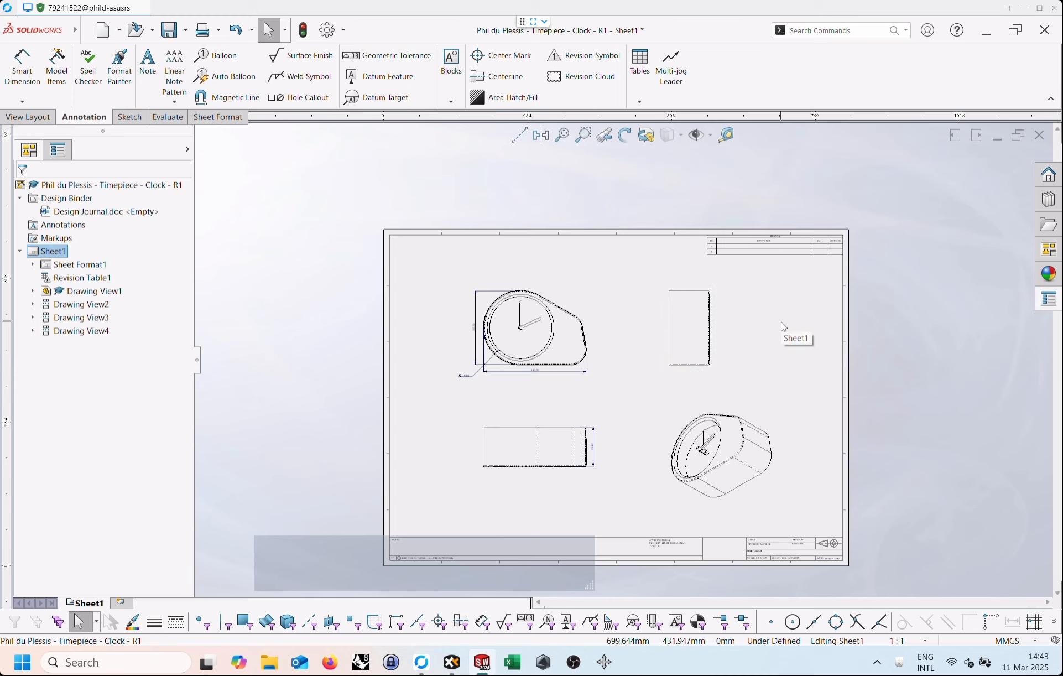
{"action": "left_click", "coordinate": [87, 33]}
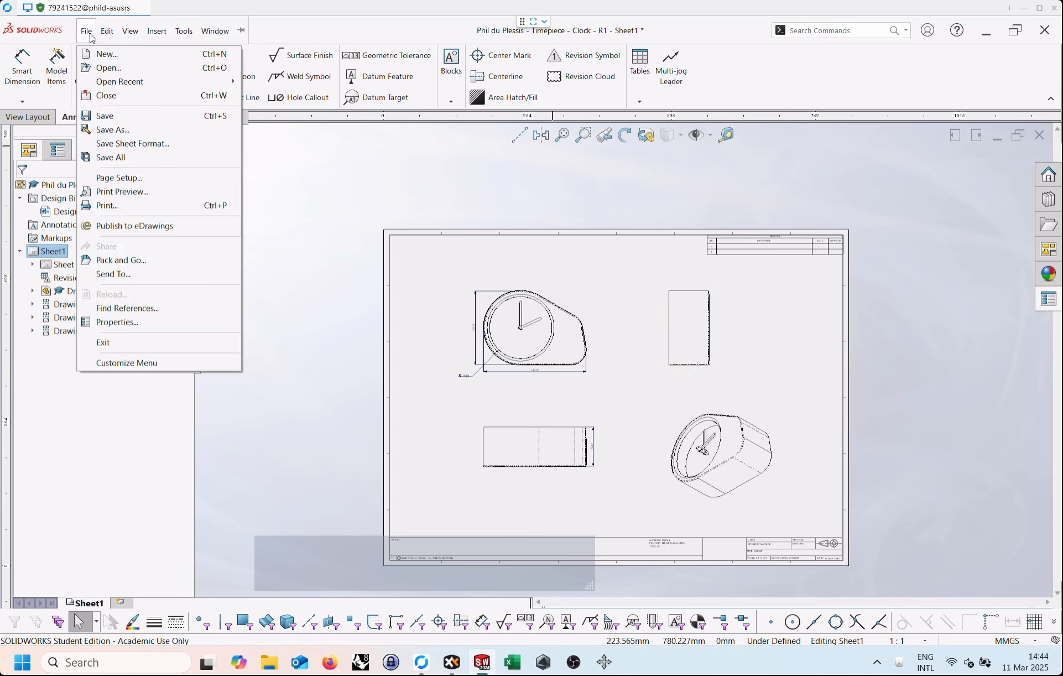
{"action": "left_click", "coordinate": [105, 131]}
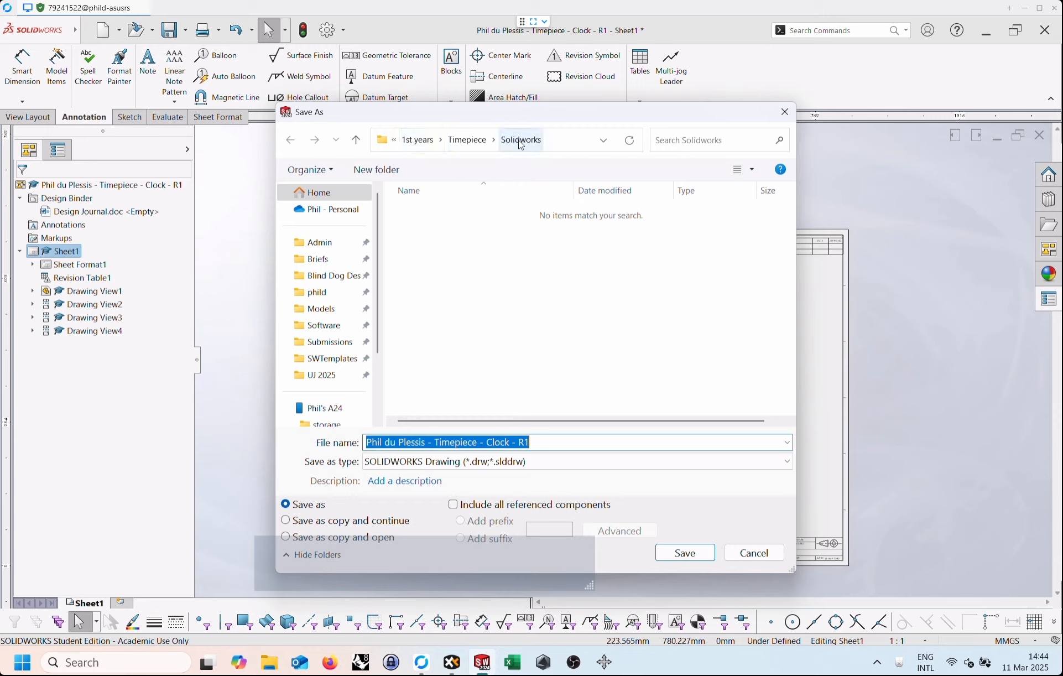
{"action": "left_click", "coordinate": [476, 145]}
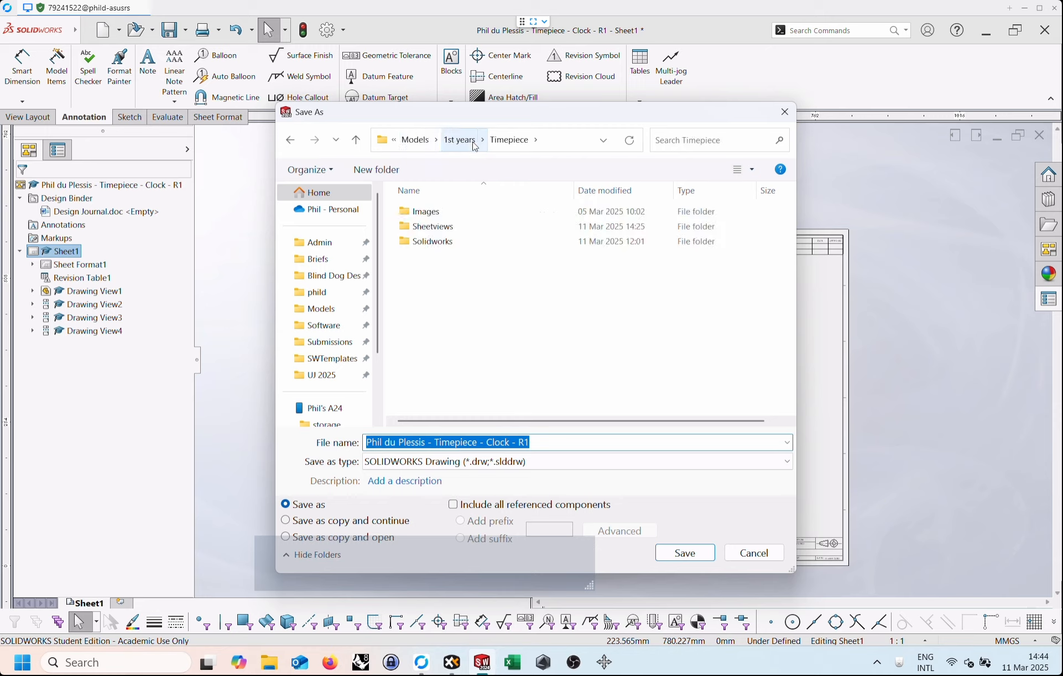
{"action": "double_click", "coordinate": [409, 227]}
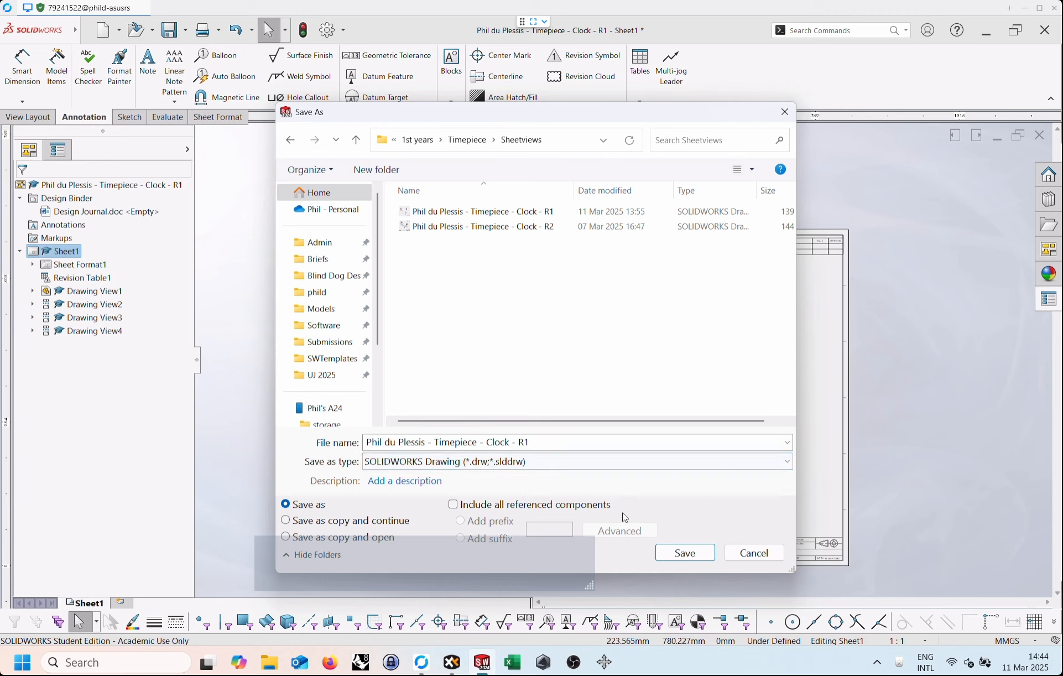
{"action": "left_click", "coordinate": [695, 555]}
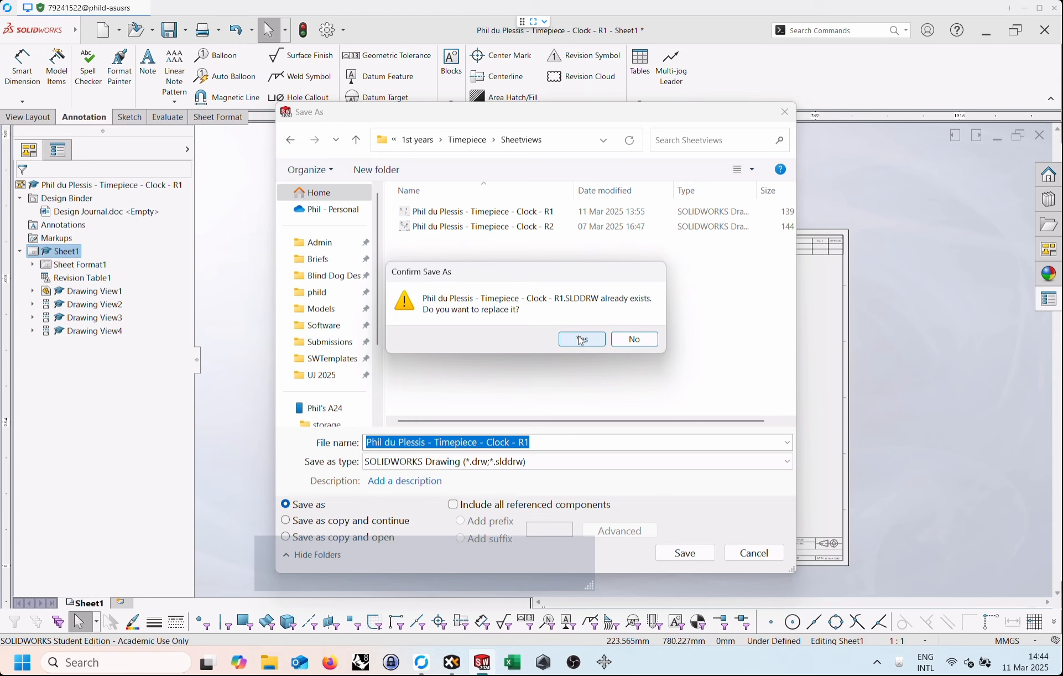
{"action": "left_click", "coordinate": [581, 341]}
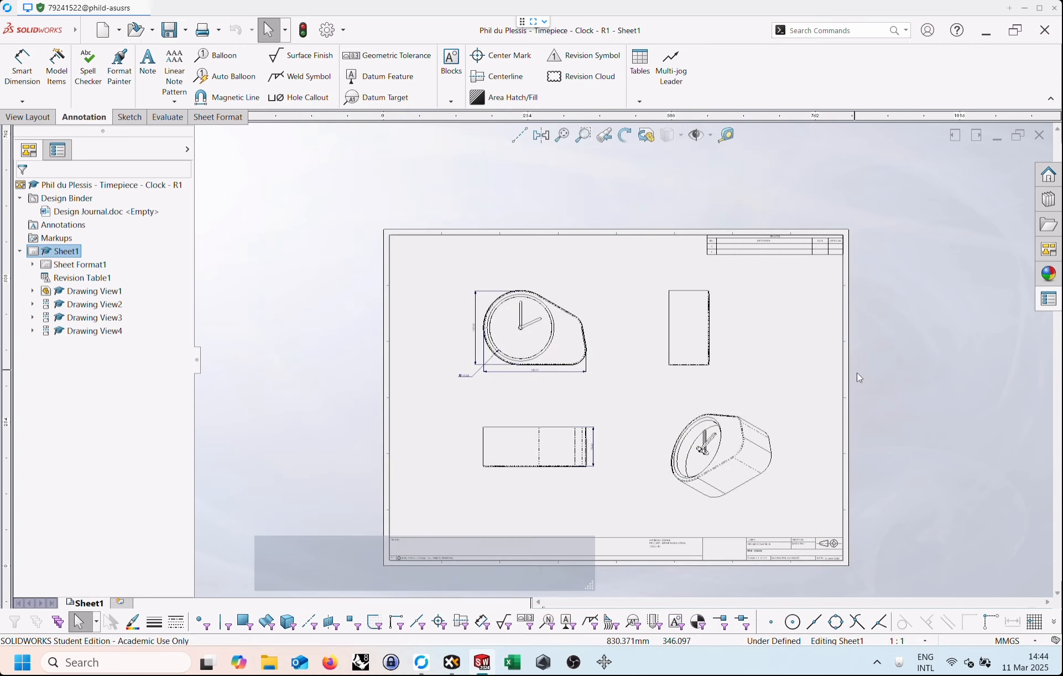
{"action": "scroll", "coordinate": [764, 431], "scroll_direction": "up", "scroll_amount": 2}
{"action": "scroll", "coordinate": [747, 364], "scroll_direction": "down", "scroll_amount": 2}
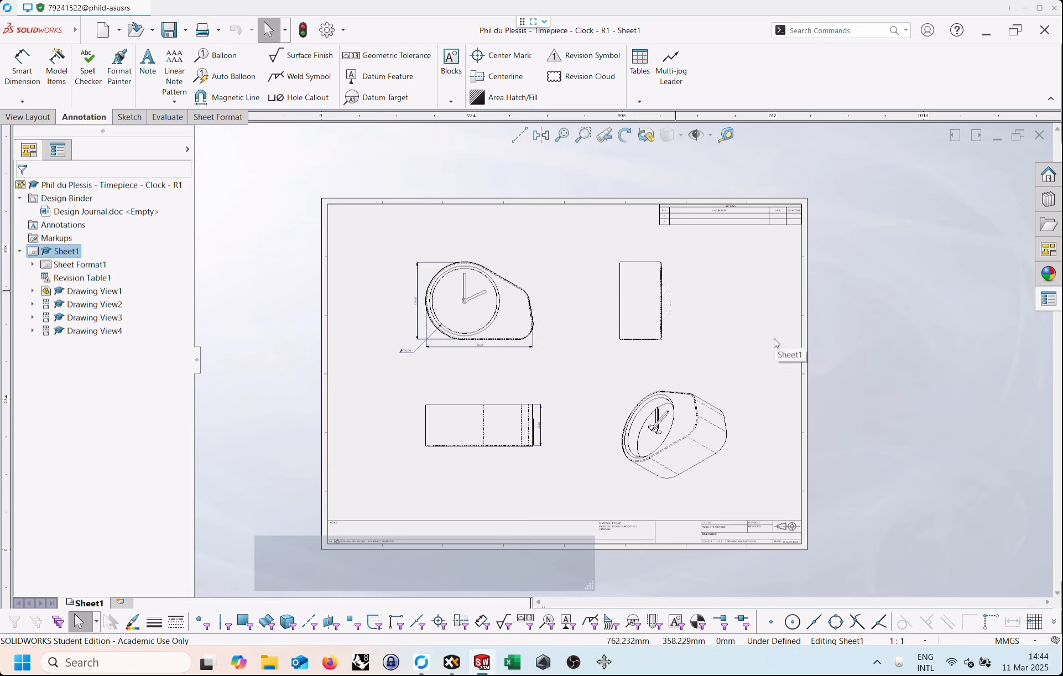
{"action": "key", "text": "alt+q"}
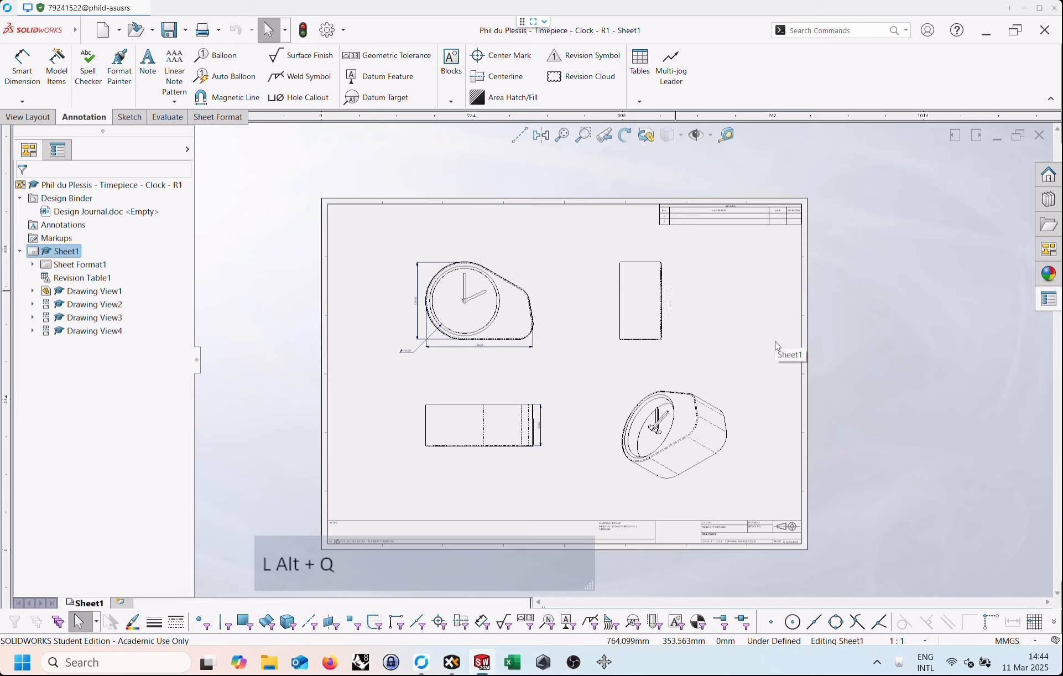
{"action": "left_click", "coordinate": [1024, 8]}
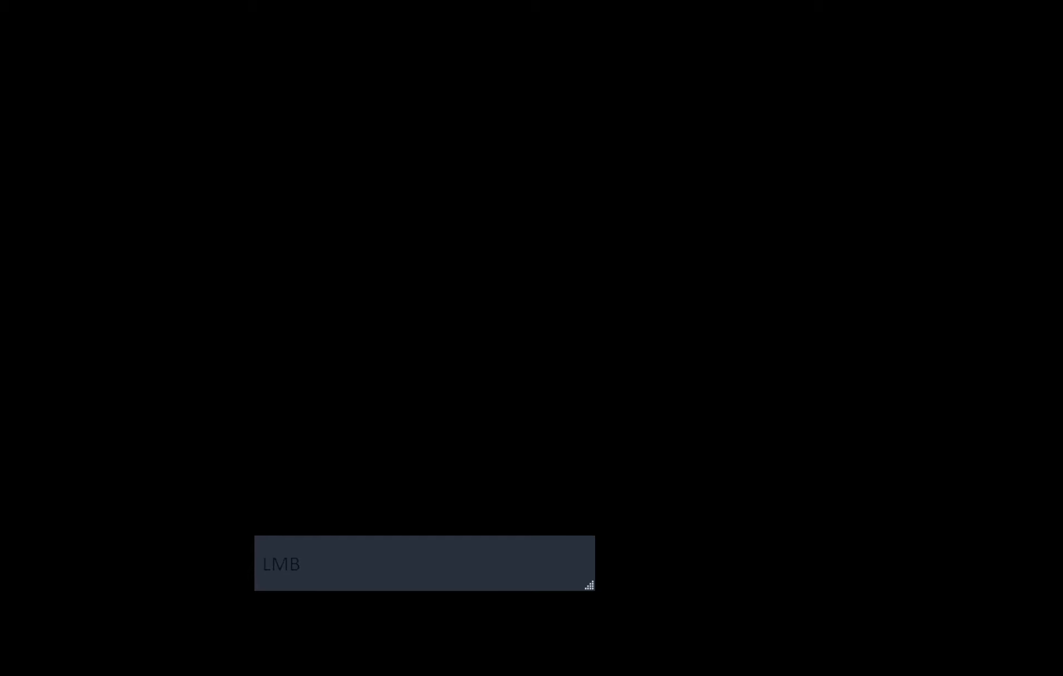